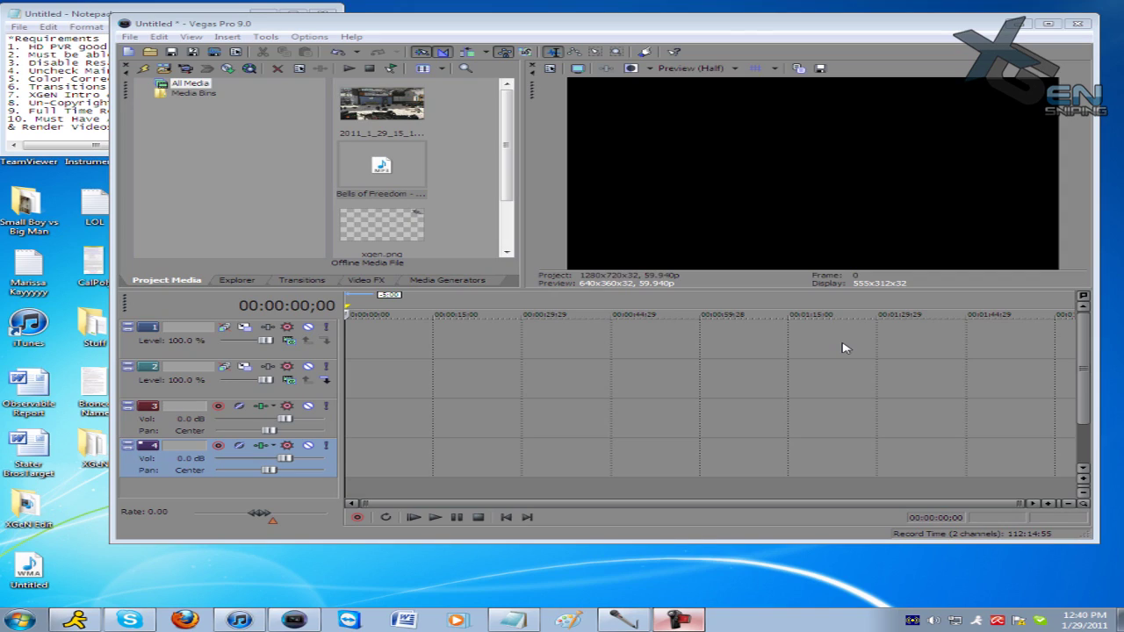
# Reposition the Vegas Pro editor window so it sits fully on screen
pyautogui.moveTo(270, 29); pyautogui.dragTo(259, 50)
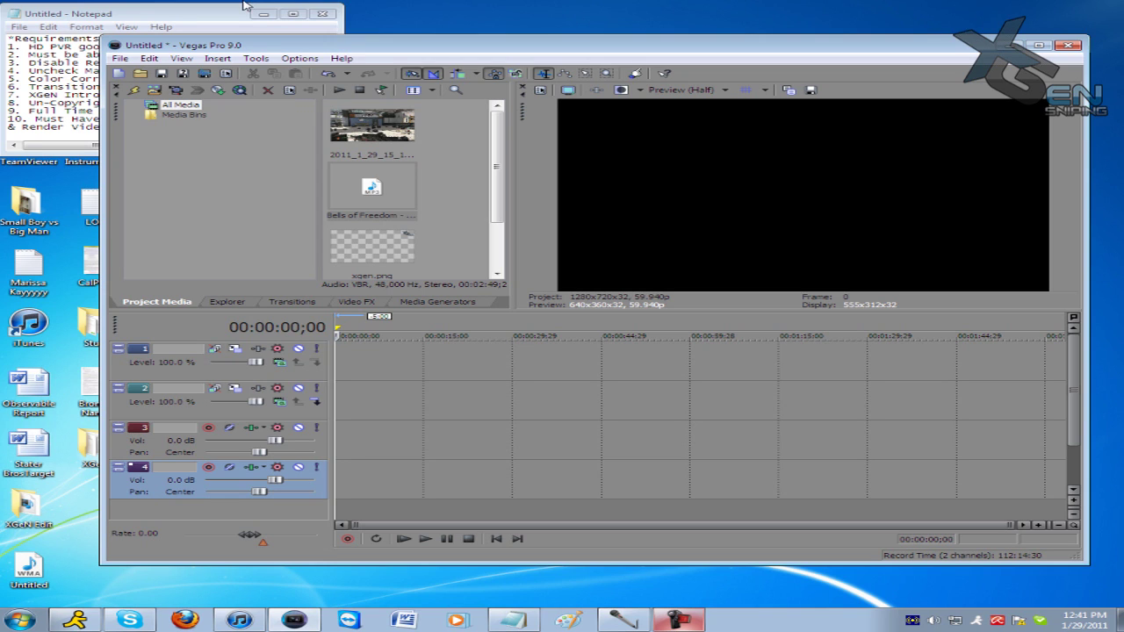
pyautogui.moveTo(304, 49)
pyautogui.mouseDown()
pyautogui.moveTo(312, 61)
pyautogui.moveTo(313, 46)
pyautogui.mouseUp()
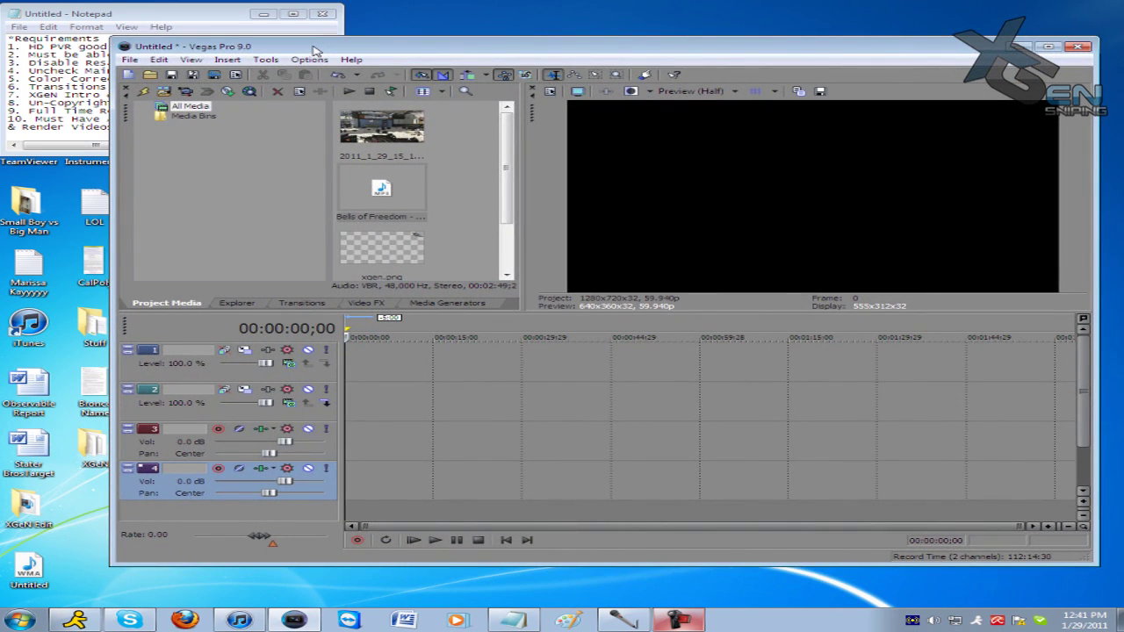
pyautogui.moveTo(314, 49); pyautogui.dragTo(310, 45)
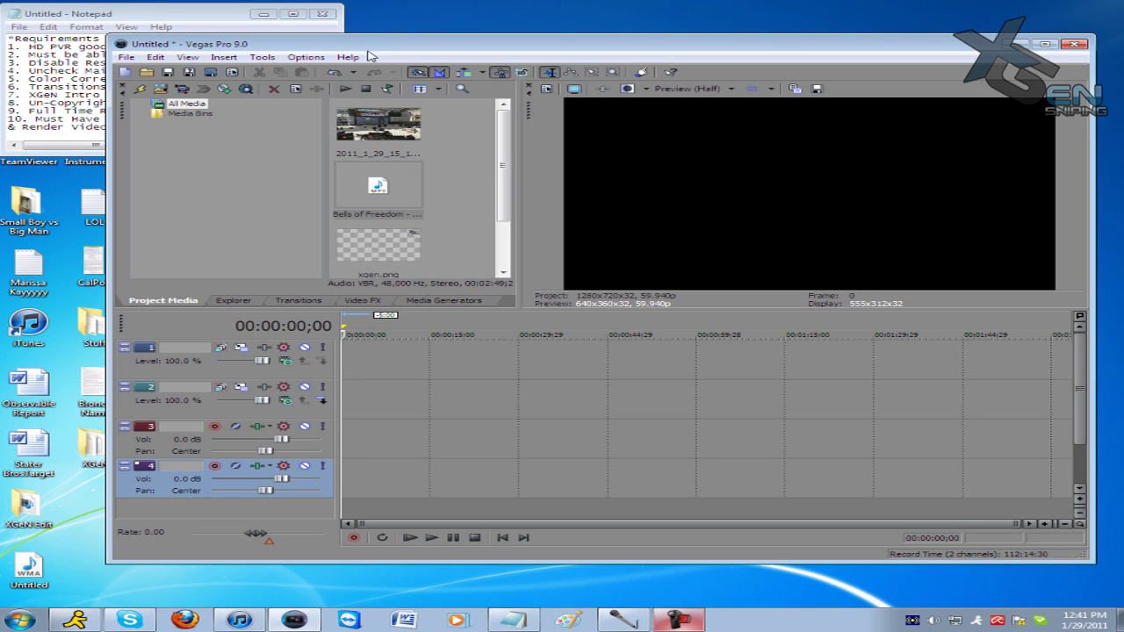
pyautogui.moveTo(376, 50); pyautogui.dragTo(392, 53)
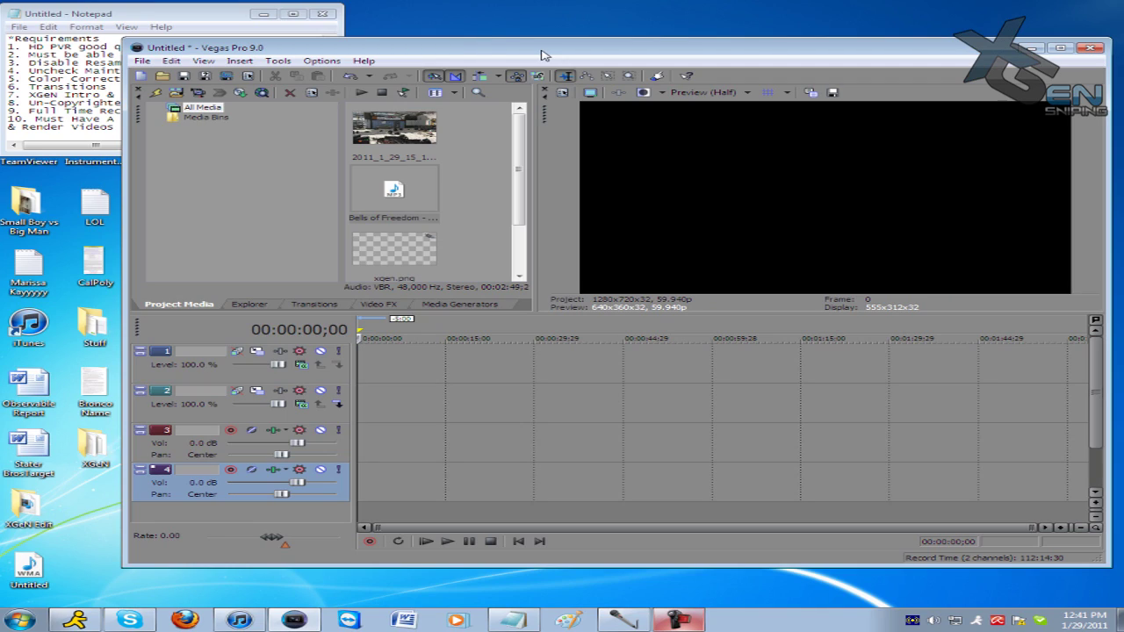
pyautogui.moveTo(542, 54); pyautogui.dragTo(628, 44)
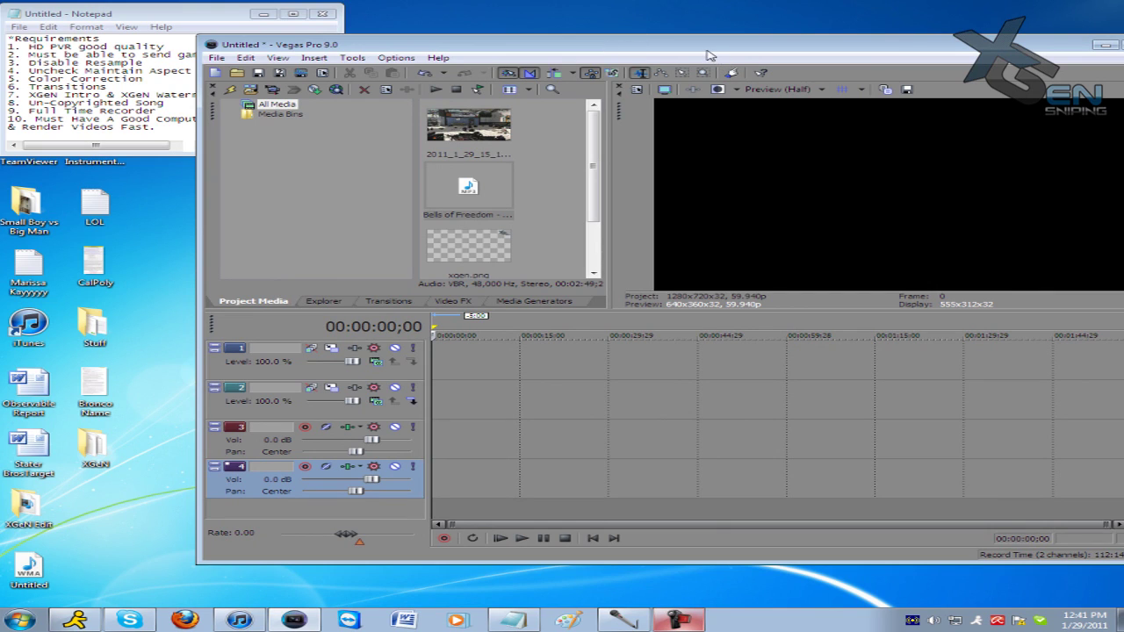
pyautogui.moveTo(710, 55); pyautogui.dragTo(617, 57)
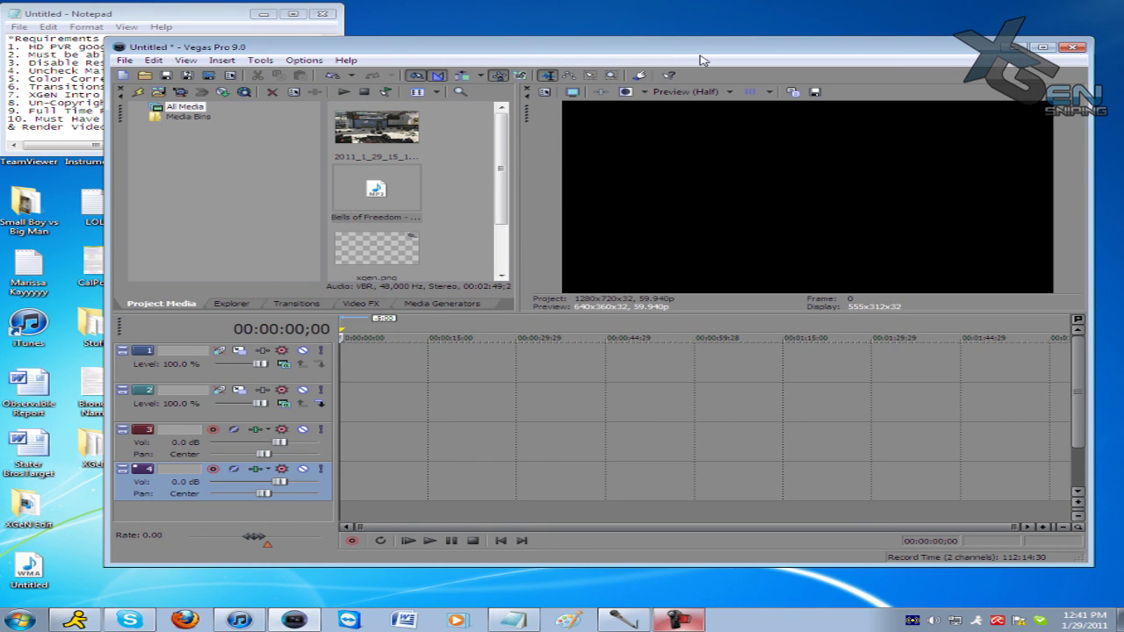
pyautogui.moveTo(676, 51); pyautogui.dragTo(725, 46)
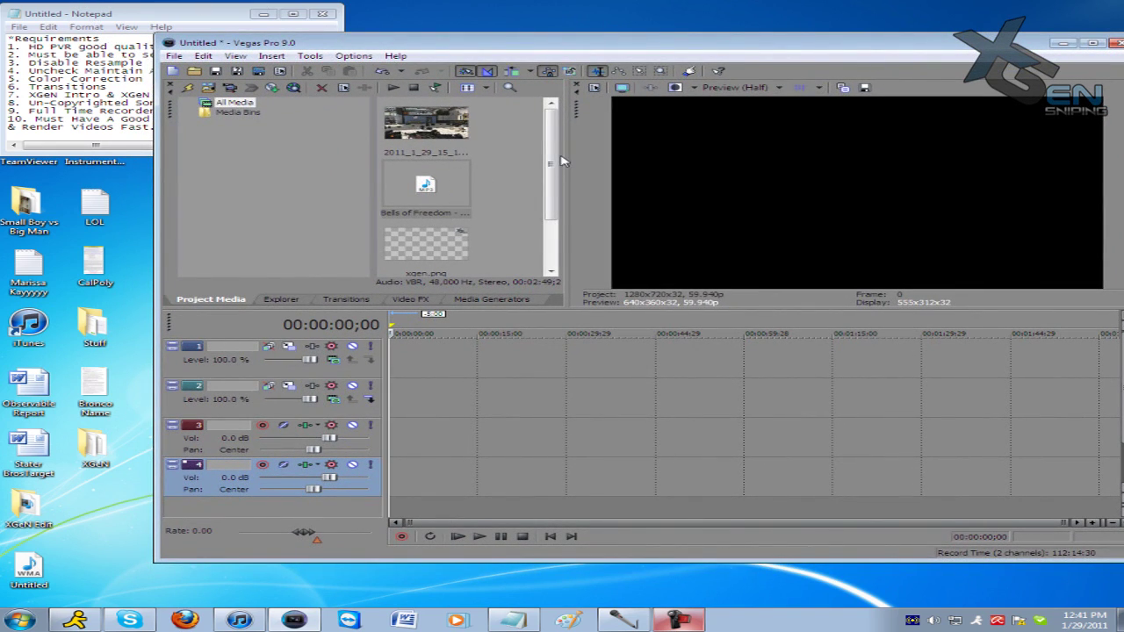
# Place the xgen.png watermark at the start of track 1
pyautogui.moveTo(552, 162); pyautogui.dragTo(552, 201)
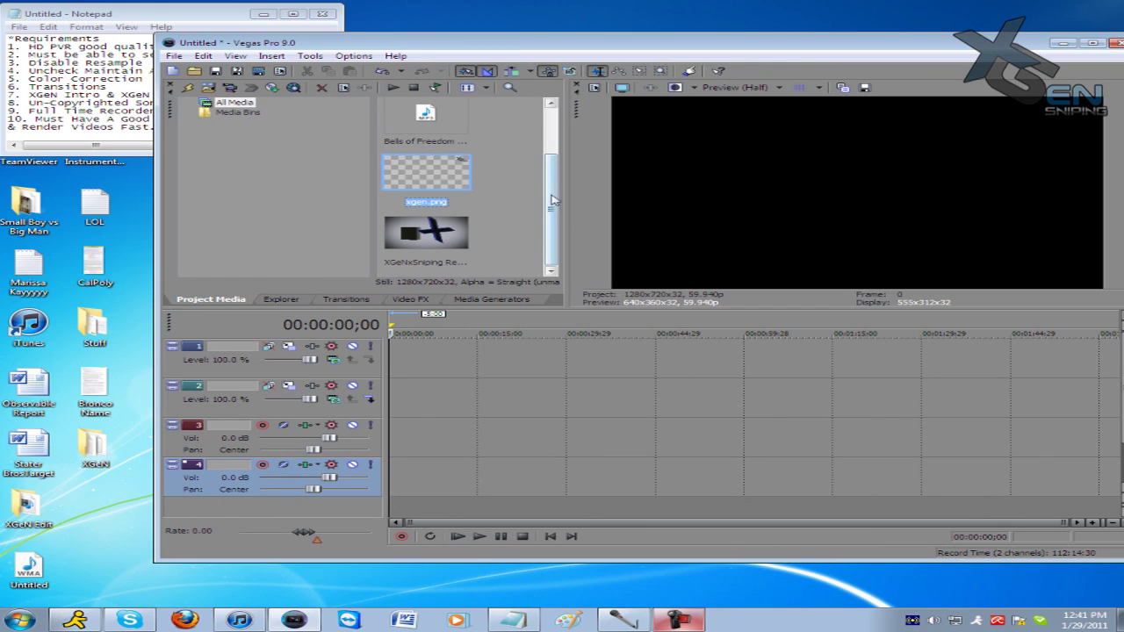
pyautogui.moveTo(418, 216); pyautogui.dragTo(406, 360)
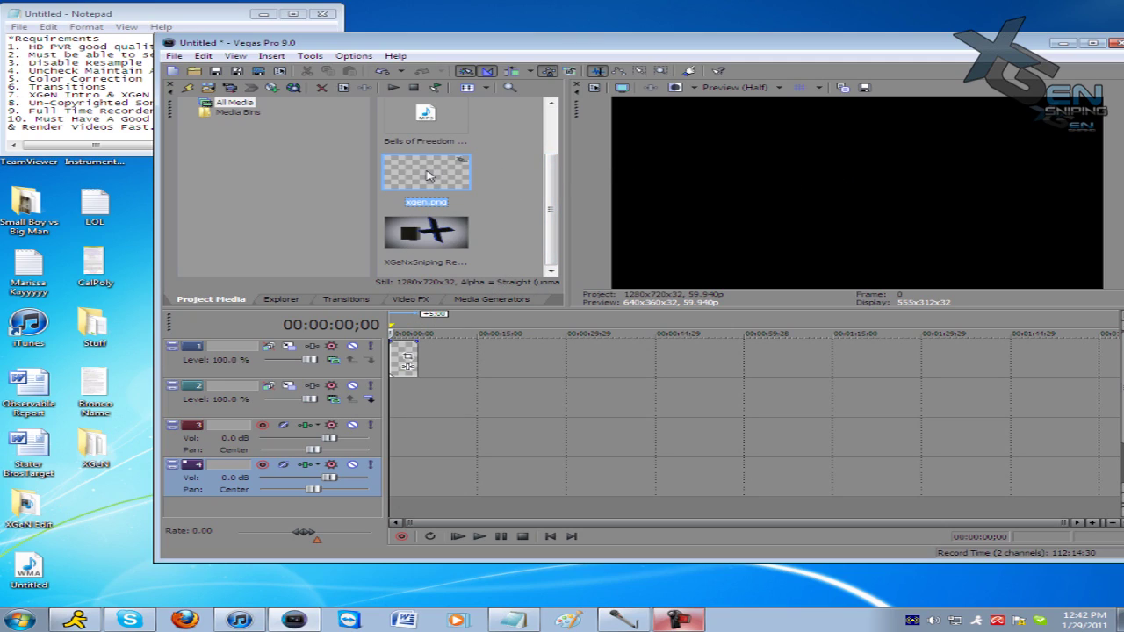
pyautogui.click(399, 322)
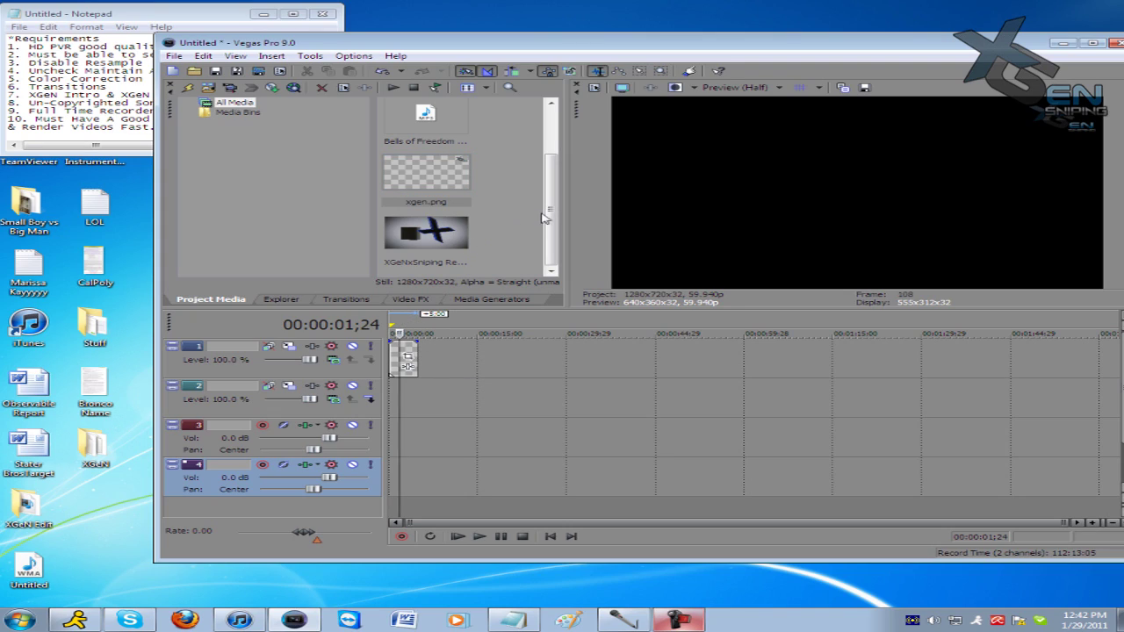
# Add the XGeNxSniping Redone intro on tracks 2 and 3 and preview it at 00:00:02;29
pyautogui.moveTo(425, 234); pyautogui.dragTo(420, 252)
pyautogui.moveTo(423, 308); pyautogui.dragTo(413, 400)
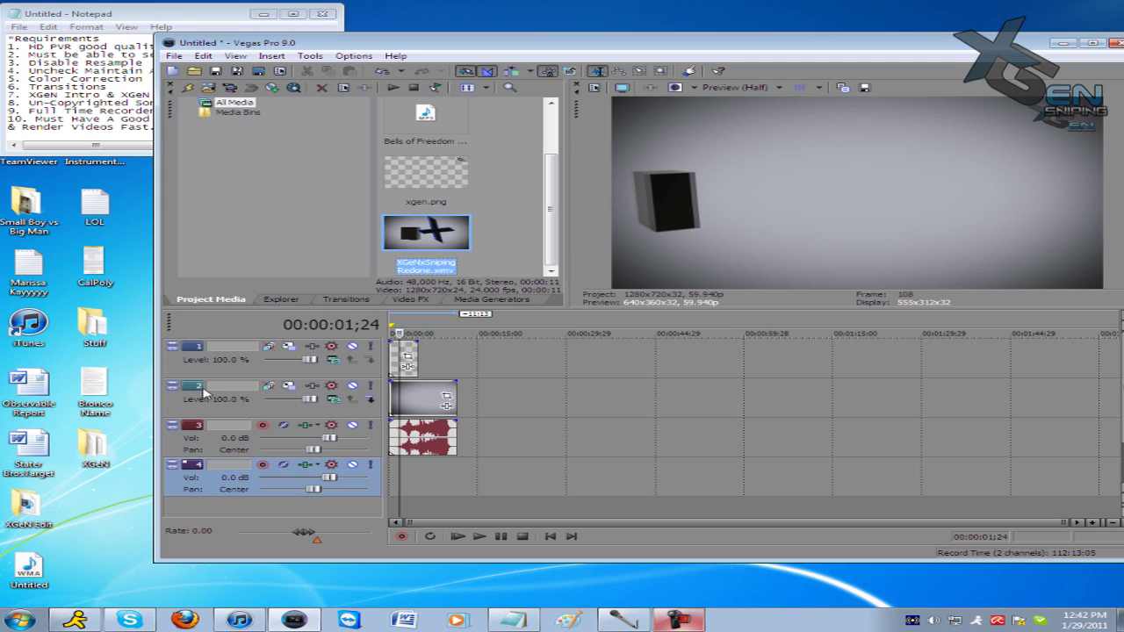
pyautogui.click(407, 326)
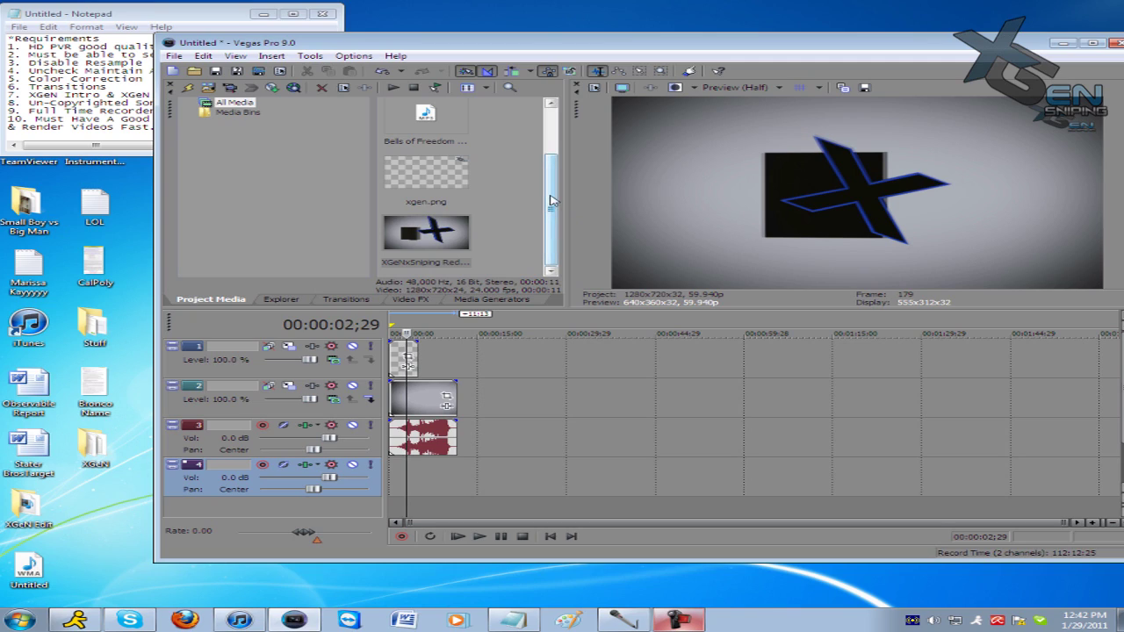
pyautogui.moveTo(552, 201); pyautogui.dragTo(552, 150)
# Drop the 2011_1_29_15_16_17.M2TS clip after the intro and stretch the xgen watermark across it
pyautogui.moveTo(426, 123); pyautogui.dragTo(459, 421)
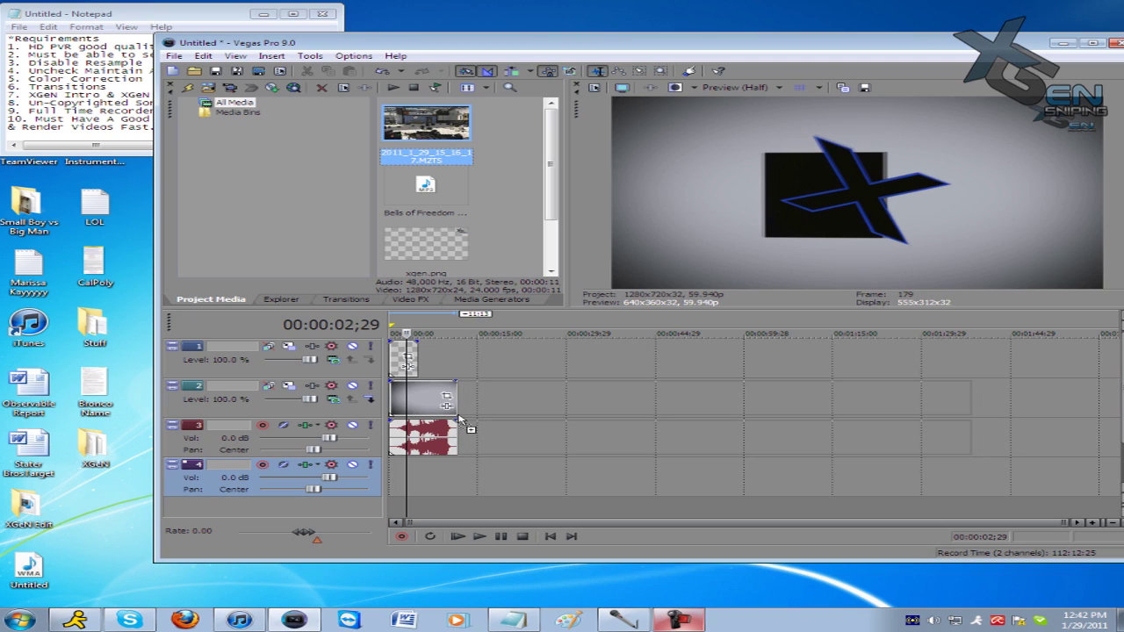
pyautogui.click(503, 409)
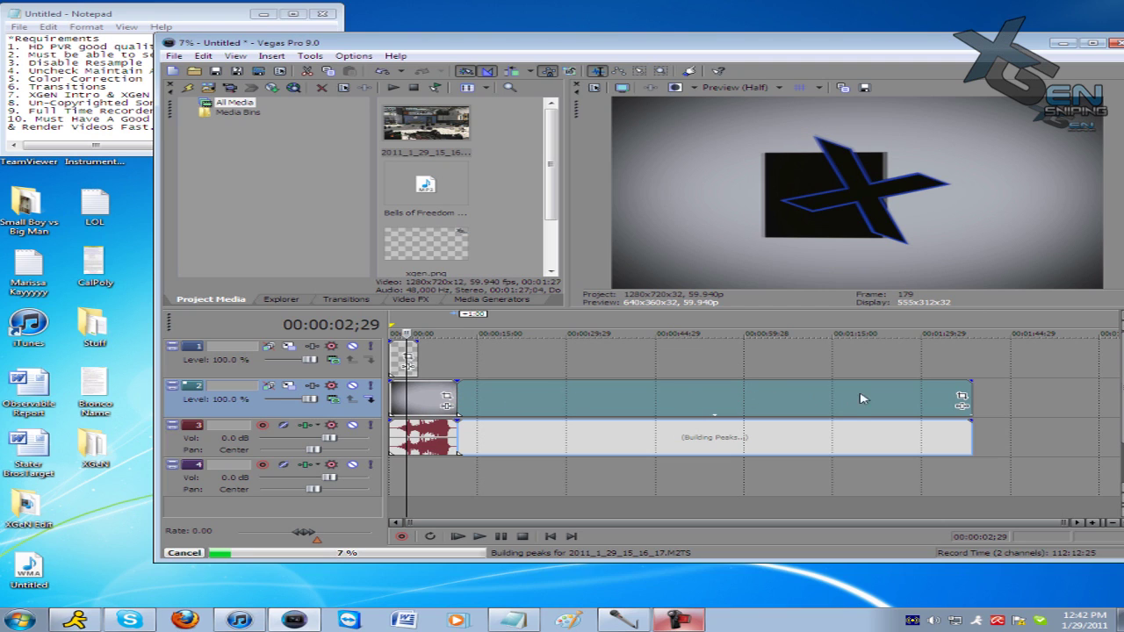
pyautogui.moveTo(878, 48); pyautogui.dragTo(834, 46)
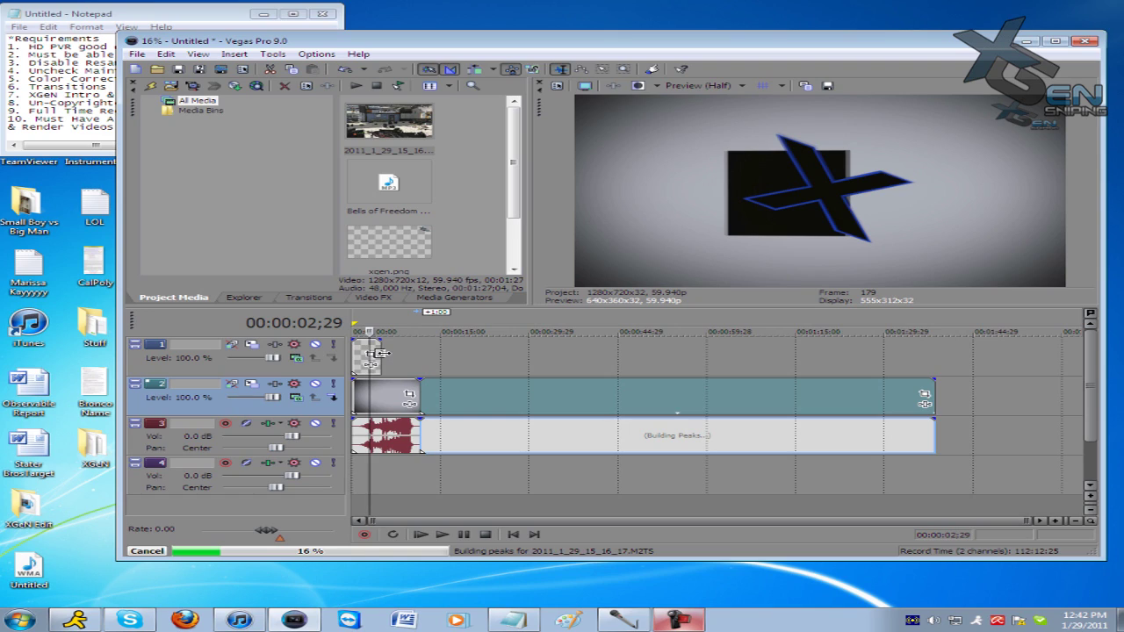
pyautogui.moveTo(373, 351); pyautogui.dragTo(933, 344)
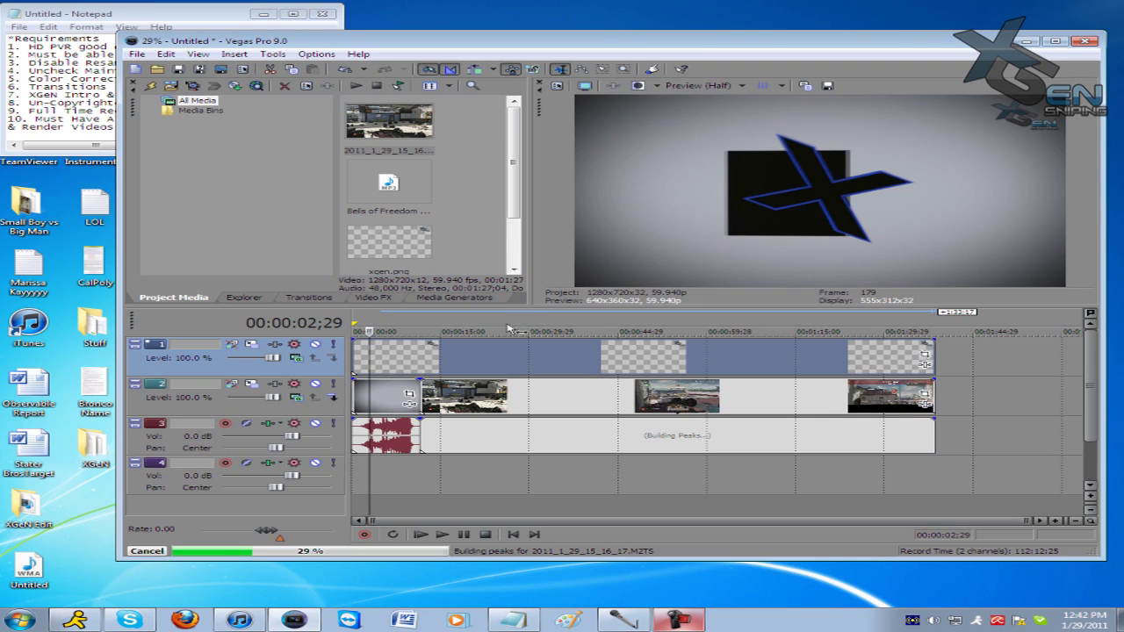
pyautogui.click(754, 323)
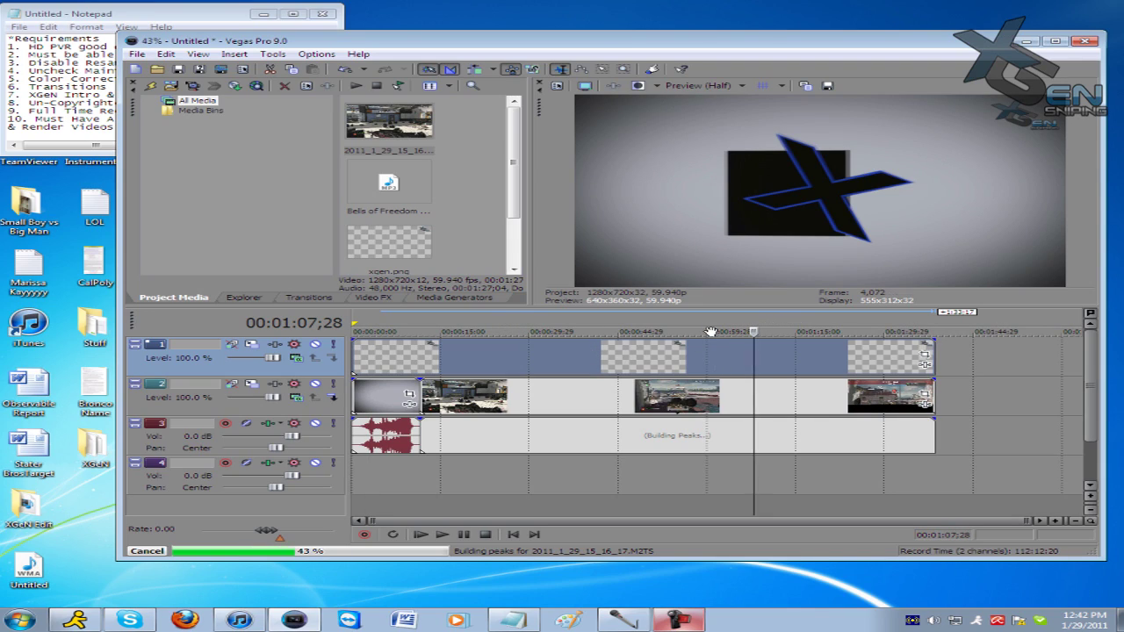
# Add Bells of Freedom - Beatdown Audios.mp3 as a new event on track 4
pyautogui.scroll(-2, 513, 145)
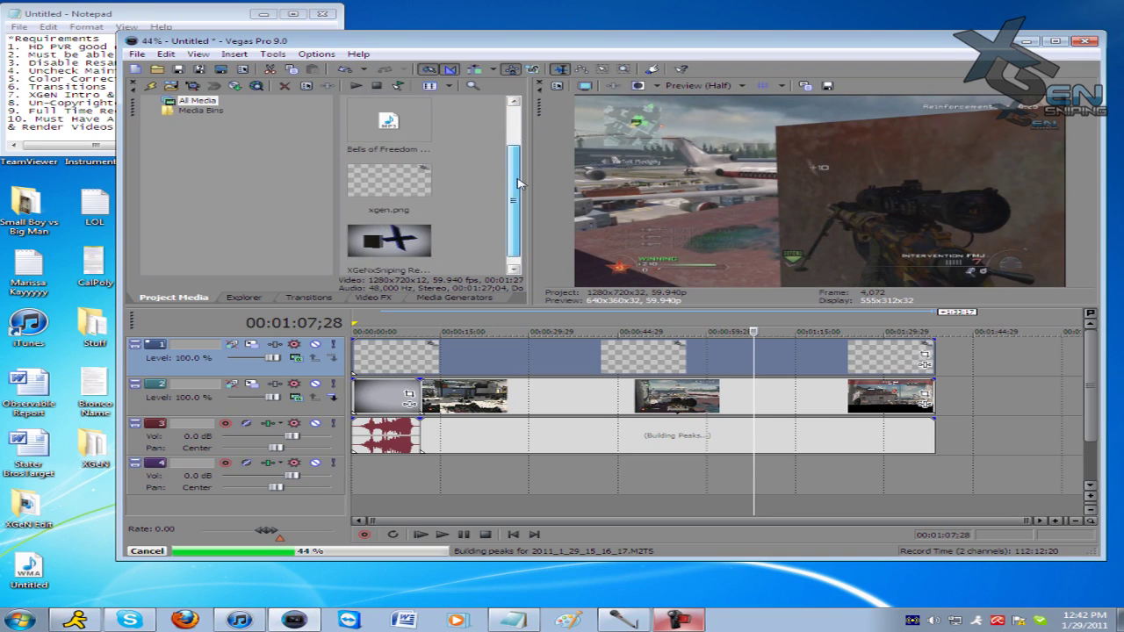
pyautogui.scroll(1, 497, 165)
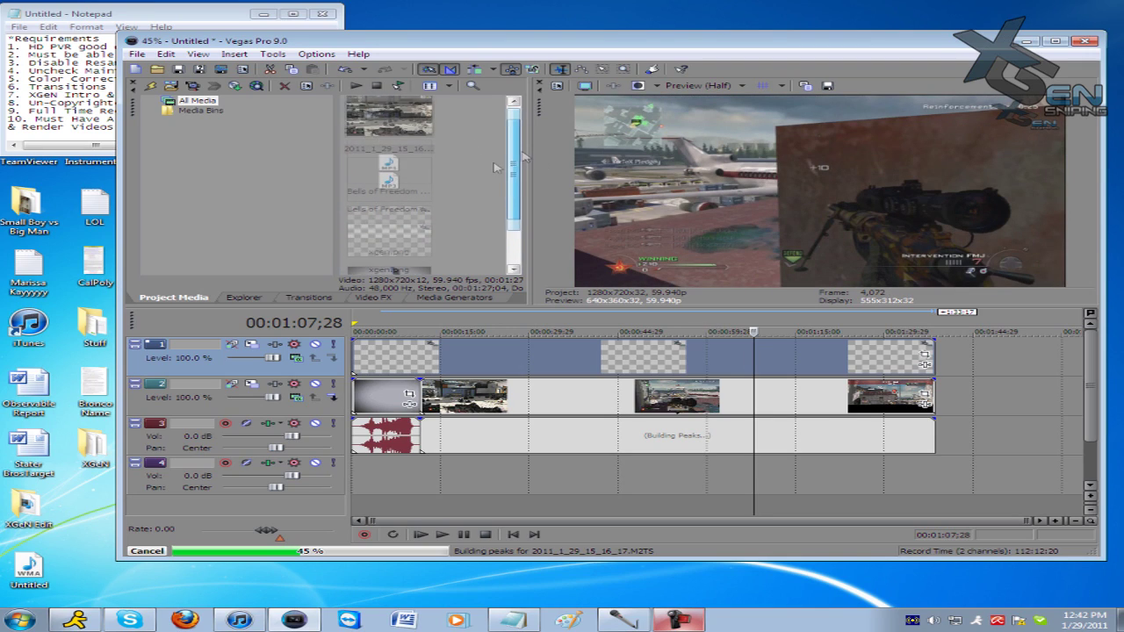
pyautogui.click(416, 151)
pyautogui.moveTo(389, 148); pyautogui.dragTo(361, 479)
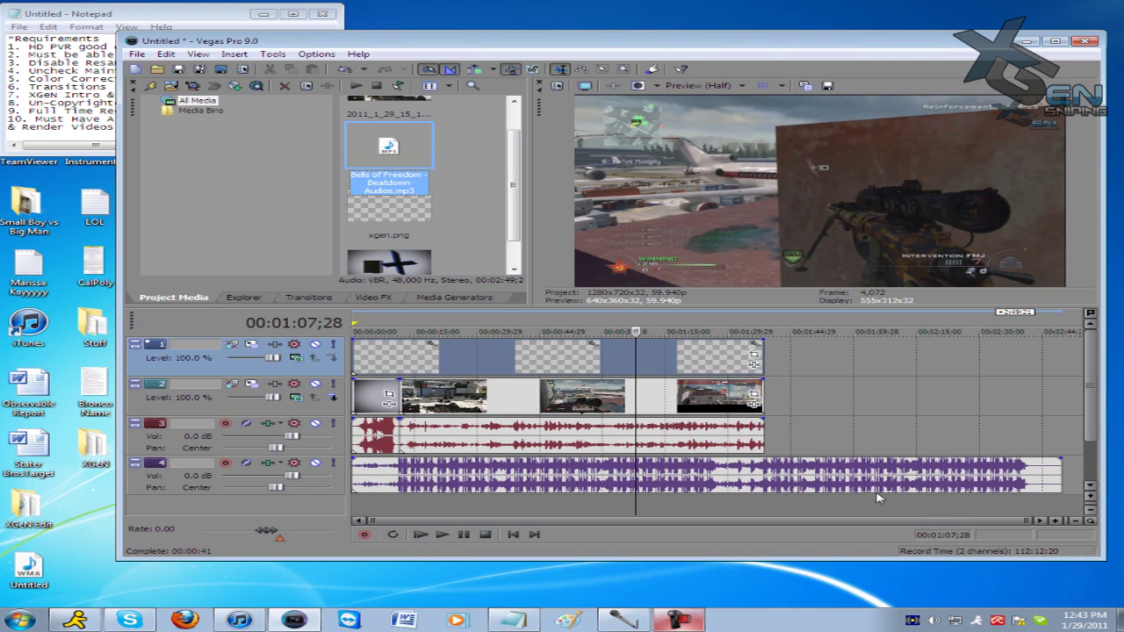
pyautogui.rightClick(726, 475)
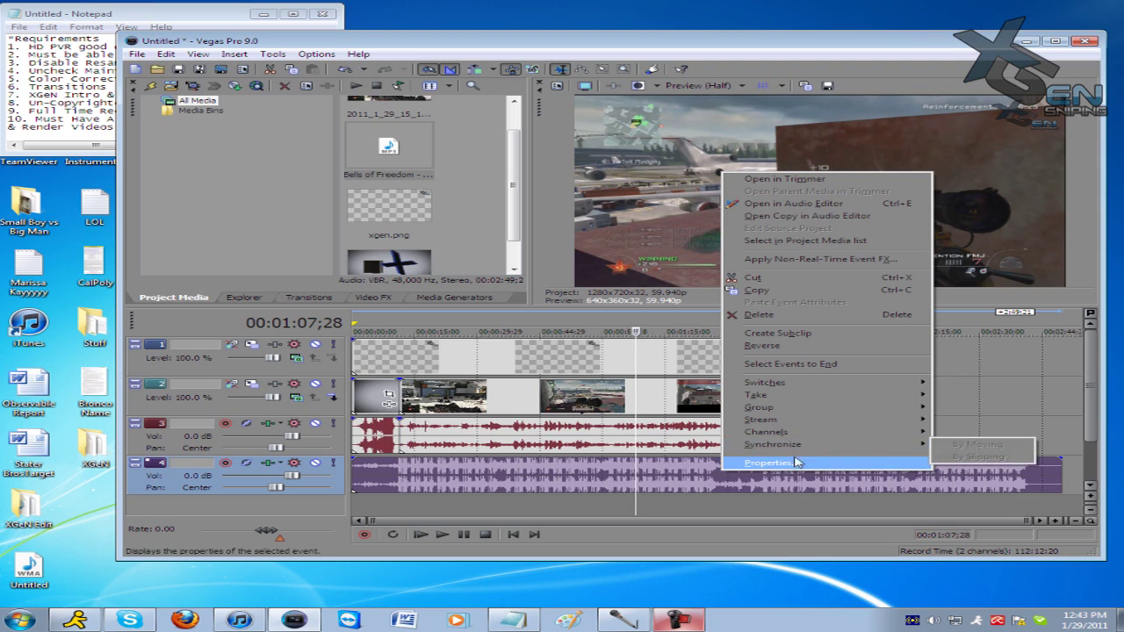
# Set the Bells of Freedom event to Classic time-stretching with a 0.5 pitch change
pyautogui.click(800, 460)
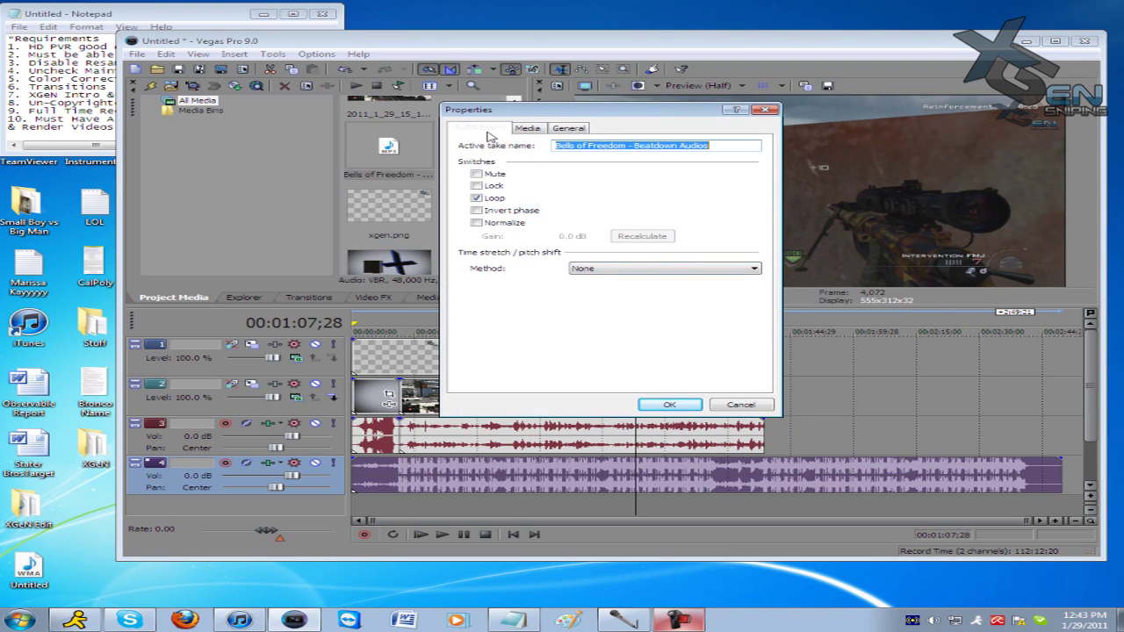
pyautogui.click(588, 270)
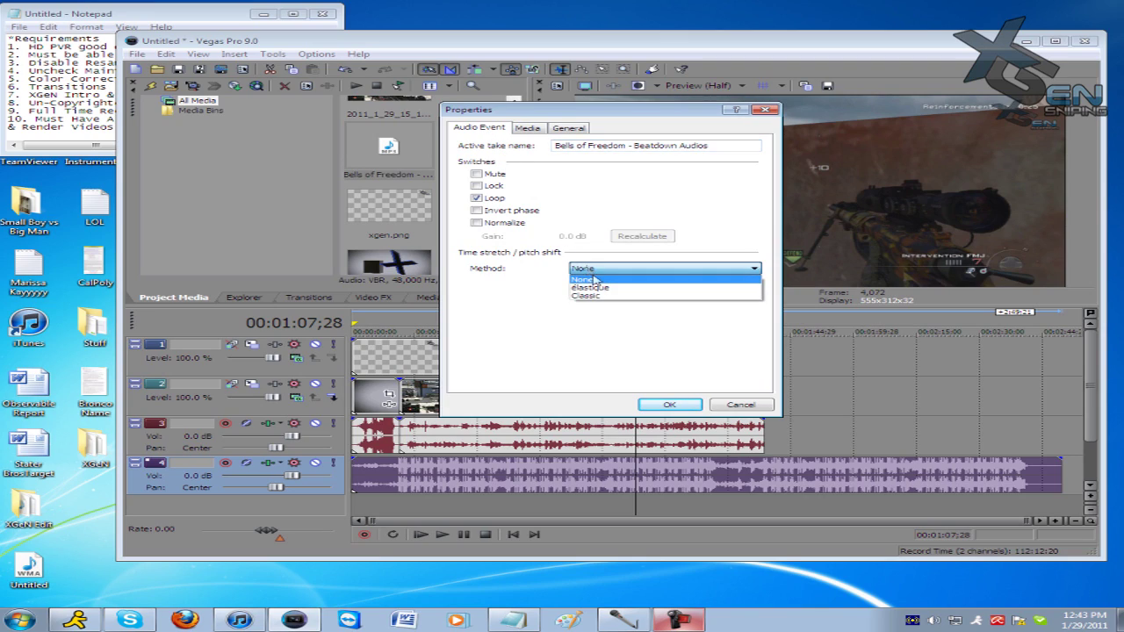
pyautogui.click(602, 297)
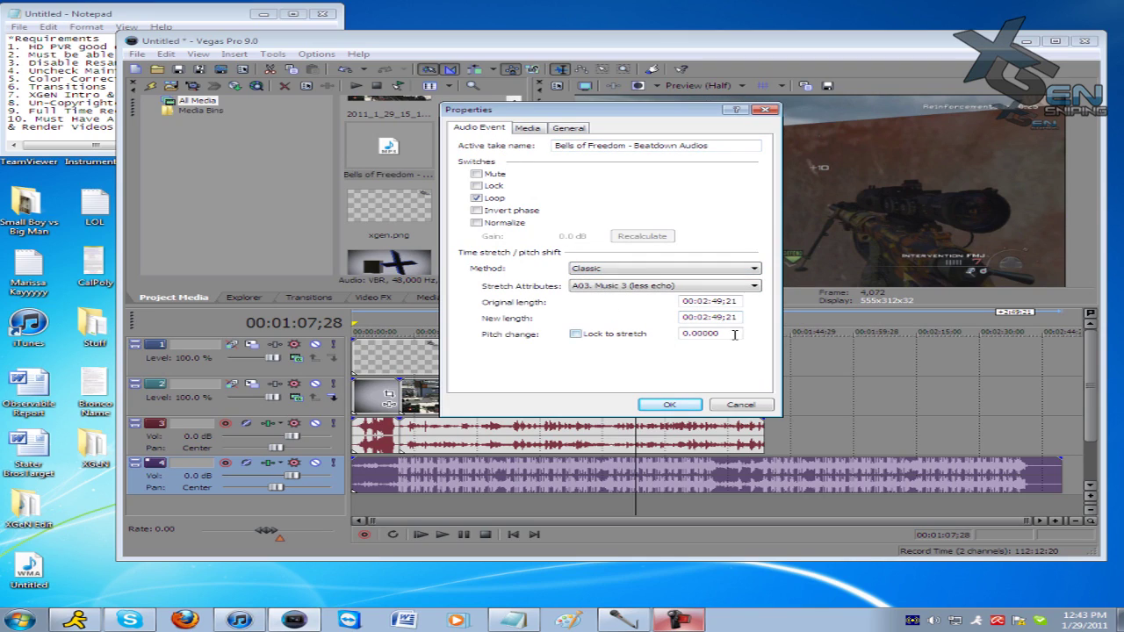
pyautogui.click(576, 335)
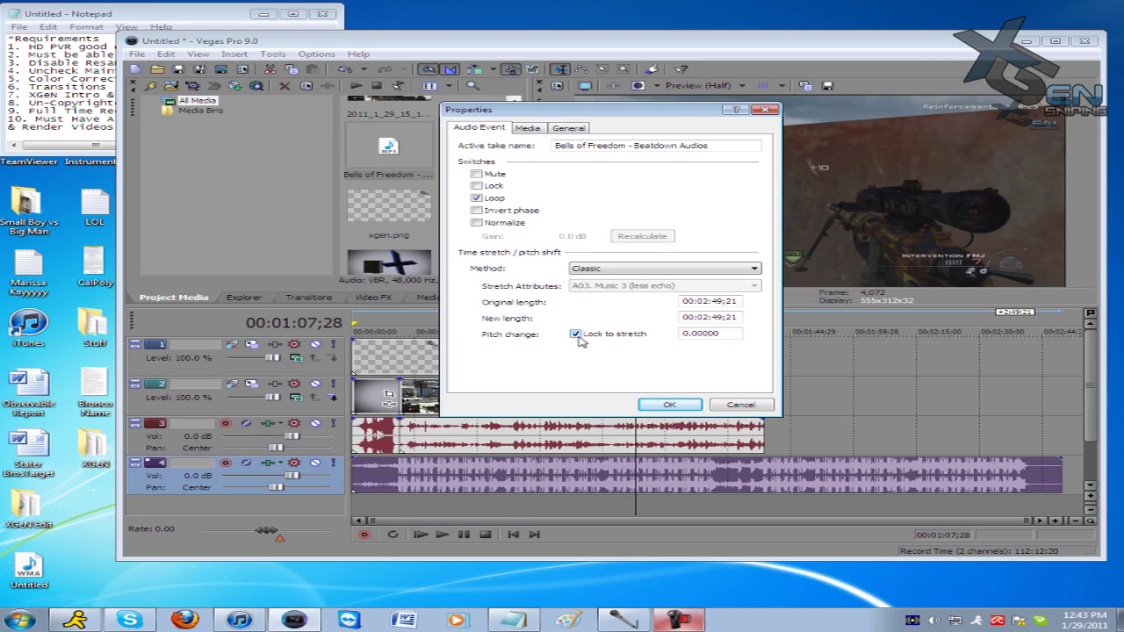
pyautogui.click(576, 334)
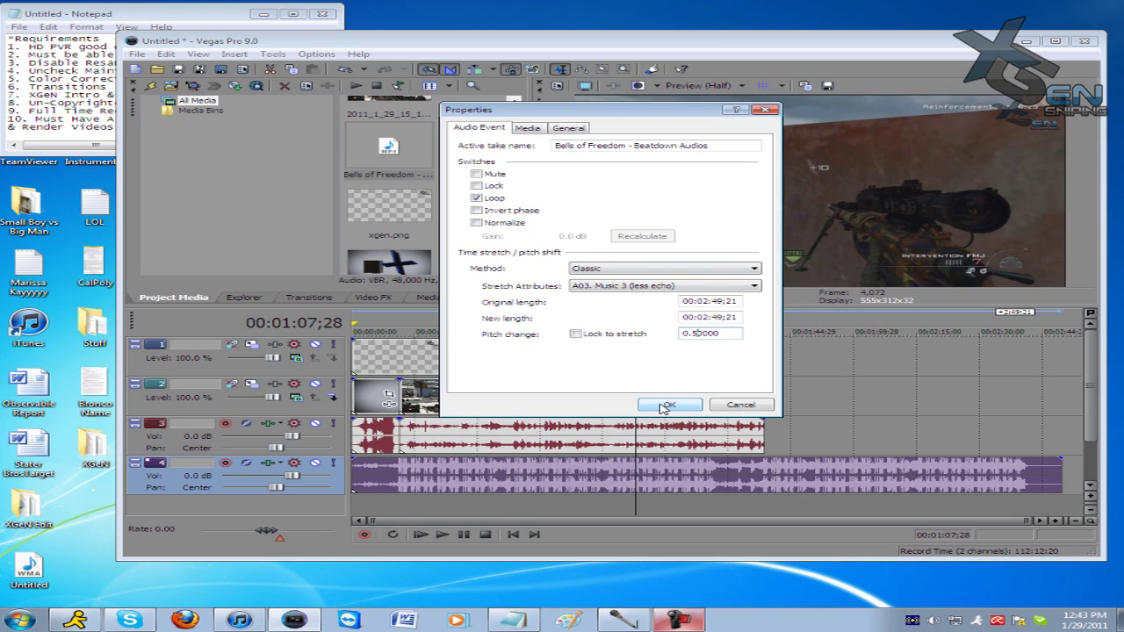
pyautogui.click(664, 406)
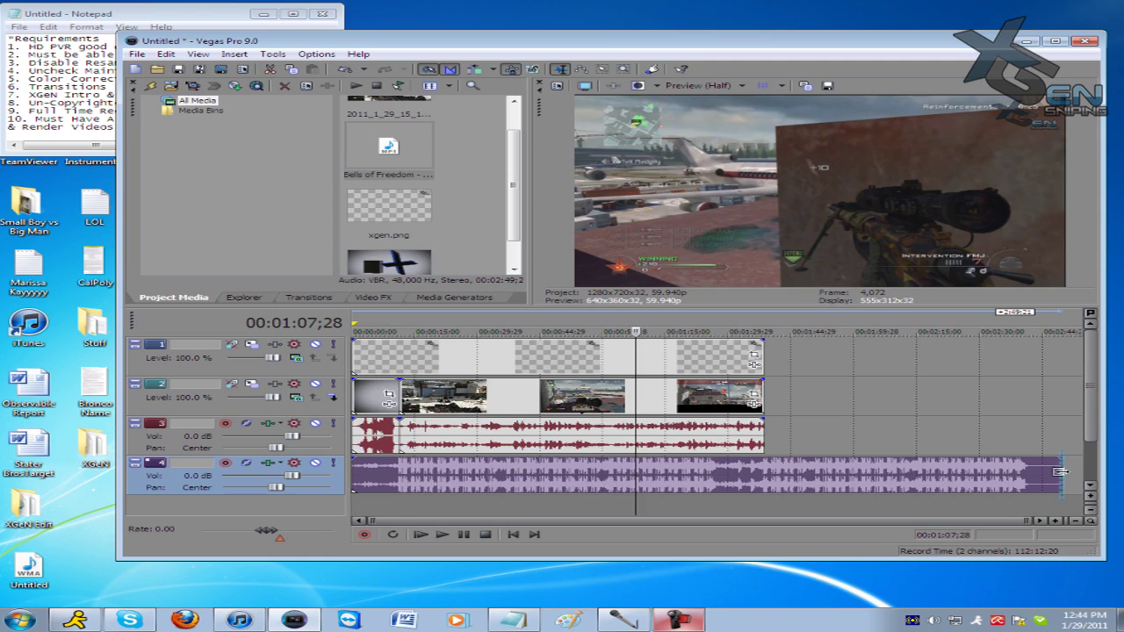
# Drag the track 4 music's end edge back so it stops at the gameplay video's end
pyautogui.moveTo(1061, 471); pyautogui.dragTo(725, 458)
pyautogui.scroll(2, 691, 486)
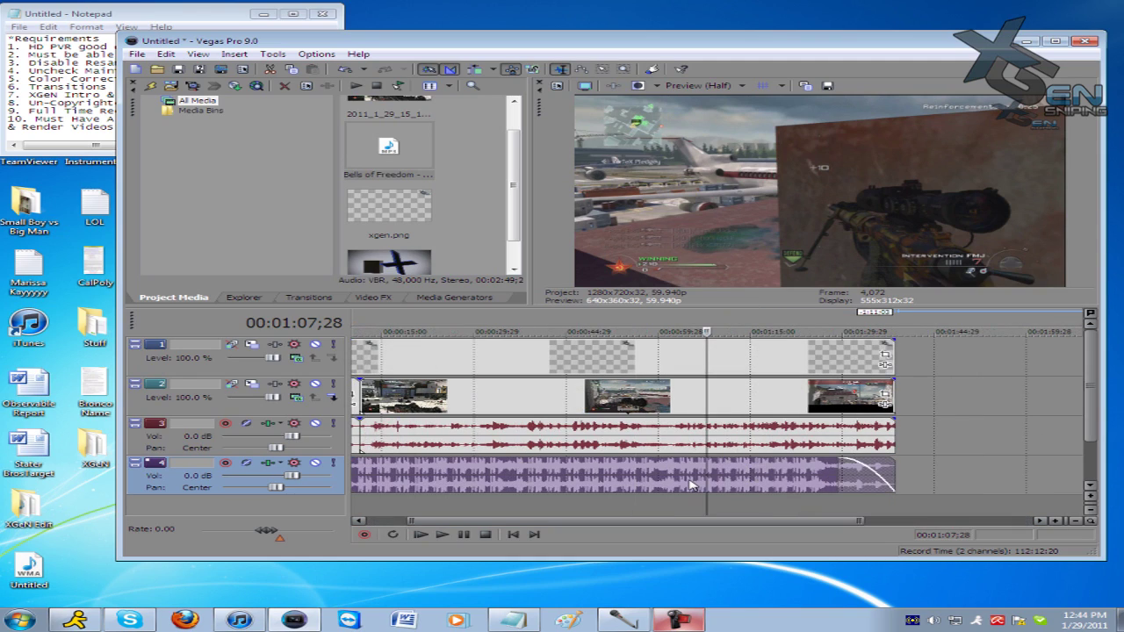
pyautogui.moveTo(563, 524); pyautogui.dragTo(523, 524)
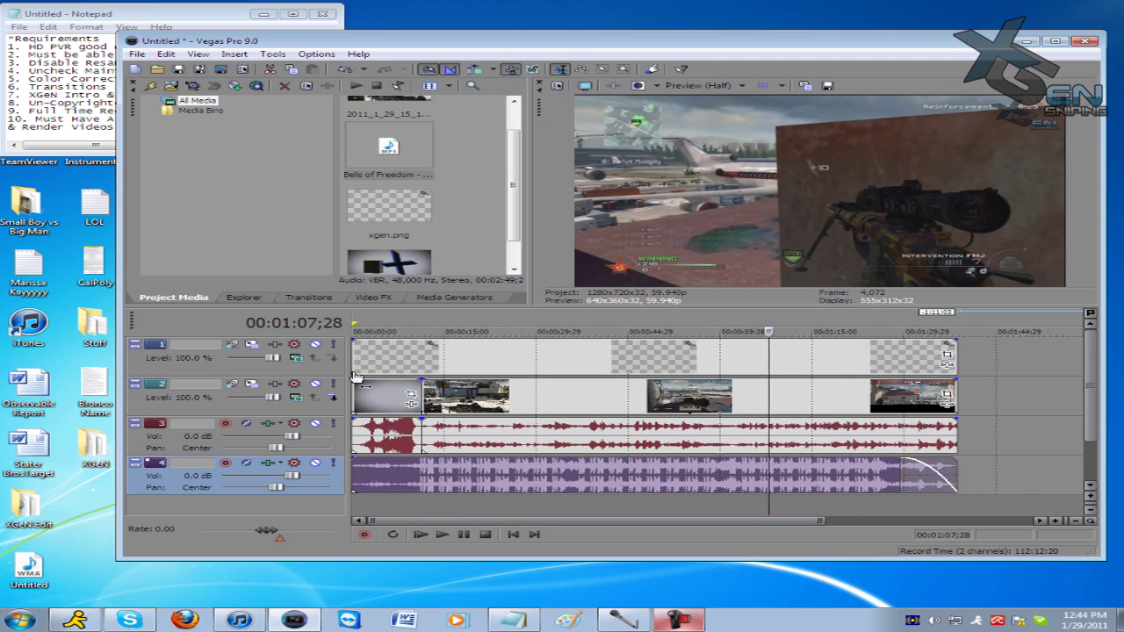
pyautogui.moveTo(508, 134); pyautogui.dragTo(517, 106)
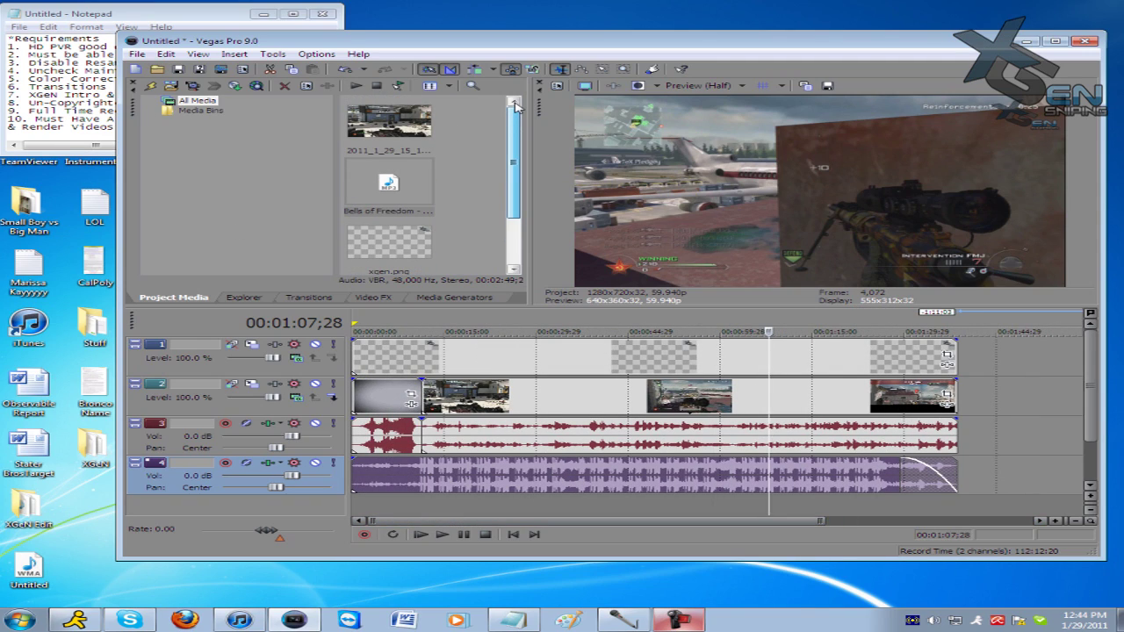
pyautogui.moveTo(517, 107); pyautogui.dragTo(515, 114)
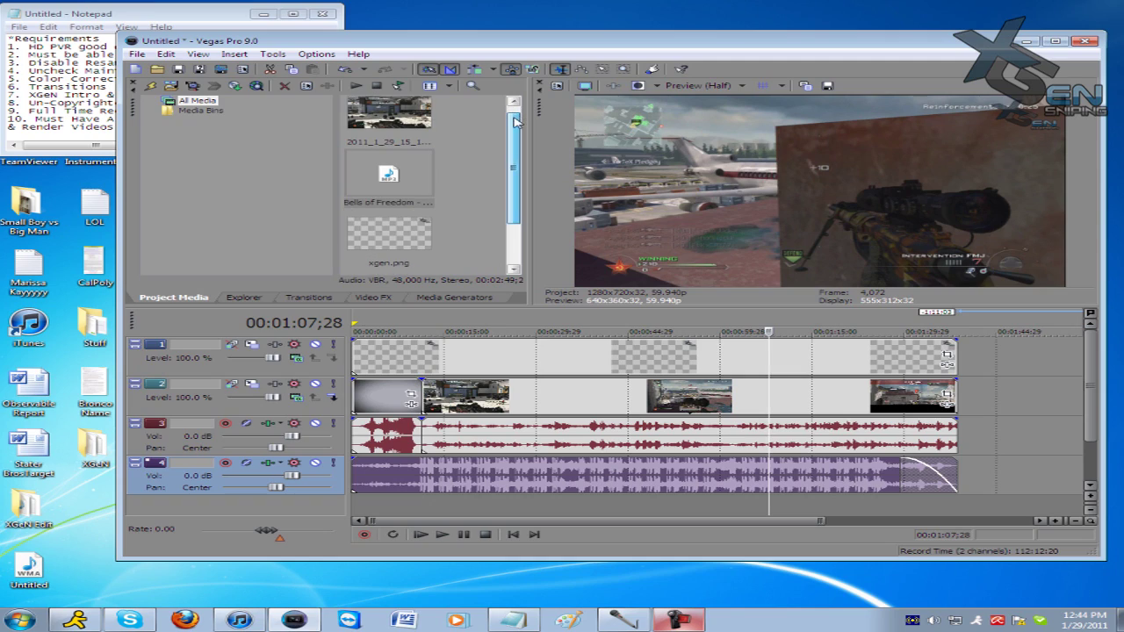
pyautogui.click(321, 299)
# Show the Explorer panel and scrub the first gameplay clip to 00:00:14;01
pyautogui.click(244, 297)
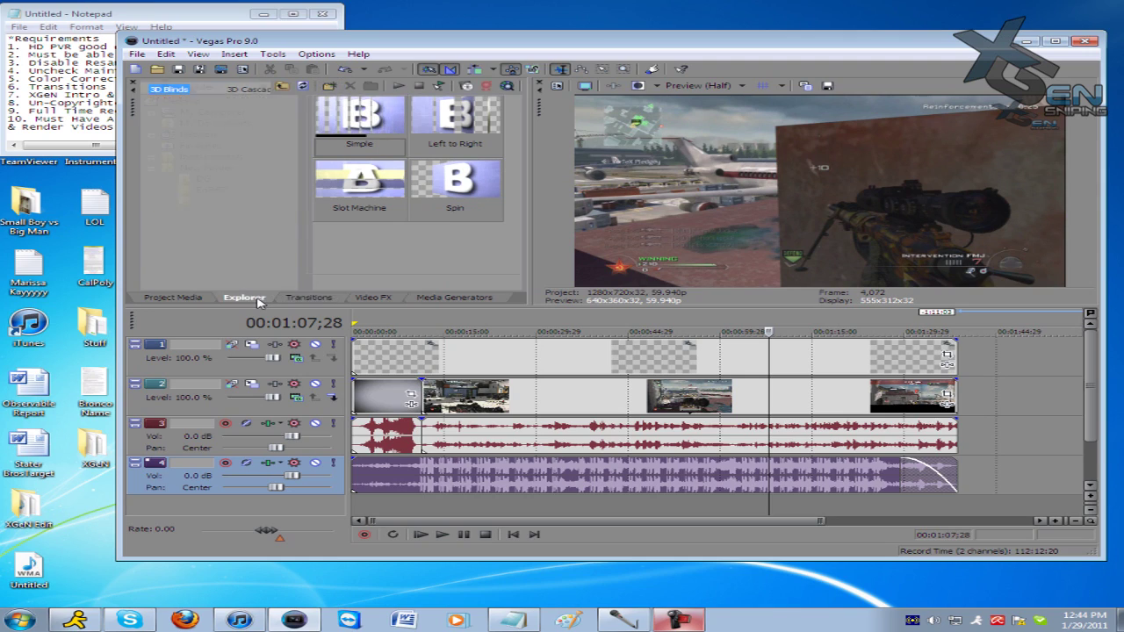
pyautogui.click(434, 409)
pyautogui.scroll(2, 563, 407)
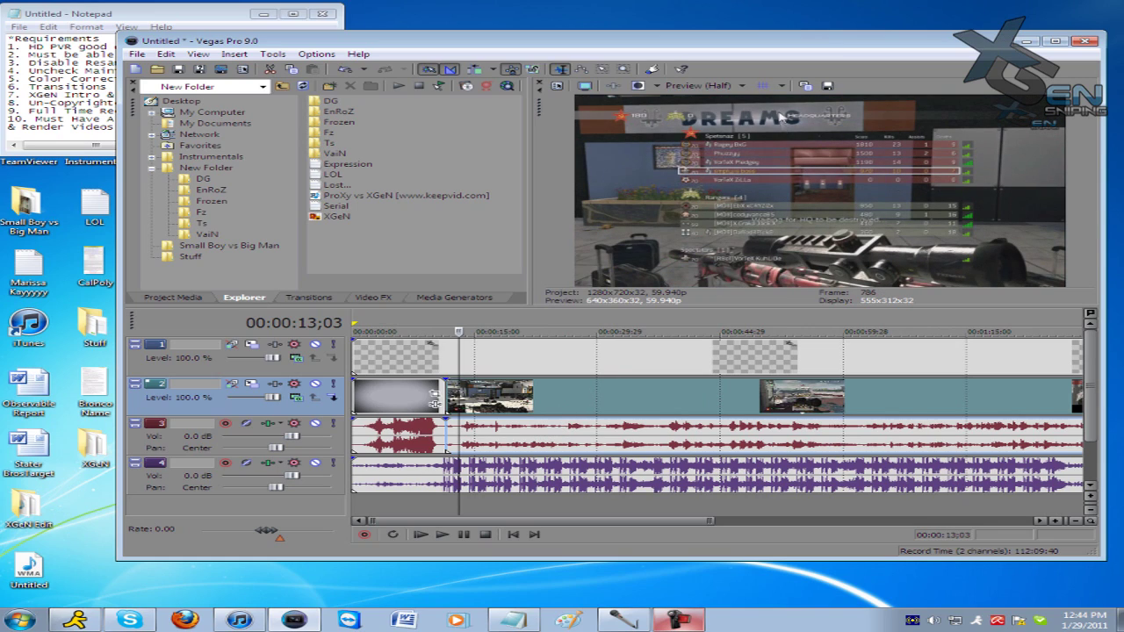
pyautogui.scroll(2, 492, 428)
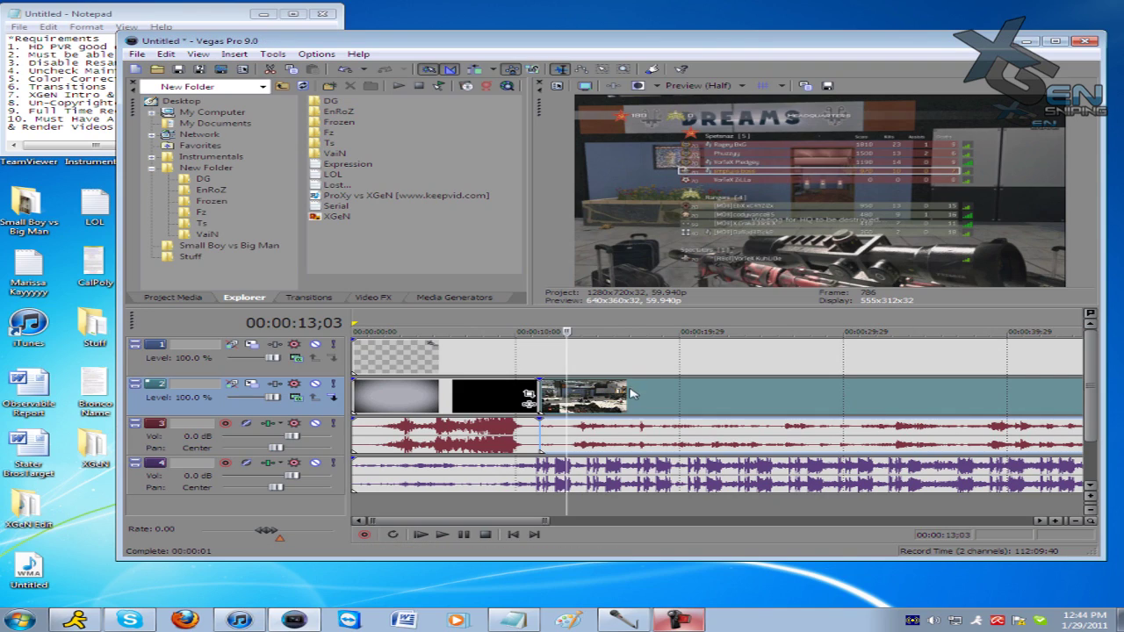
pyautogui.click(582, 403)
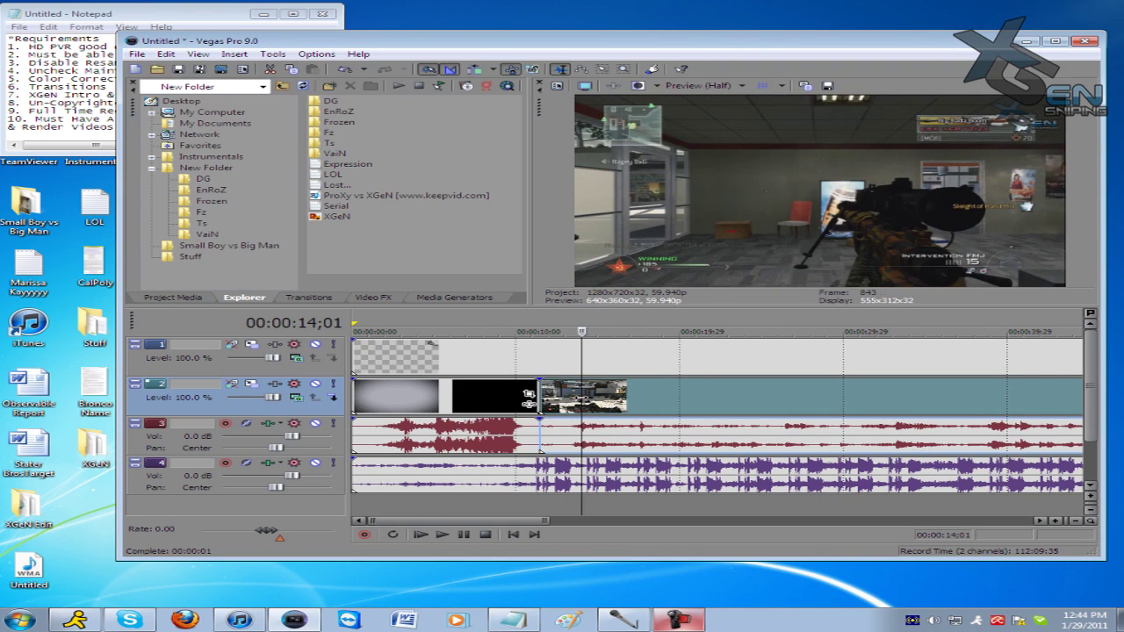
pyautogui.scroll(2, 619, 404)
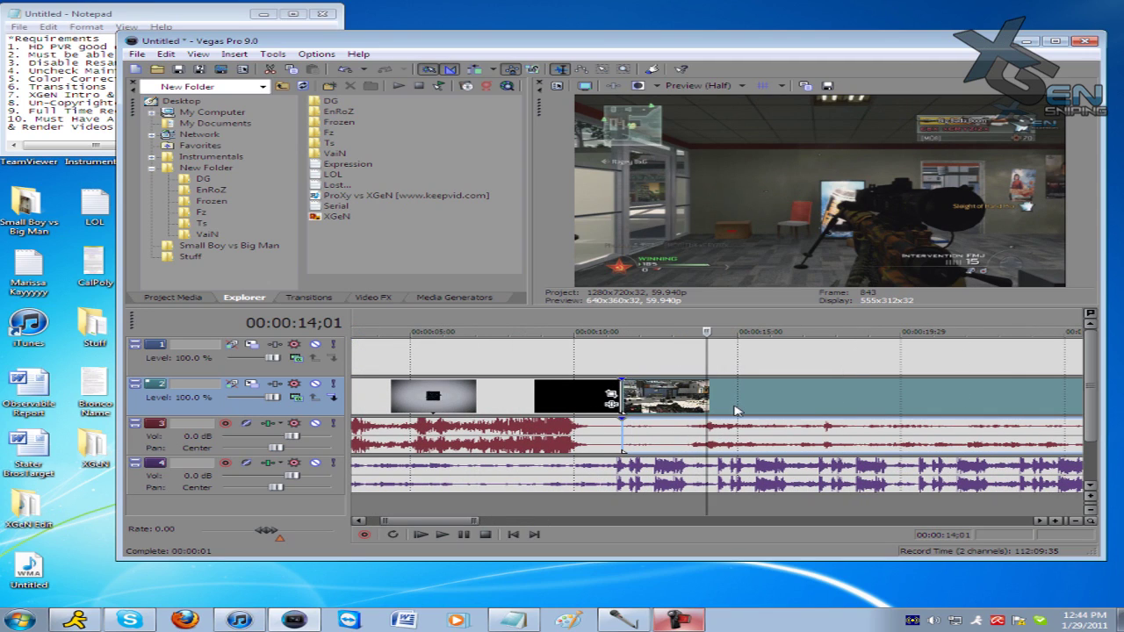
pyautogui.scroll(2, 738, 408)
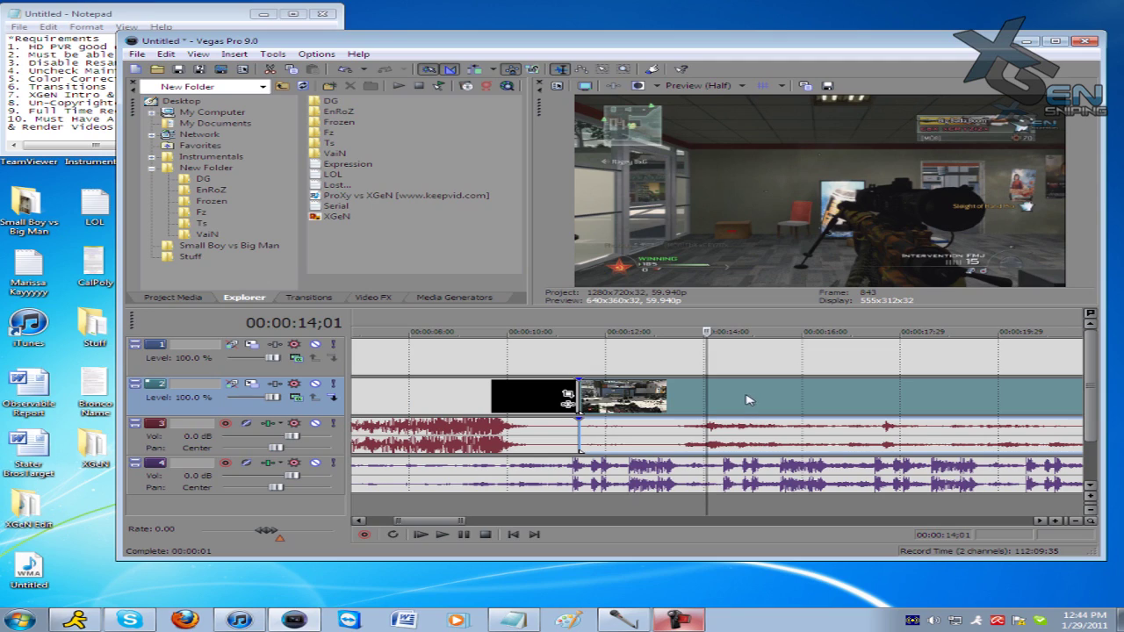
# Step through the clip from 00:00:14;19 to 00:00:17;21
pyautogui.click(737, 407)
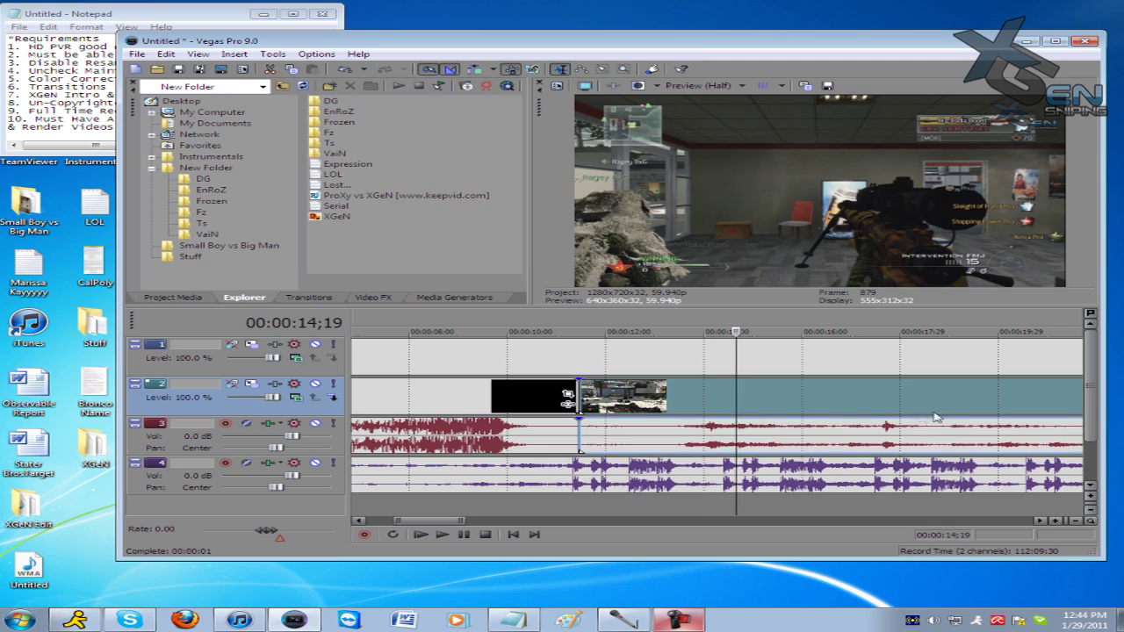
pyautogui.click(800, 406)
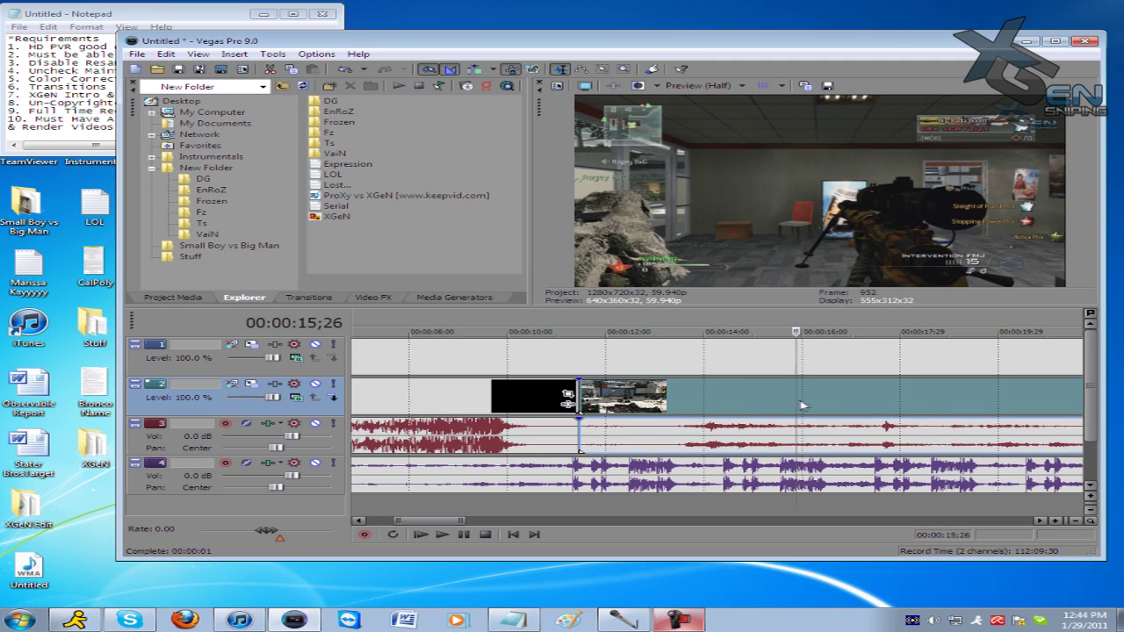
pyautogui.click(857, 405)
pyautogui.click(886, 407)
pyautogui.scroll(-3, 831, 410)
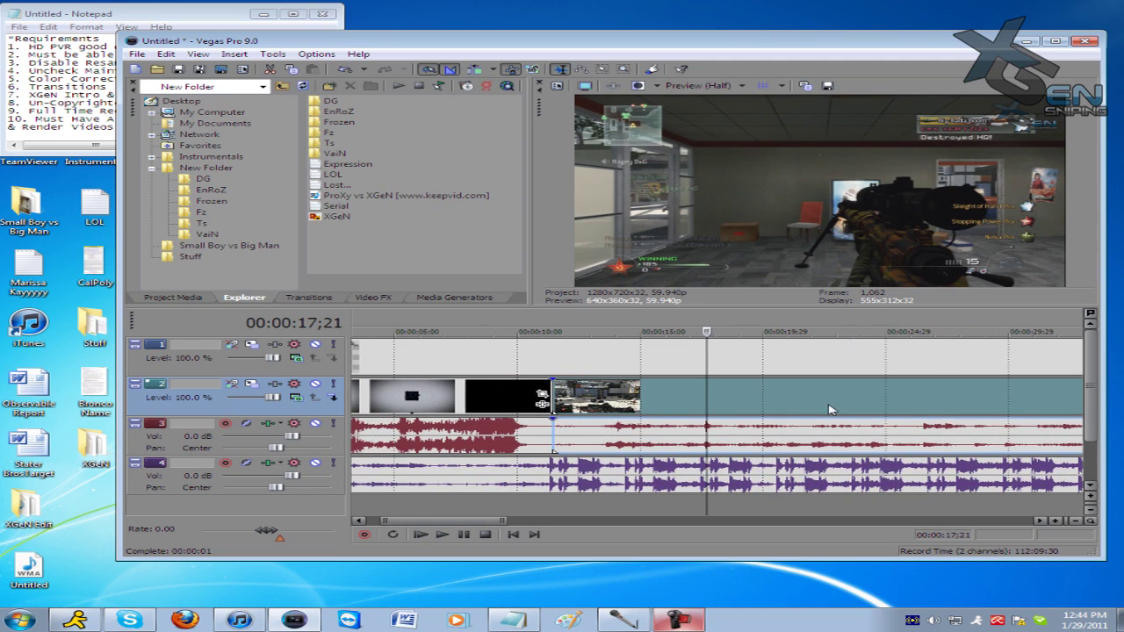
pyautogui.scroll(-2, 900, 408)
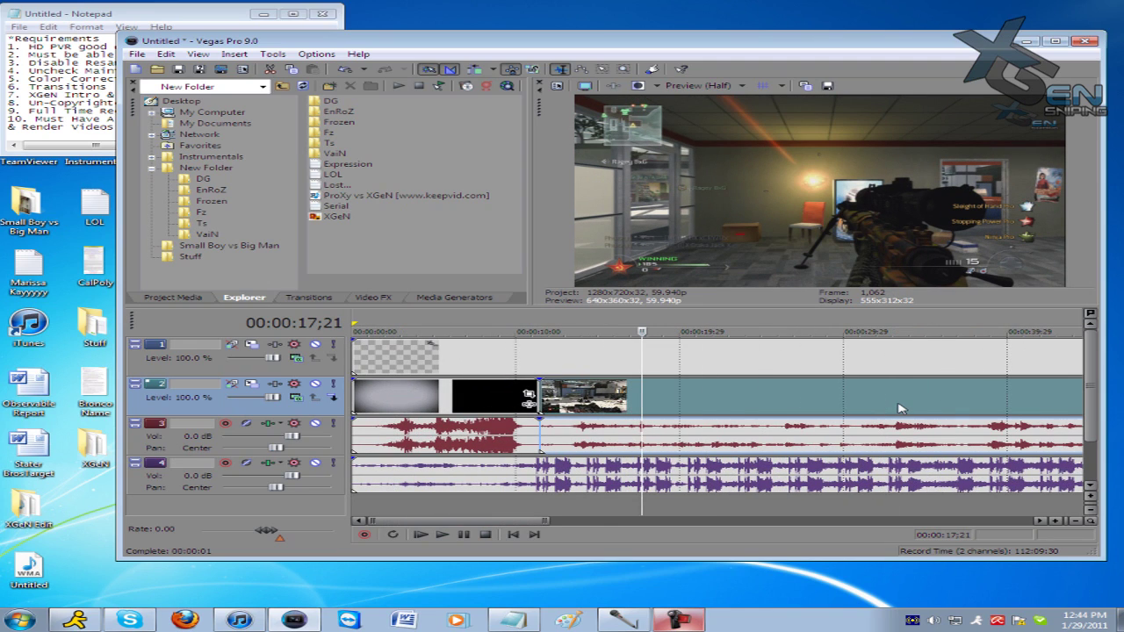
# Scrub between 31 and 39 seconds and split the gameplay clip at 00:00:38;16
pyautogui.scroll(-1, 900, 408)
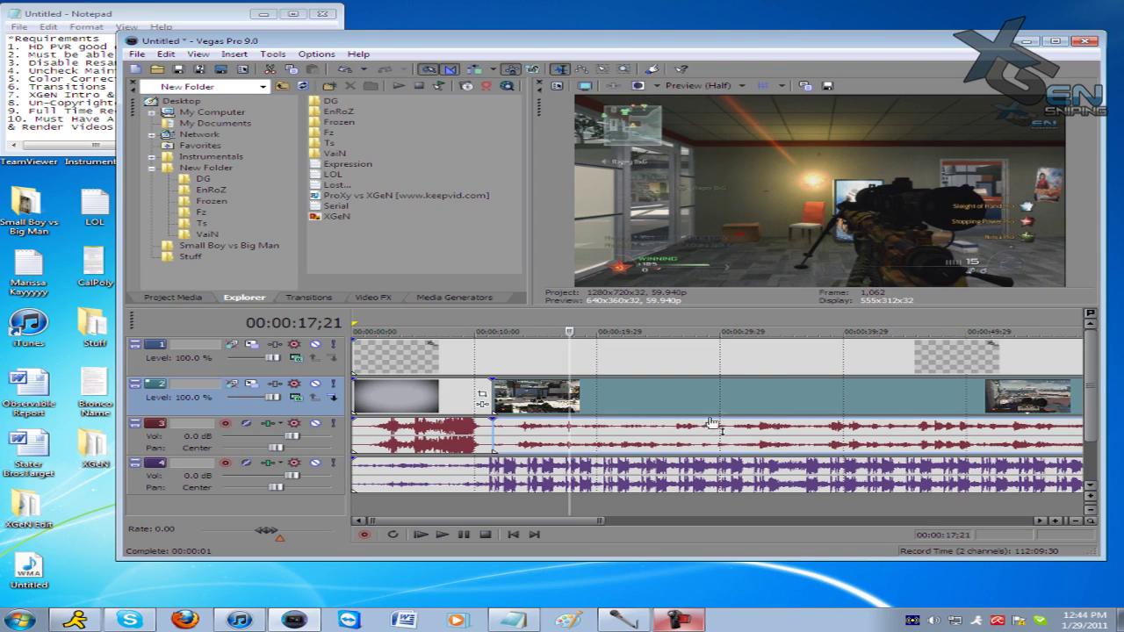
pyautogui.click(763, 404)
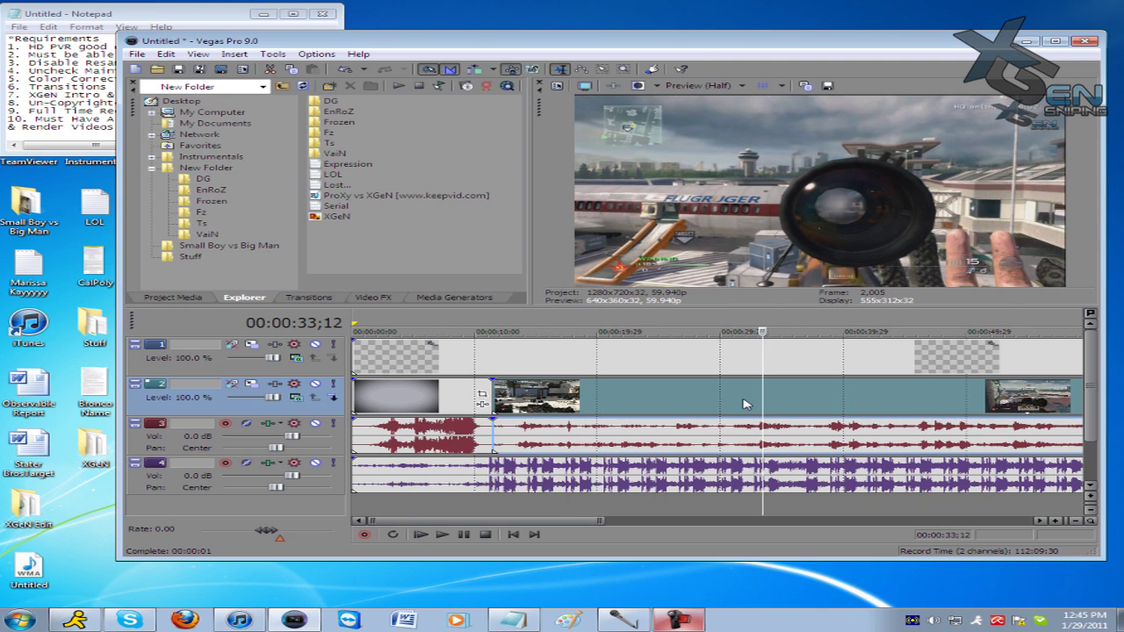
pyautogui.click(744, 404)
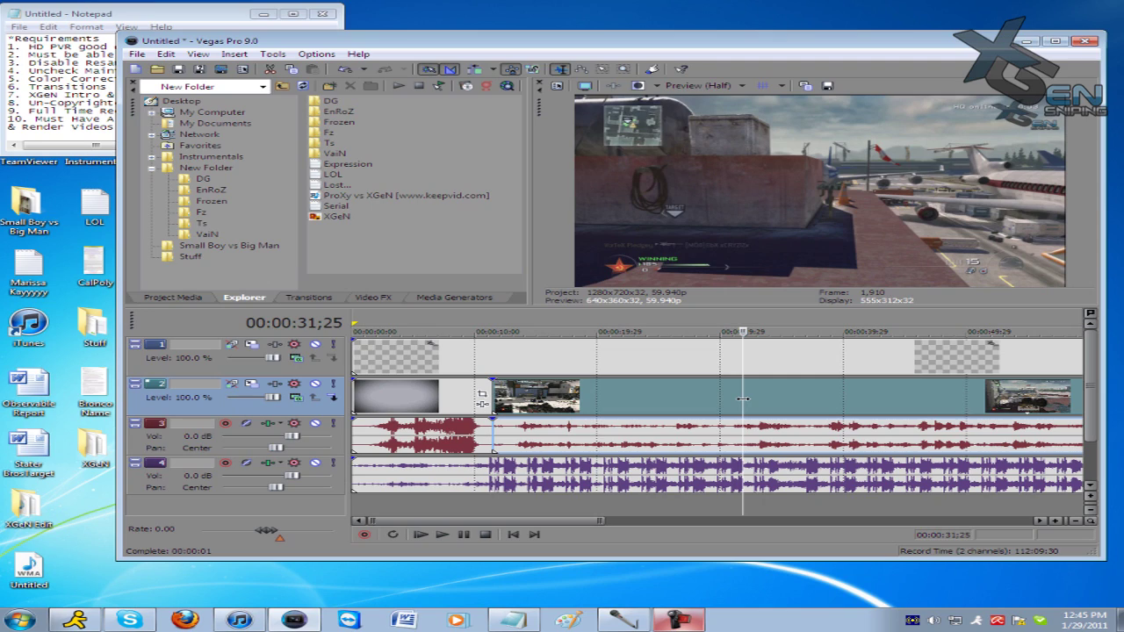
pyautogui.click(756, 397)
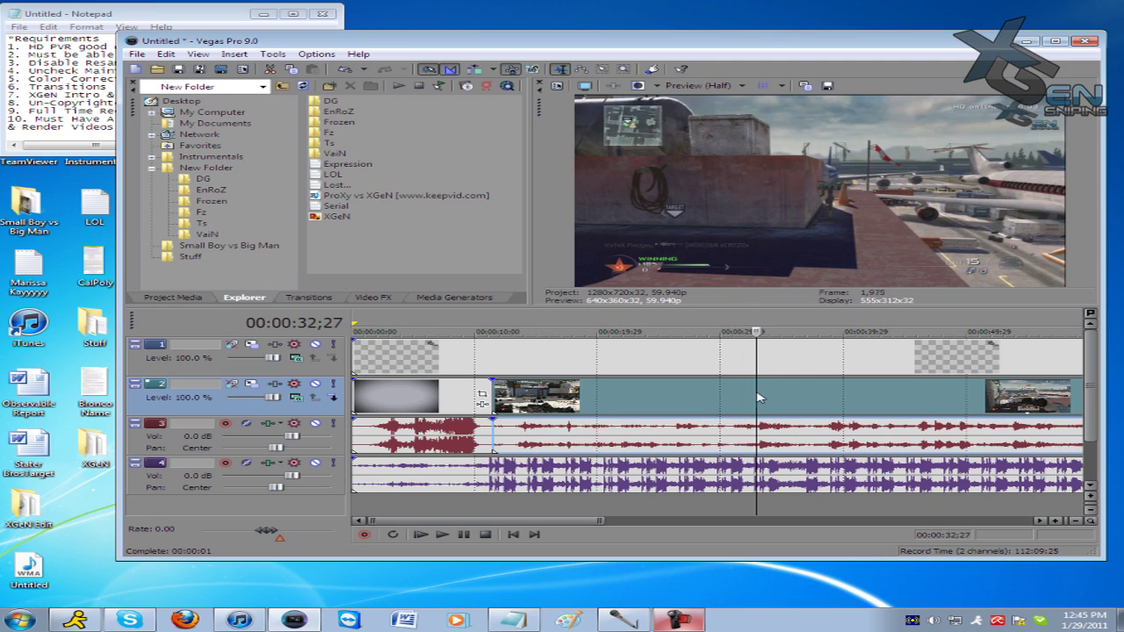
pyautogui.click(763, 393)
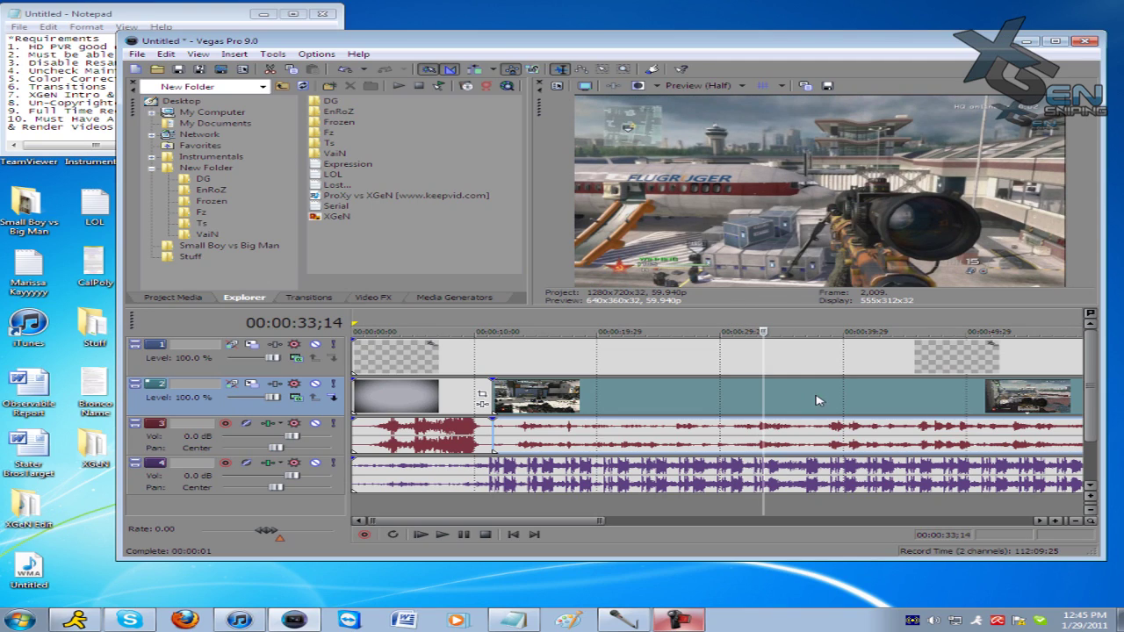
pyautogui.click(837, 403)
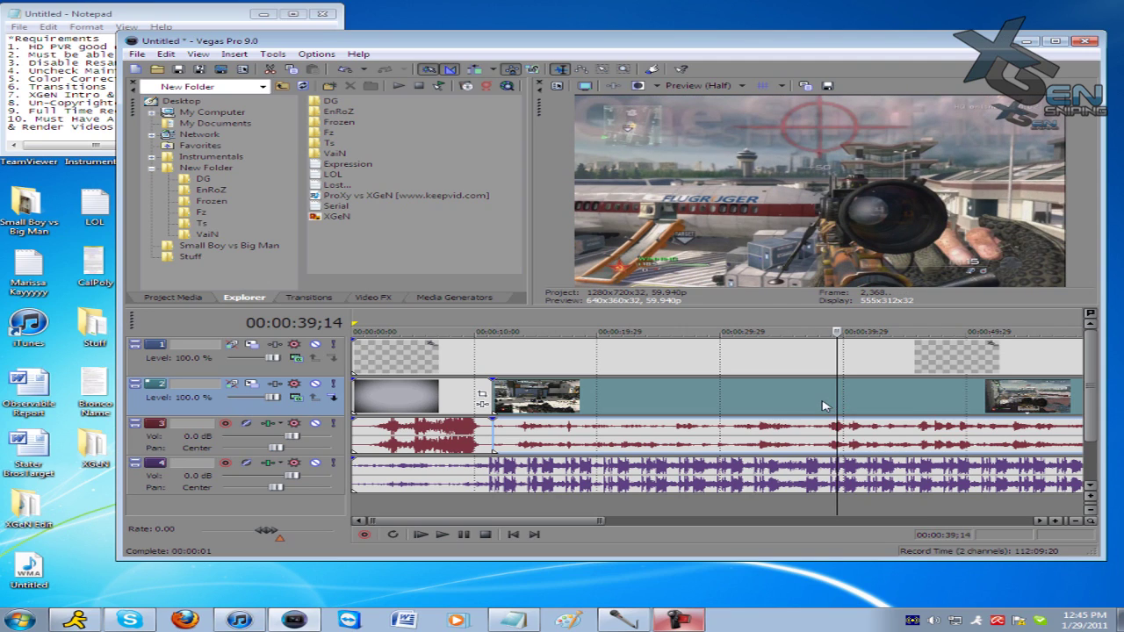
pyautogui.click(823, 404)
pyautogui.scroll(2, 830, 406)
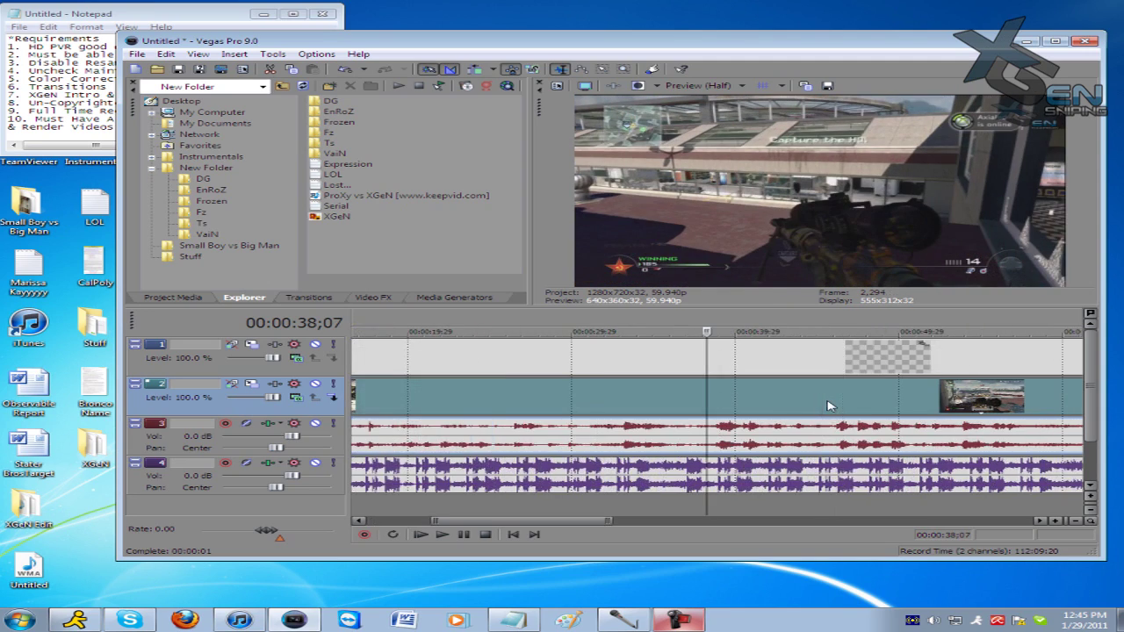
pyautogui.click(710, 403)
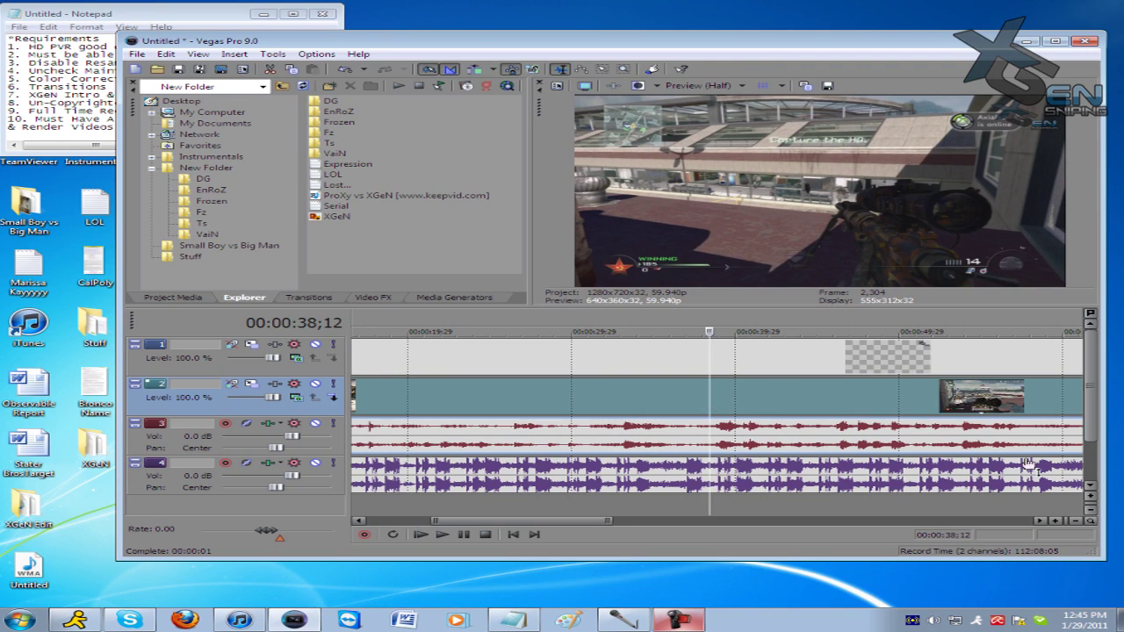
pyautogui.press('space')
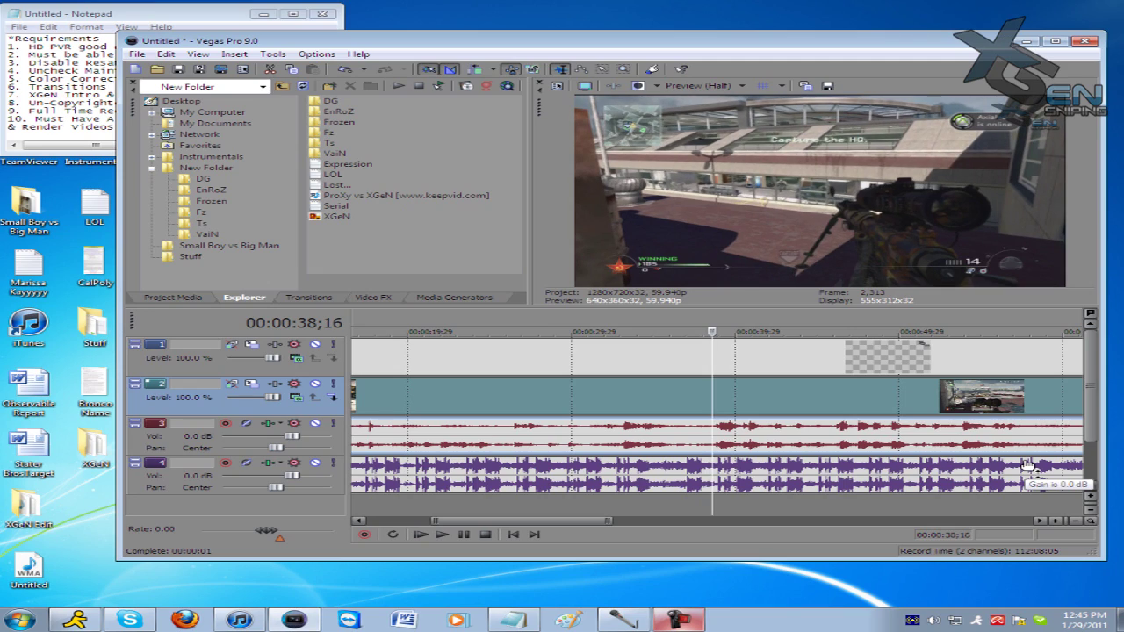
pyautogui.press('s')
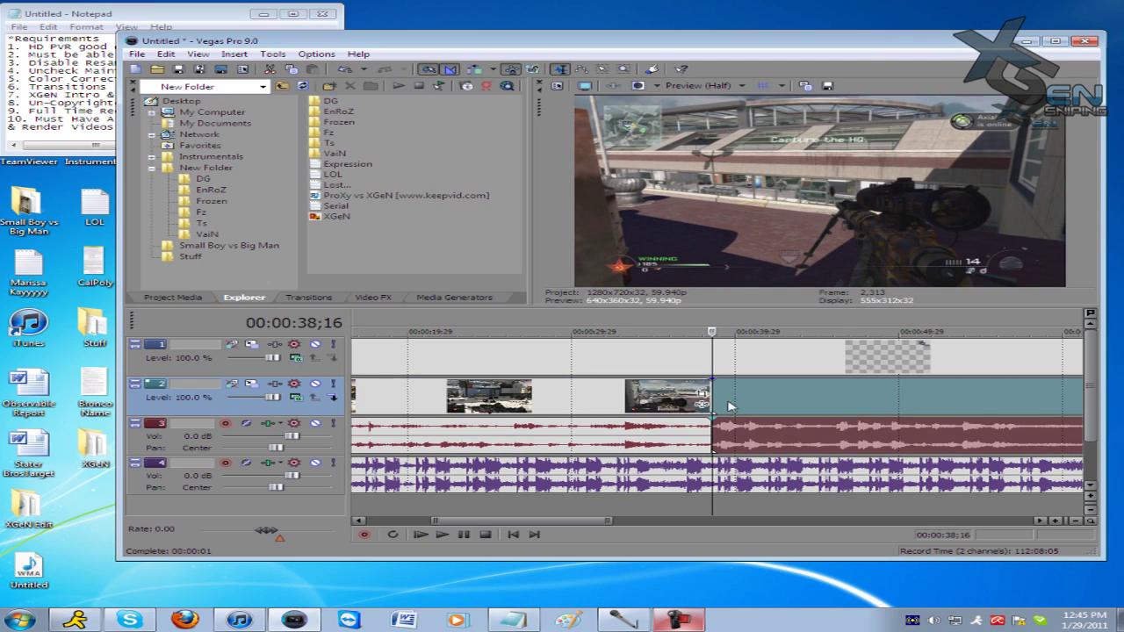
pyautogui.click(728, 402)
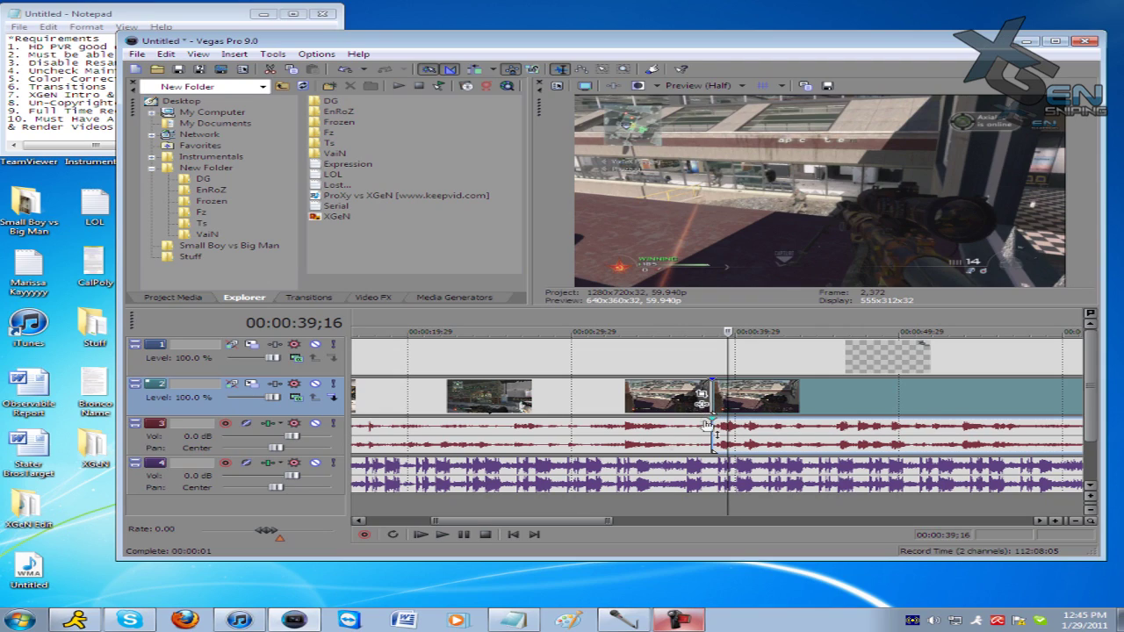
pyautogui.click(737, 402)
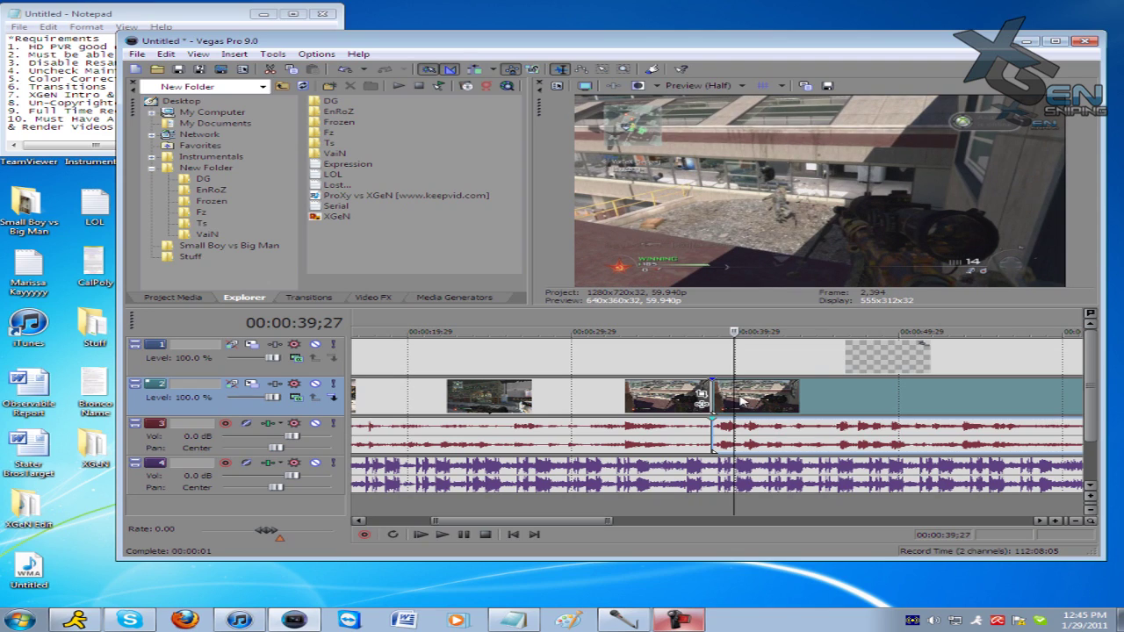
pyautogui.click(742, 403)
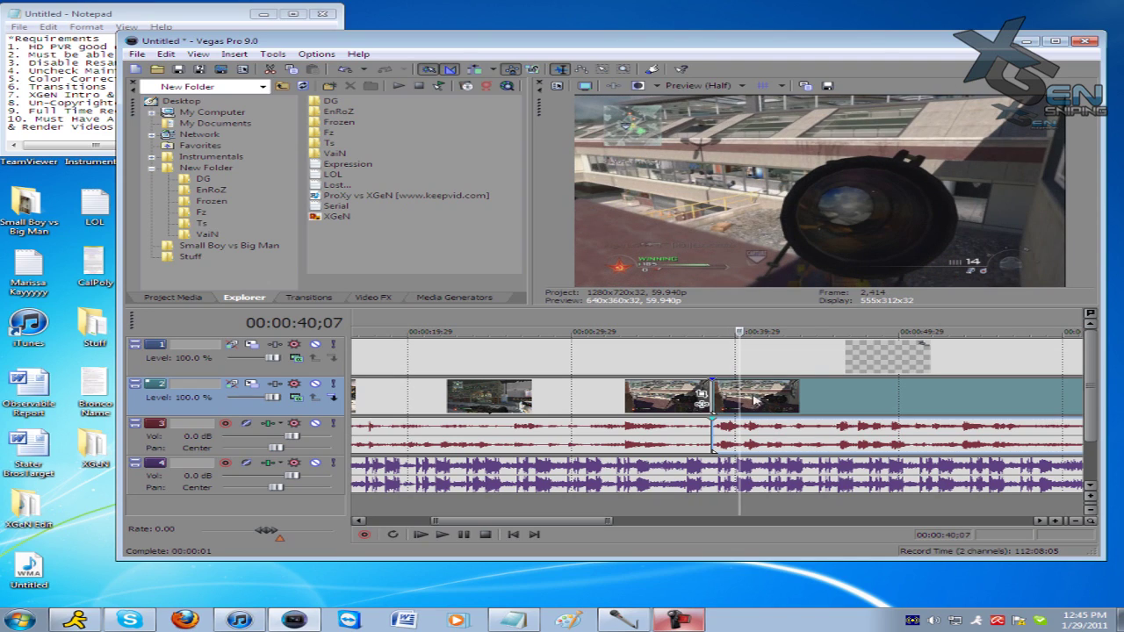
pyautogui.click(753, 402)
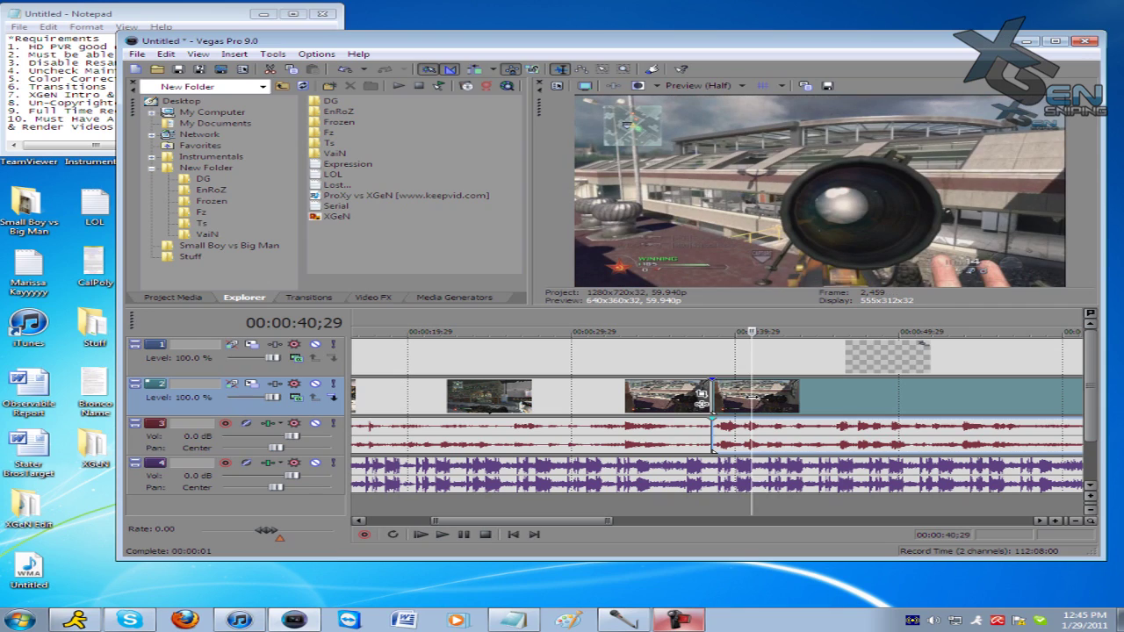
pyautogui.click(733, 400)
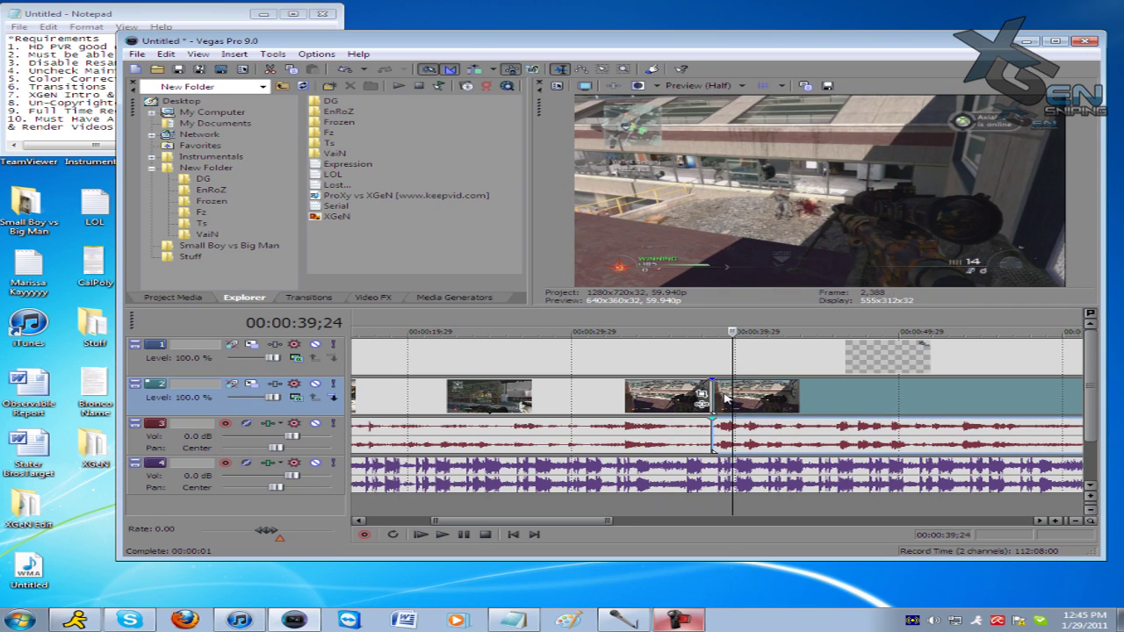
pyautogui.click(724, 391)
pyautogui.click(728, 392)
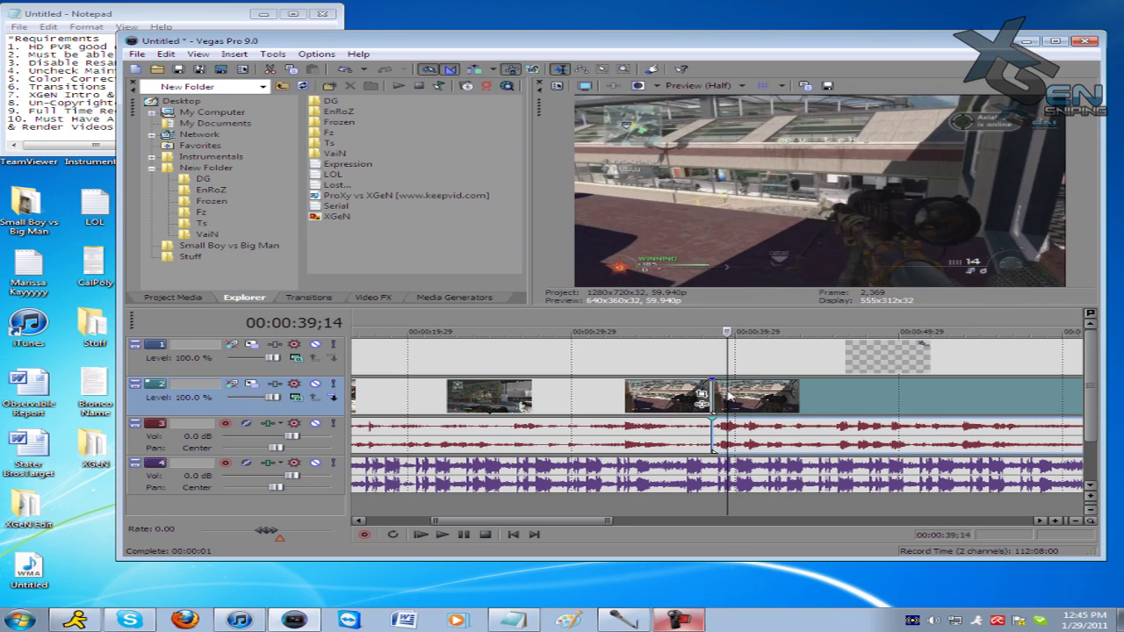
pyautogui.click(731, 395)
pyautogui.click(719, 395)
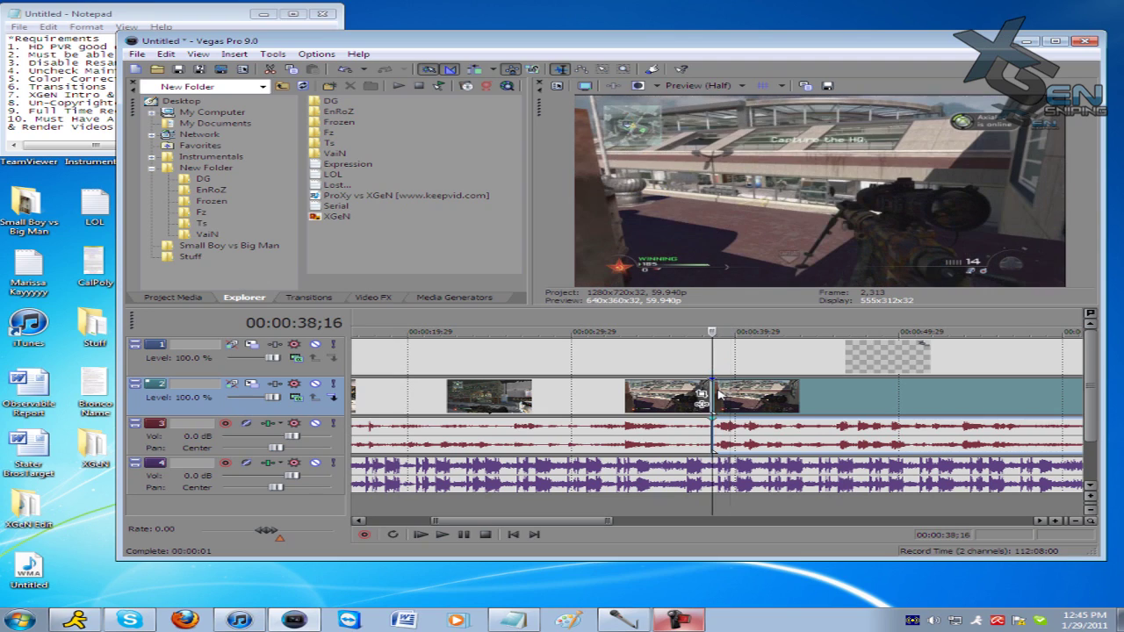
pyautogui.click(629, 397)
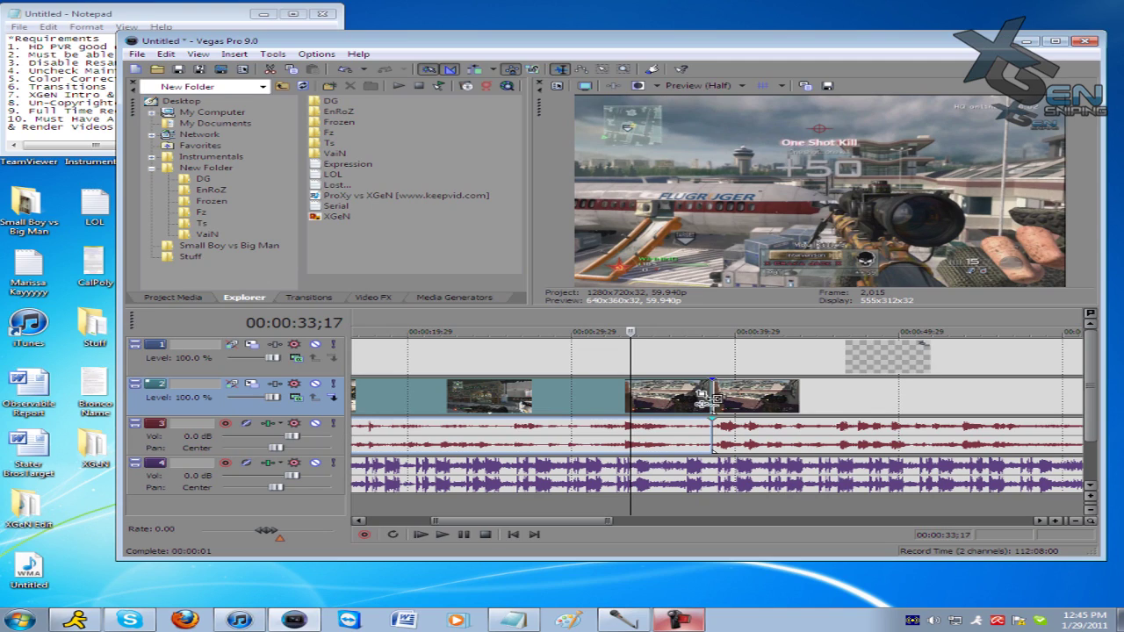
# Undo earlier edits and split the clip and its audio at 31;09
pyautogui.press('Delete')
pyautogui.hotkey('ctrl', 'z')
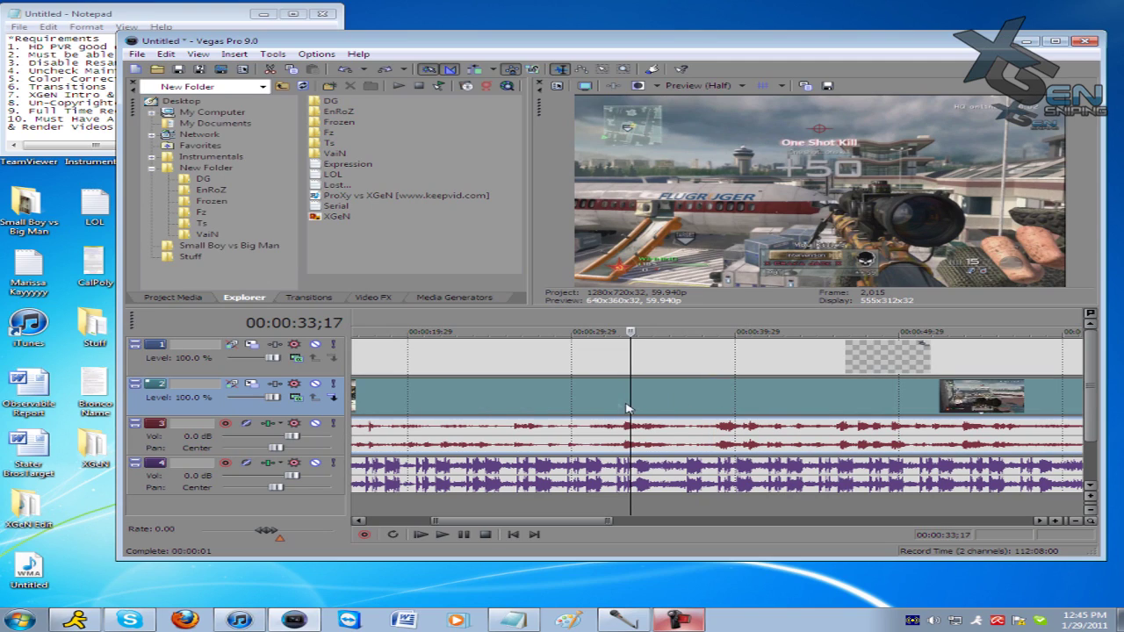
pyautogui.click(609, 404)
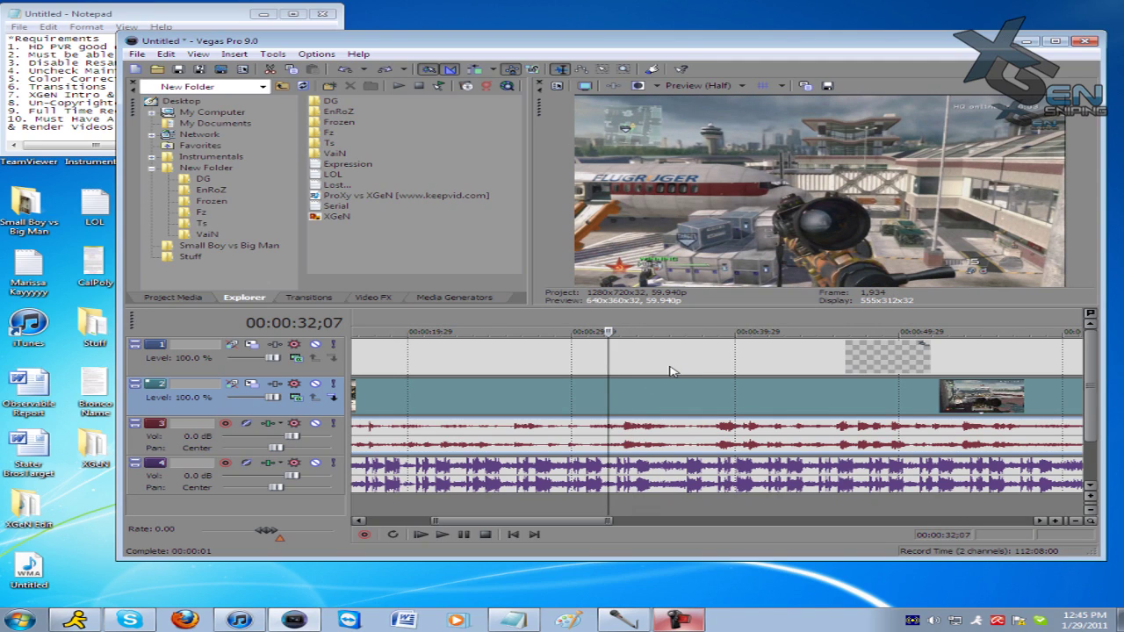
pyautogui.press('s')
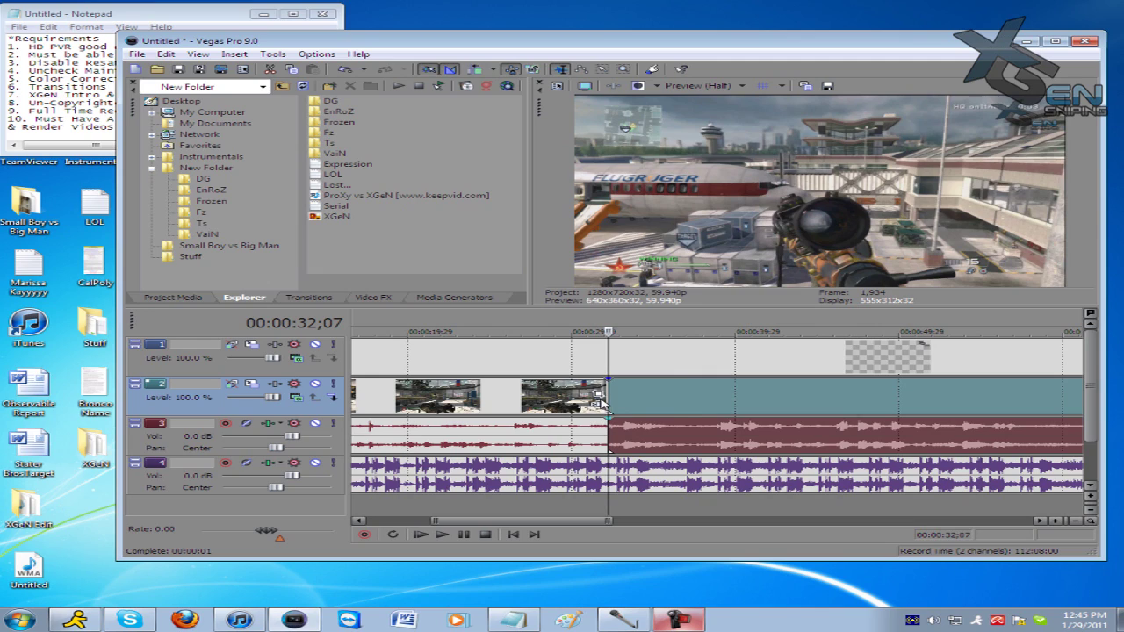
pyautogui.hotkey('ctrl', 'z')
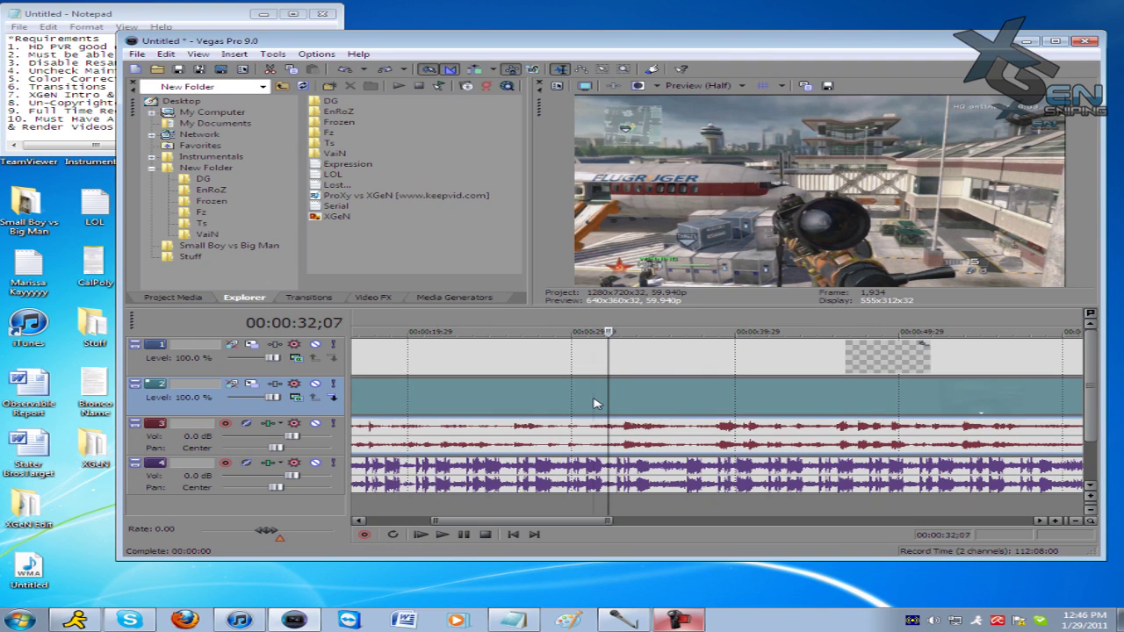
pyautogui.click(593, 403)
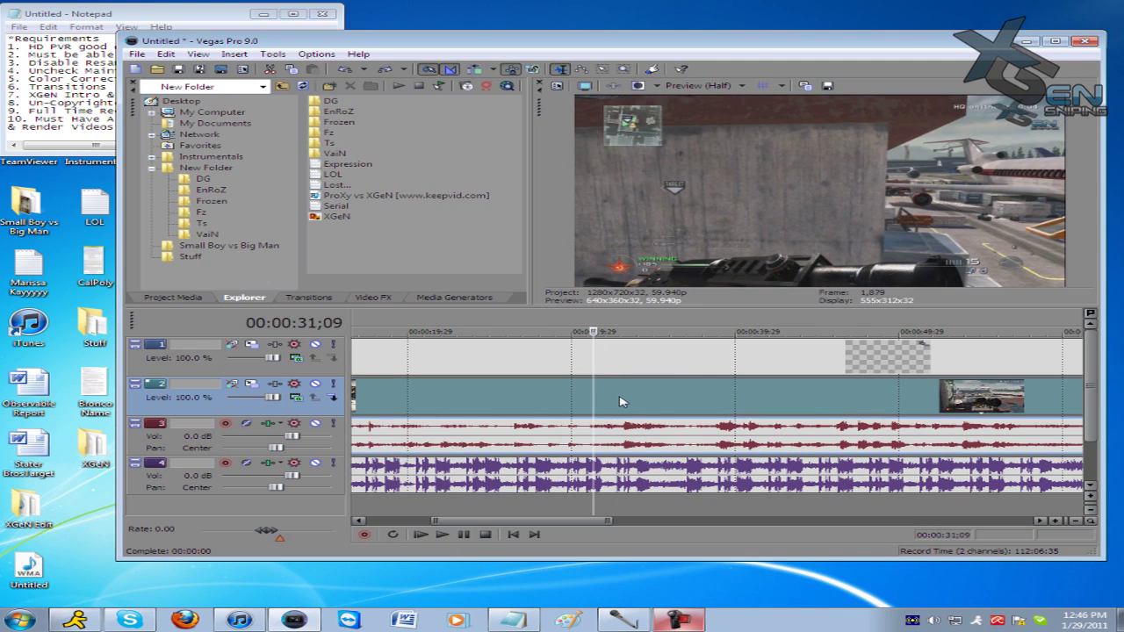
pyautogui.press('s')
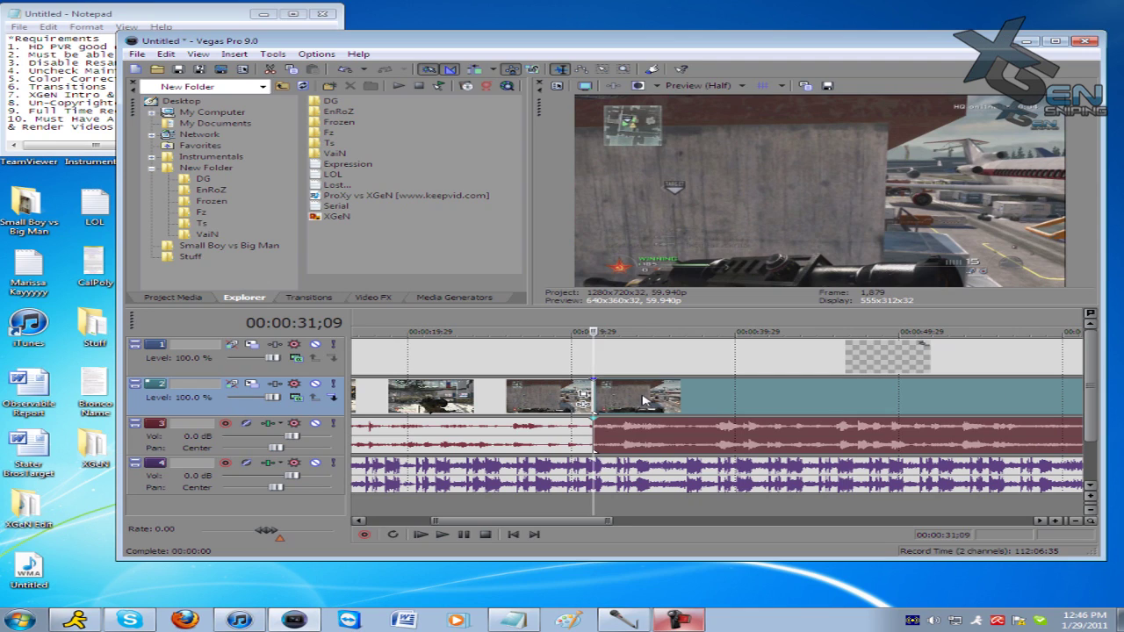
# Split again at 35;19 and delete the unwanted footage around the kill
pyautogui.click(640, 402)
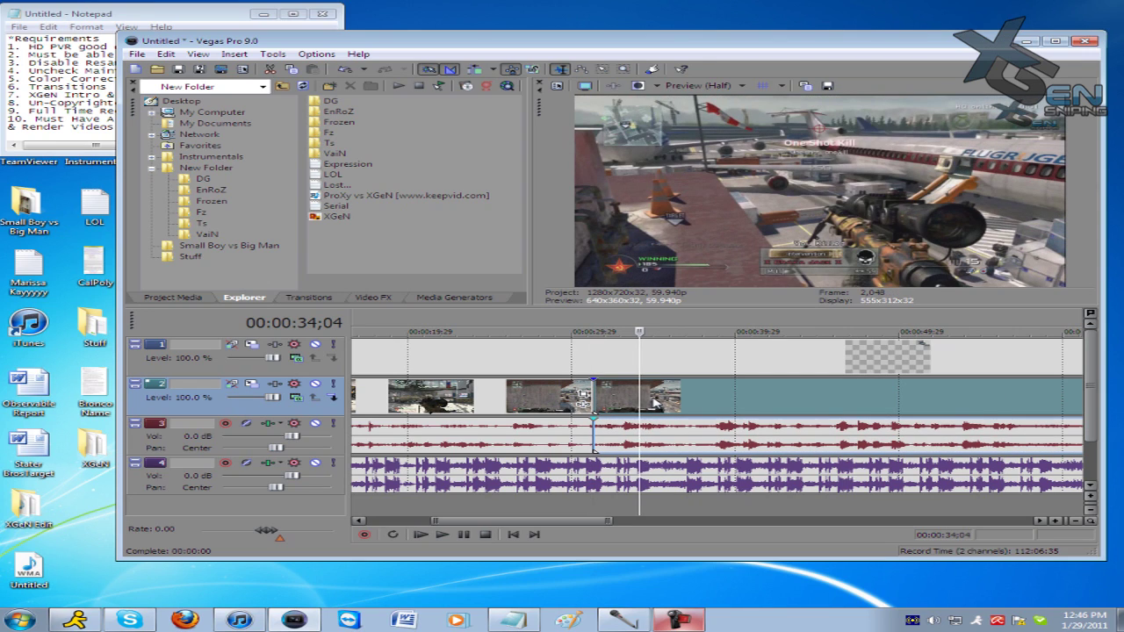
pyautogui.click(654, 402)
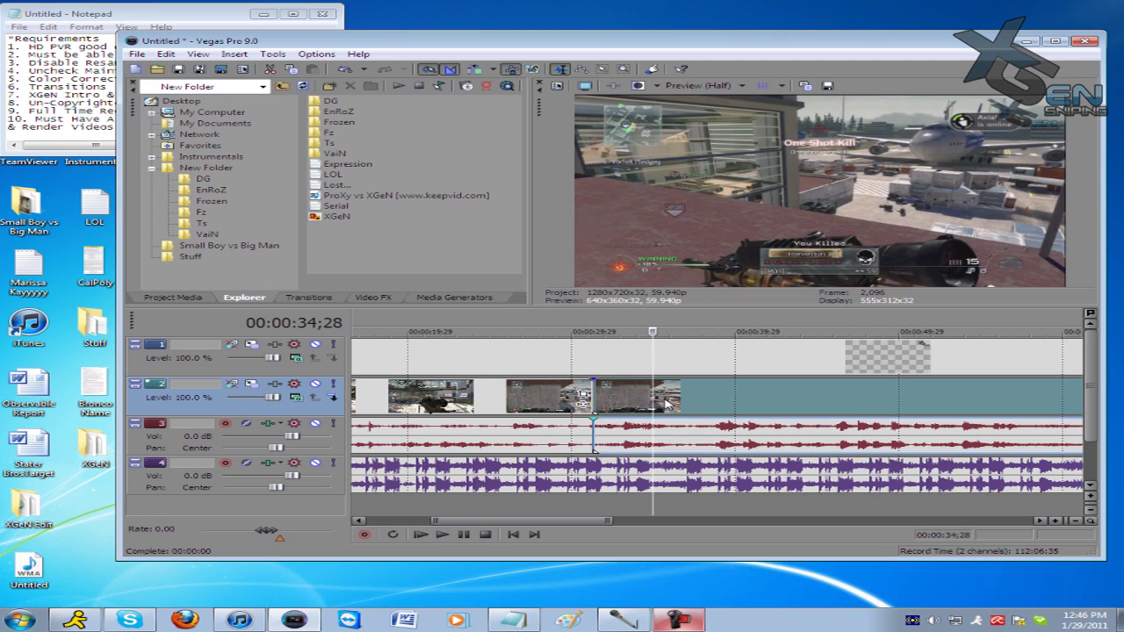
pyautogui.click(665, 401)
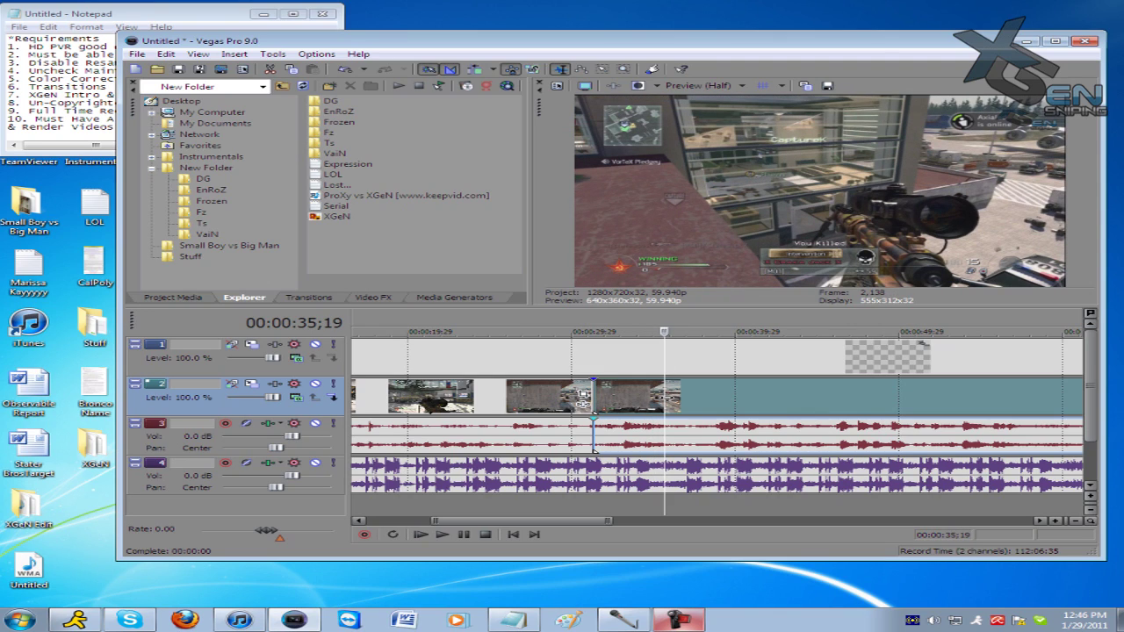
pyautogui.press('s')
pyautogui.press('Delete')
pyautogui.click(502, 404)
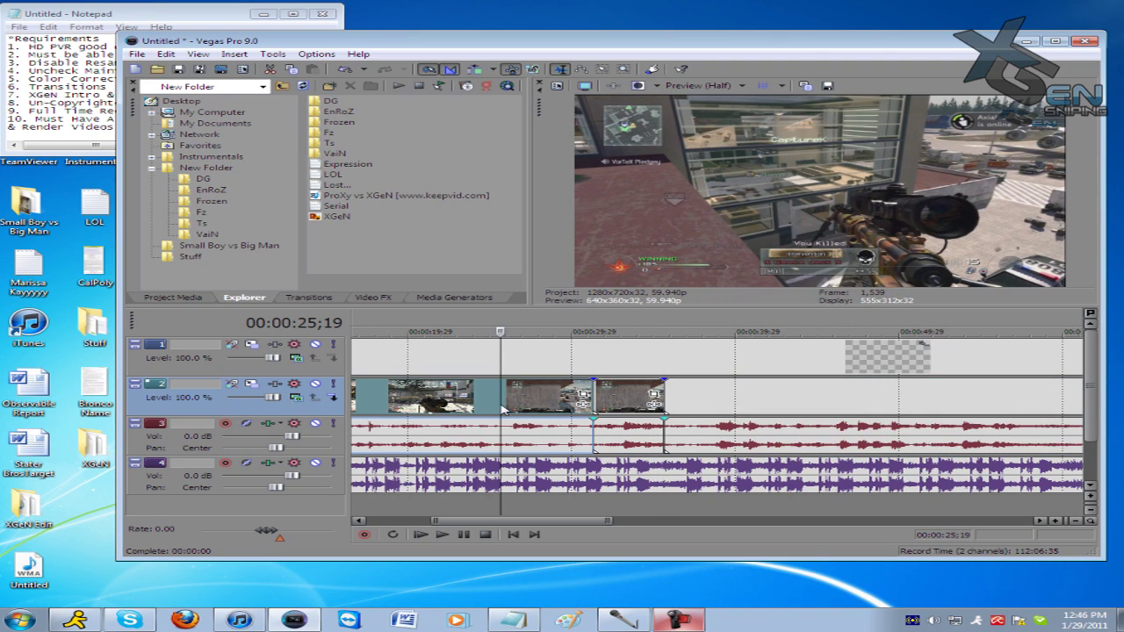
pyautogui.hotkey('ctrl', 'z')
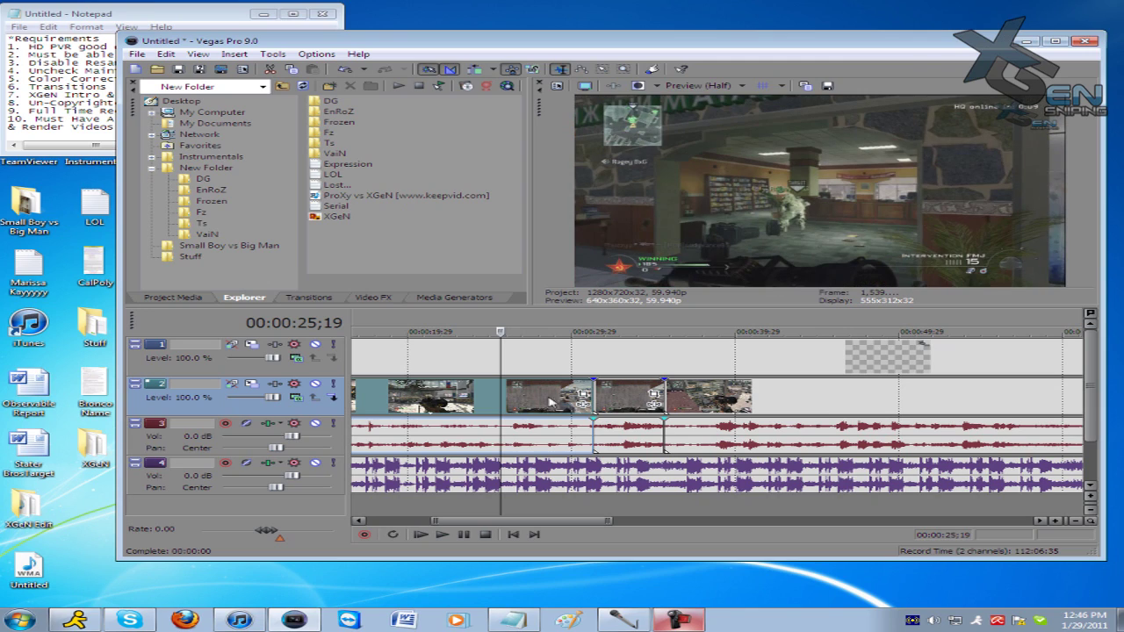
pyautogui.press('Delete')
# Slide the kept kill clip and the following long clip left to close the gaps
pyautogui.moveTo(639, 400); pyautogui.dragTo(430, 403)
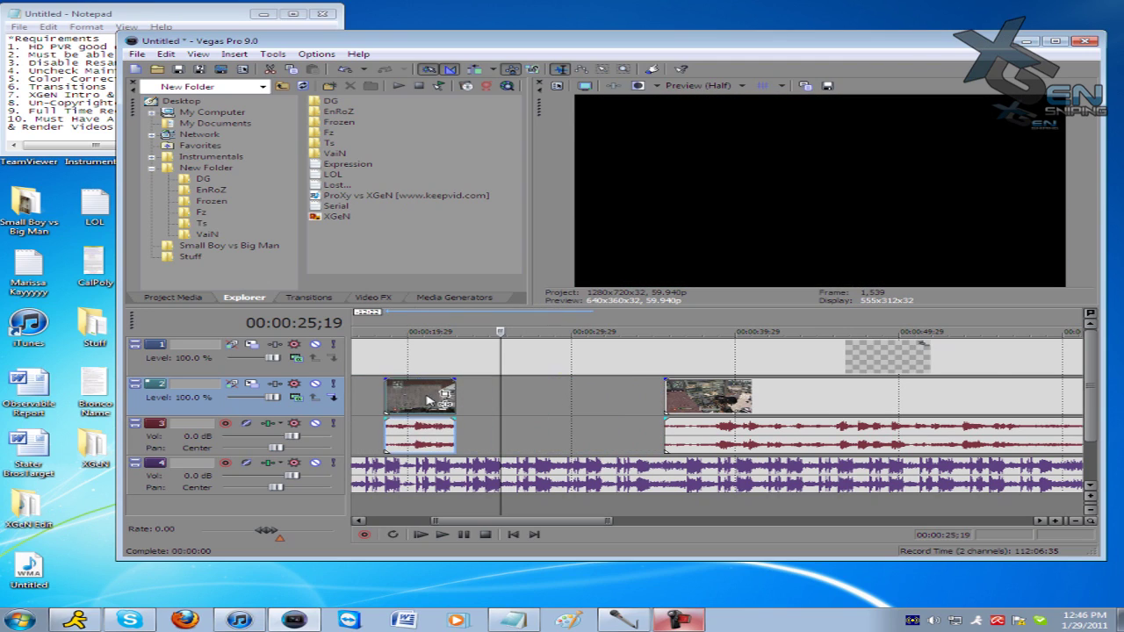
pyautogui.scroll(-2, 429, 403)
pyautogui.moveTo(611, 401); pyautogui.dragTo(522, 404)
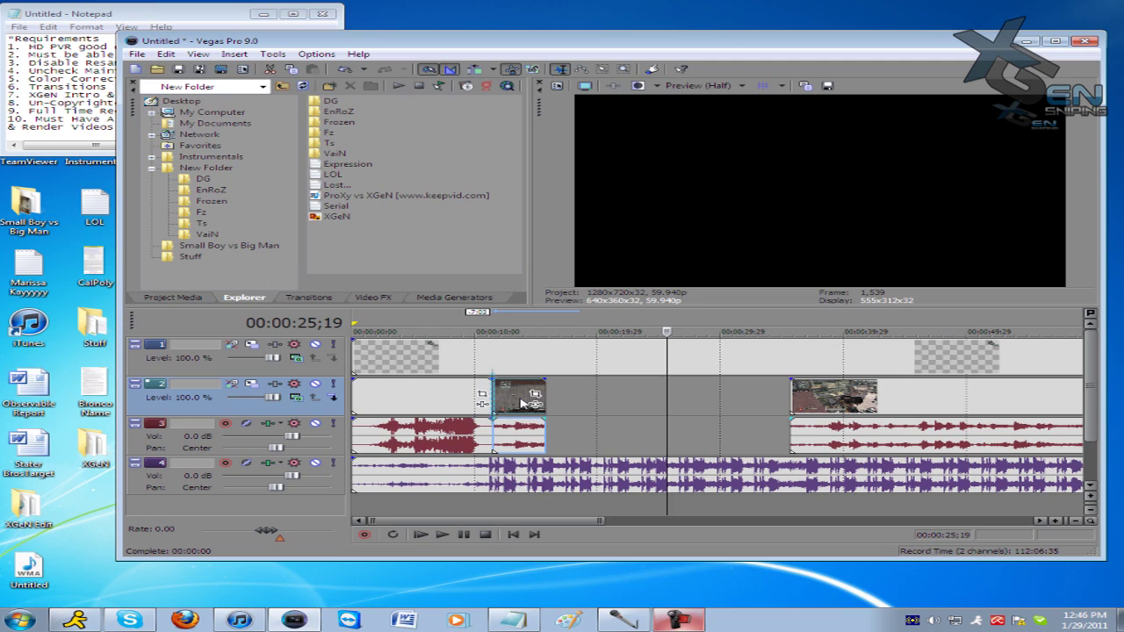
pyautogui.moveTo(808, 401)
pyautogui.mouseDown()
pyautogui.moveTo(581, 406)
pyautogui.moveTo(643, 406)
pyautogui.mouseUp()
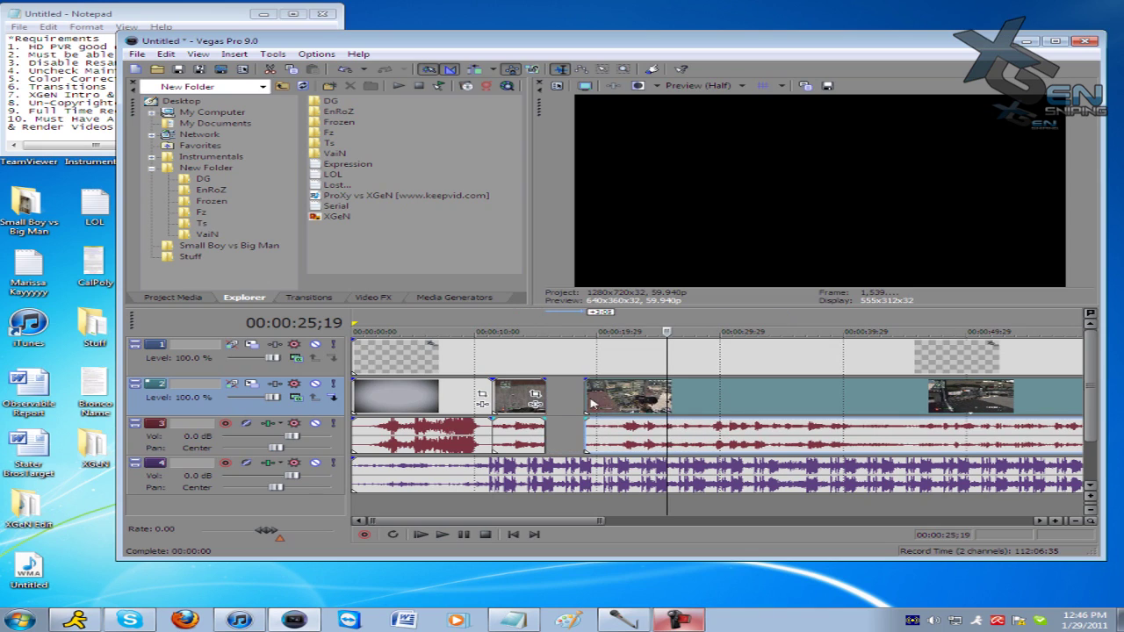
# Review the second gameplay clip from 15;03 through about 36;13
pyautogui.click(537, 331)
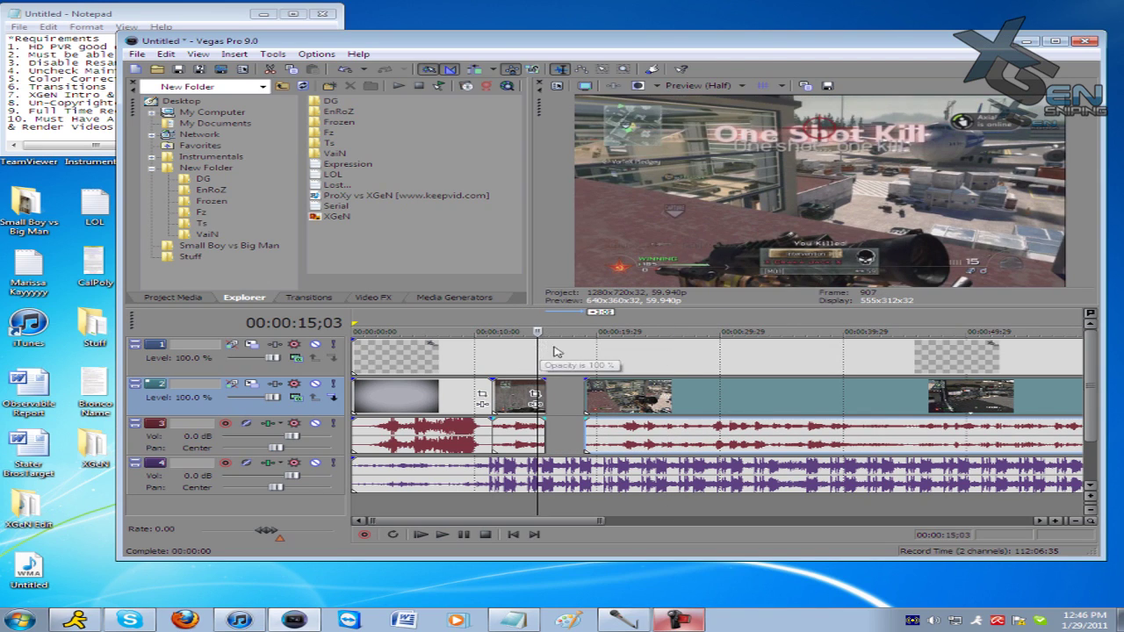
pyautogui.click(632, 401)
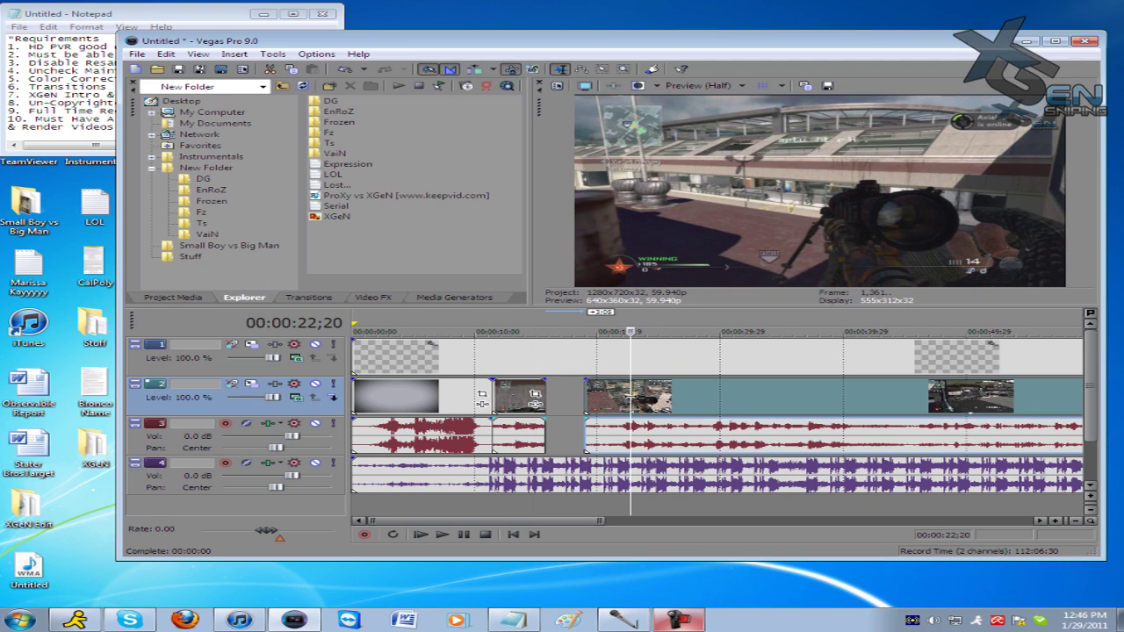
pyautogui.click(713, 400)
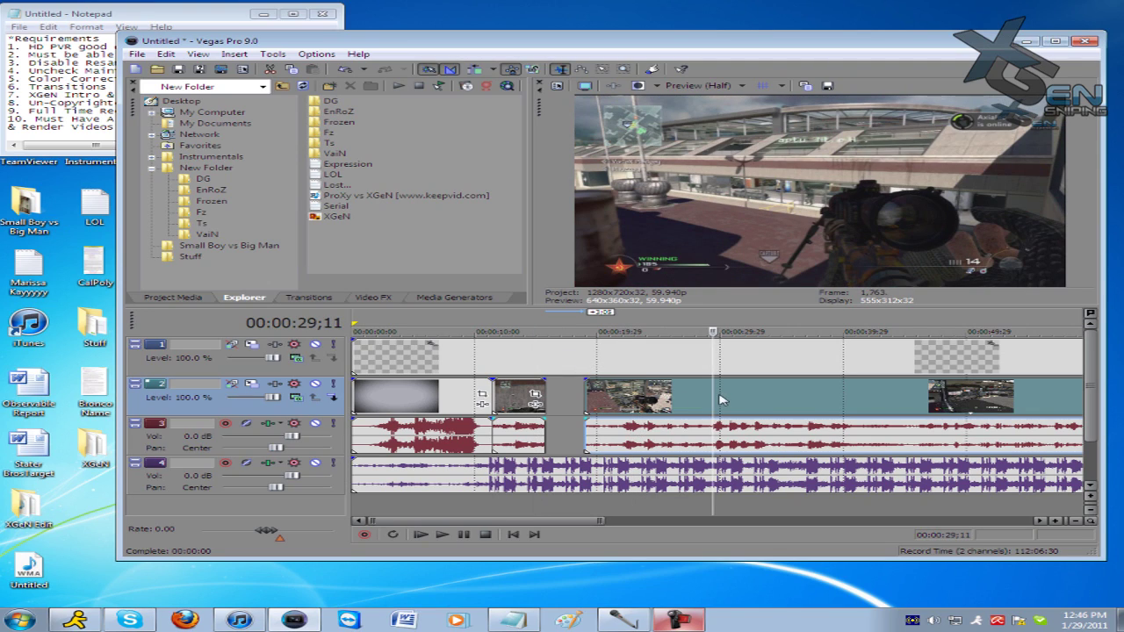
pyautogui.click(720, 401)
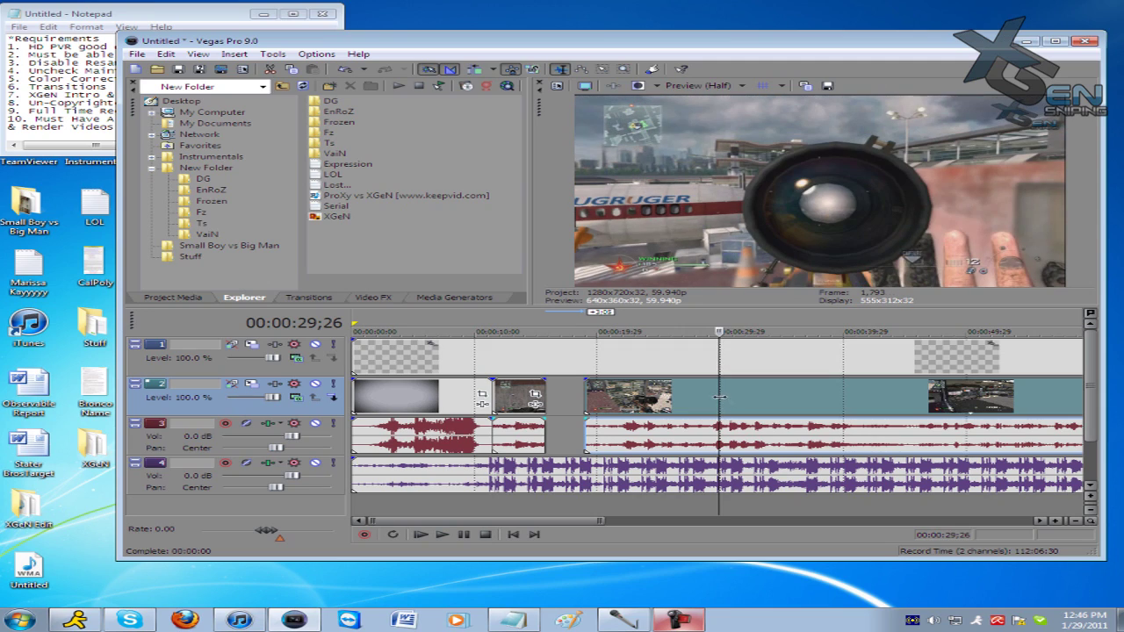
pyautogui.click(740, 402)
pyautogui.click(761, 405)
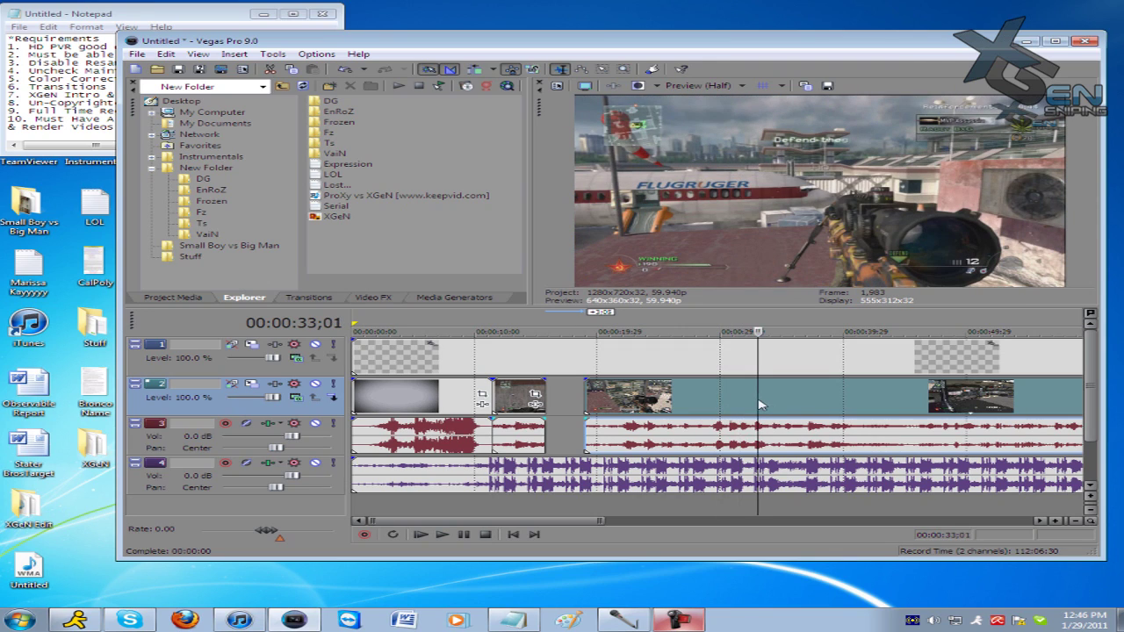
pyautogui.click(812, 405)
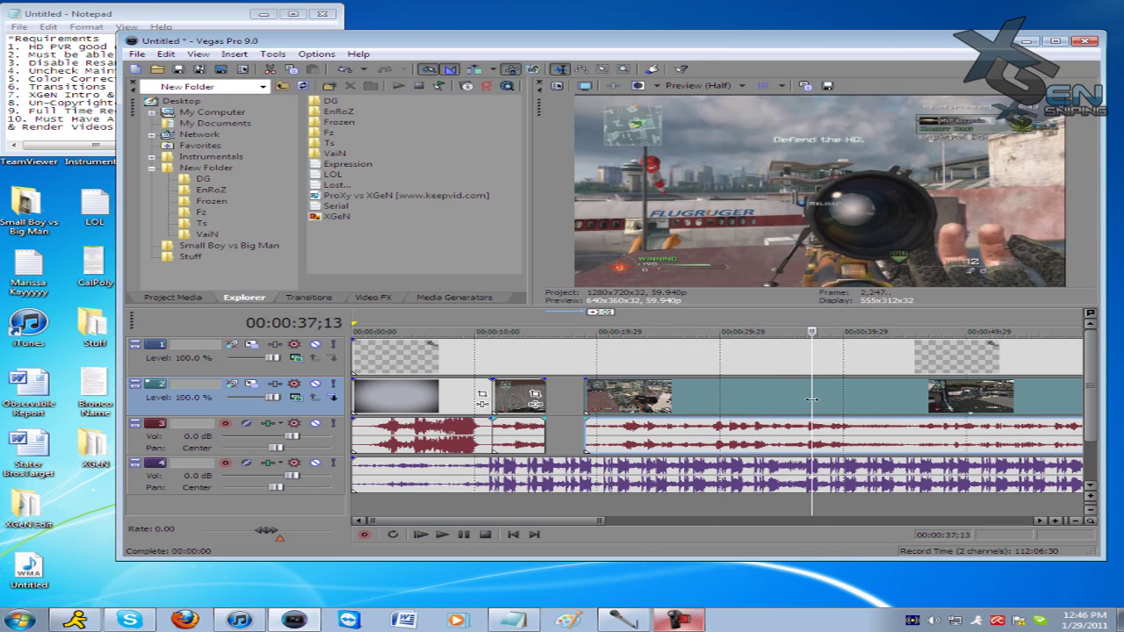
pyautogui.click(799, 406)
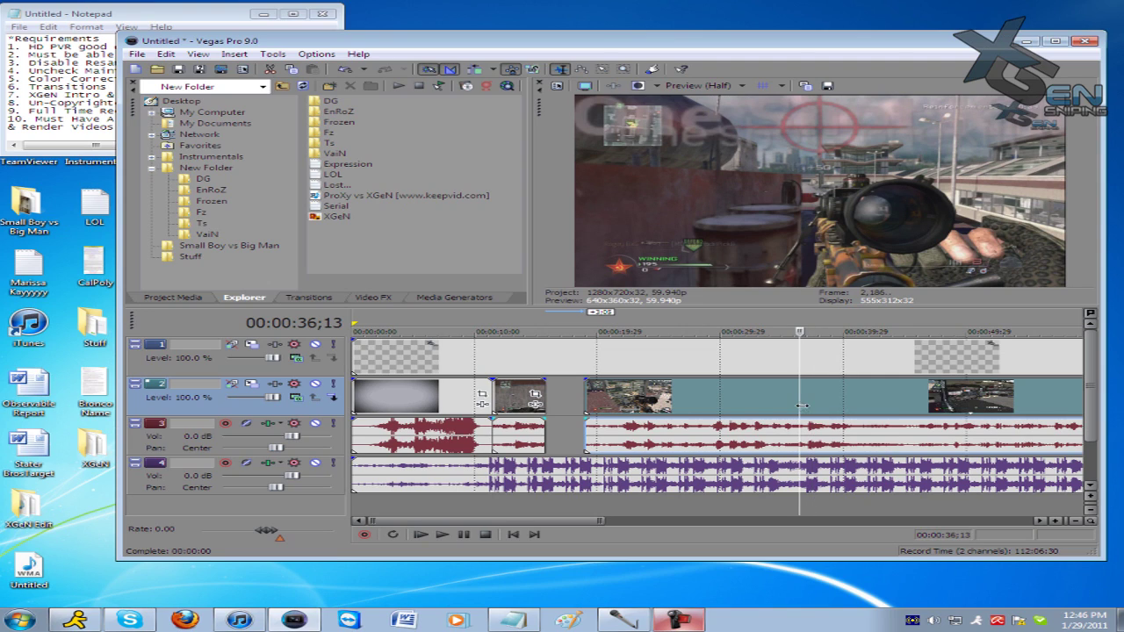
# Split the clip at 36;06 after checking the 37-second area
pyautogui.click(812, 403)
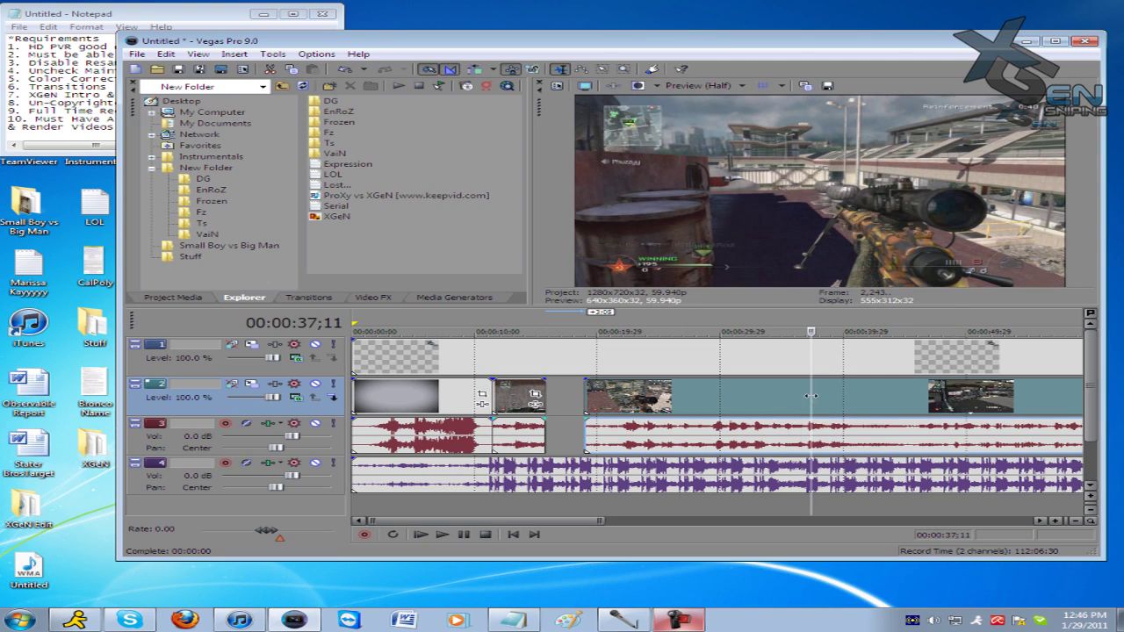
pyautogui.click(804, 404)
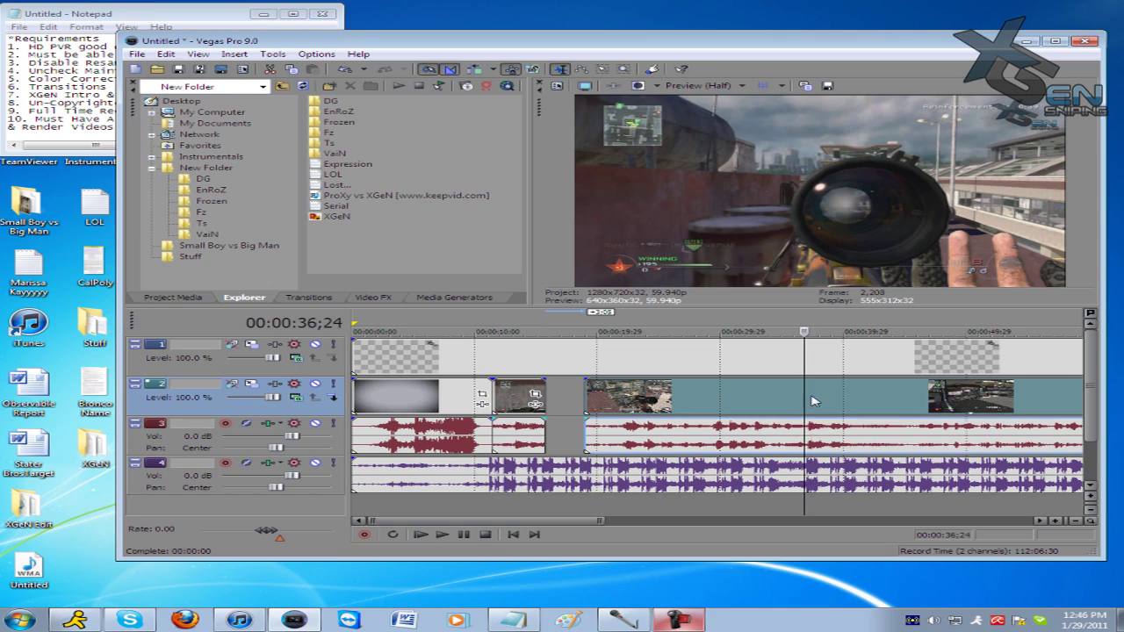
pyautogui.click(813, 401)
pyautogui.click(816, 397)
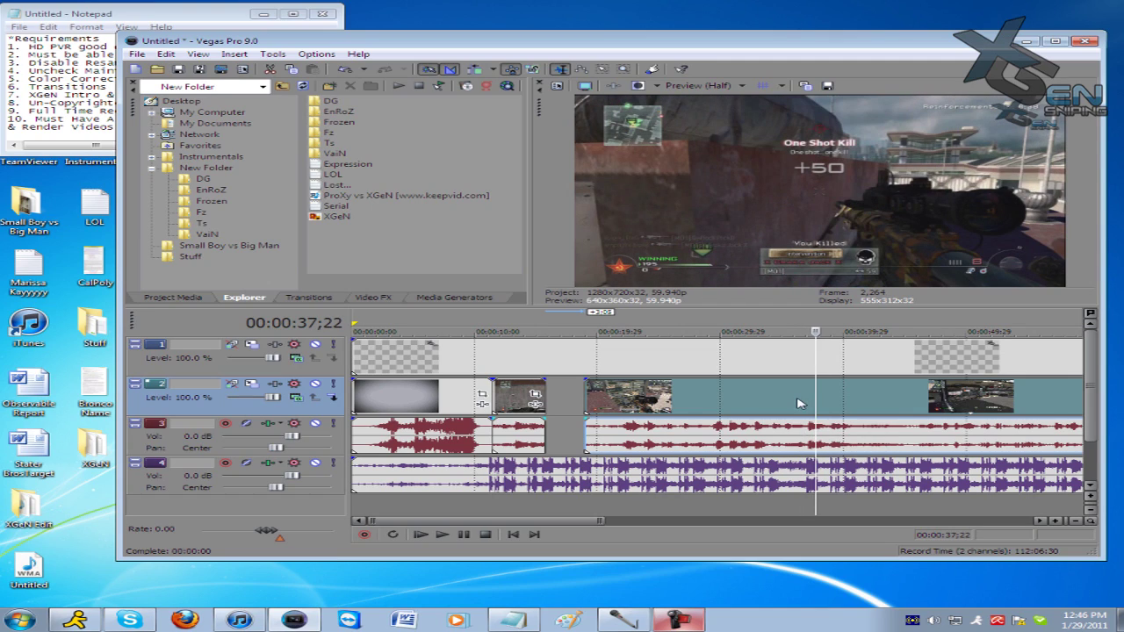
pyautogui.click(796, 402)
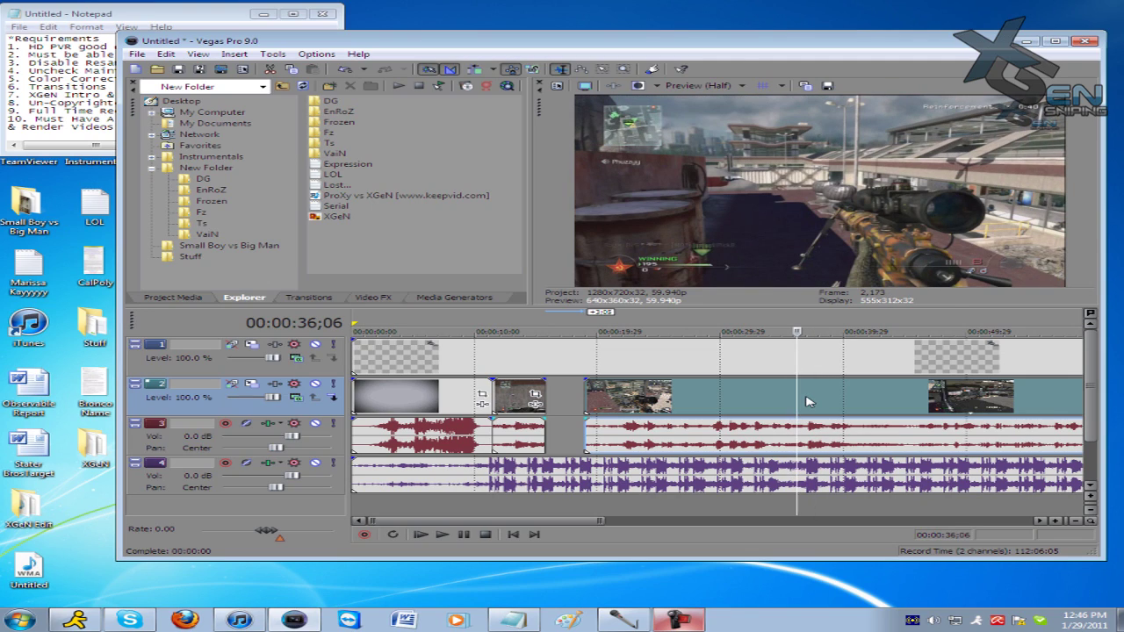
pyautogui.press('s')
# Split again at 39;07, delete the middle piece, and restore the footage after it
pyautogui.click(818, 398)
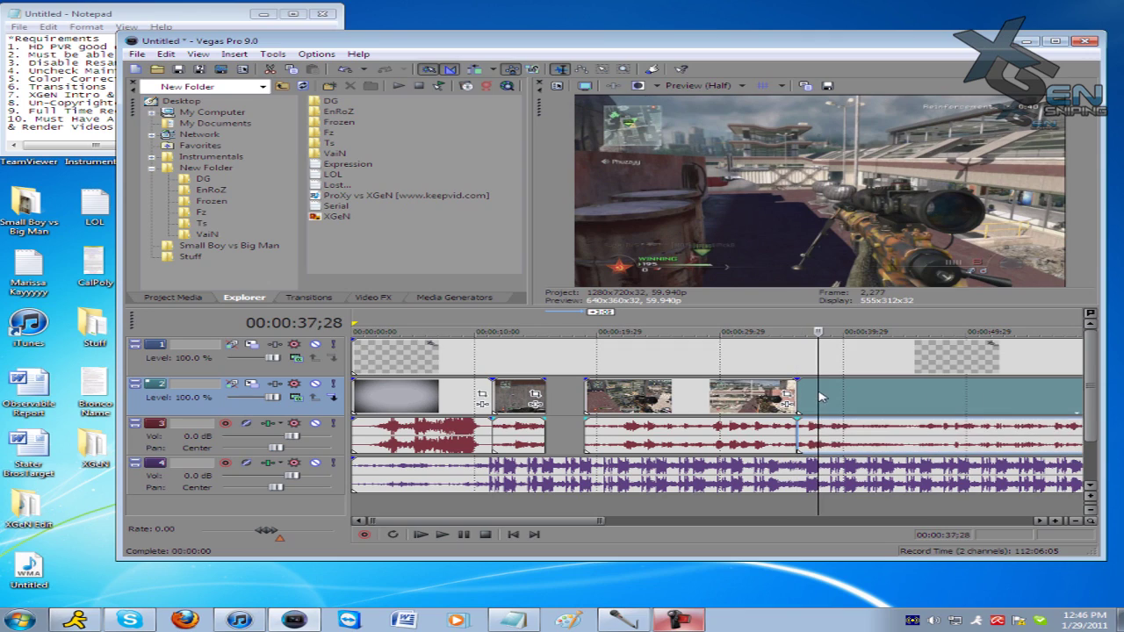
pyautogui.click(828, 398)
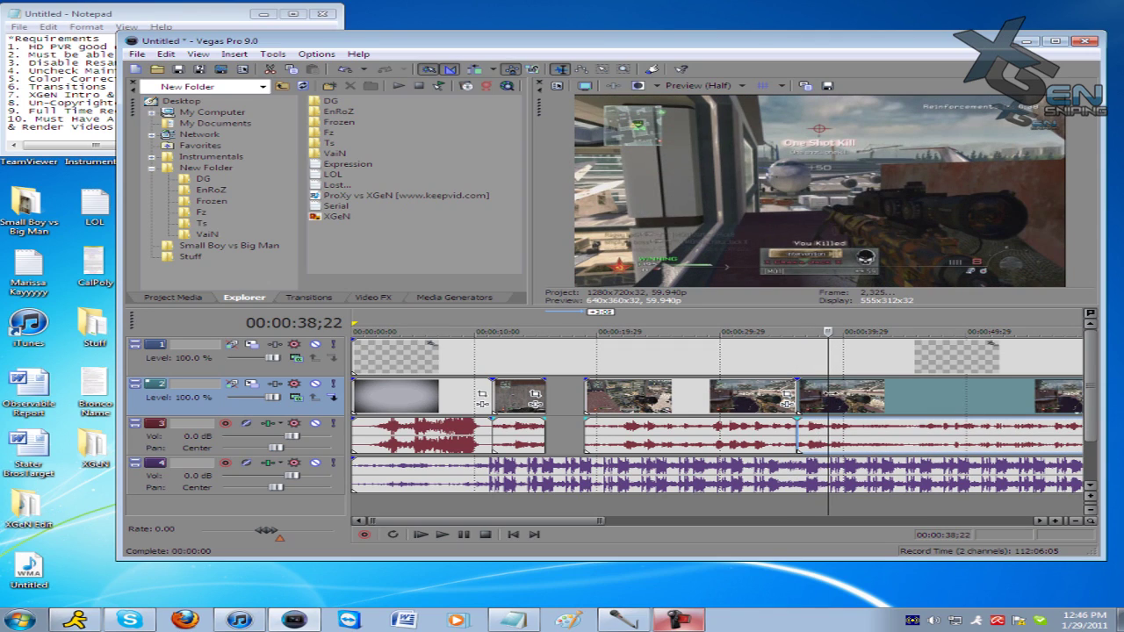
pyautogui.click(835, 403)
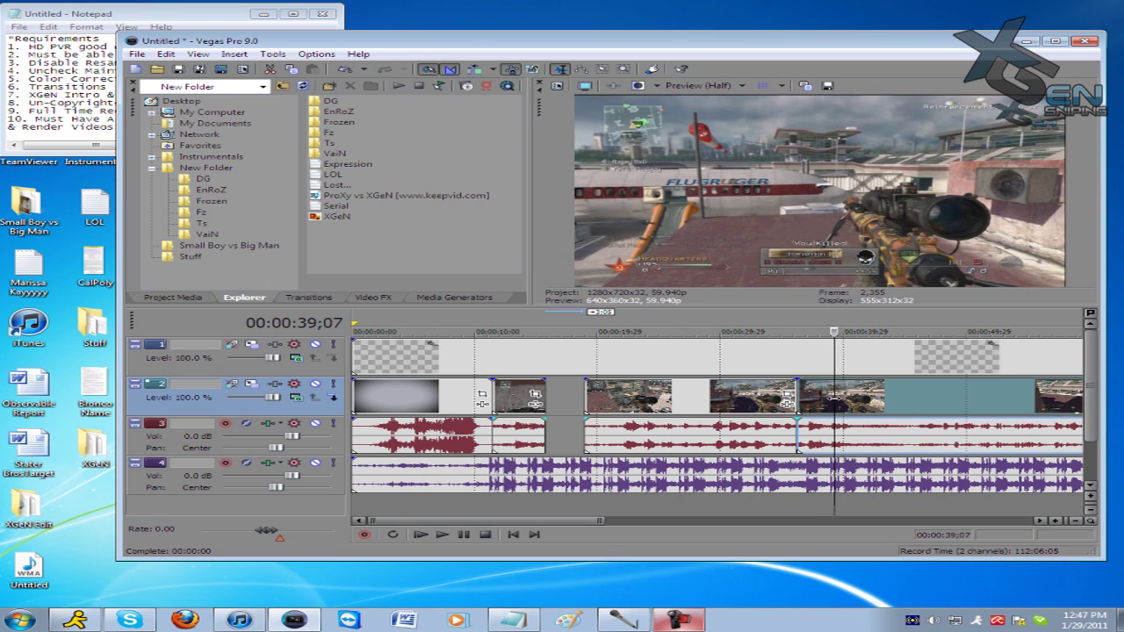
pyautogui.press('s')
pyautogui.press('Delete')
pyautogui.click(728, 400)
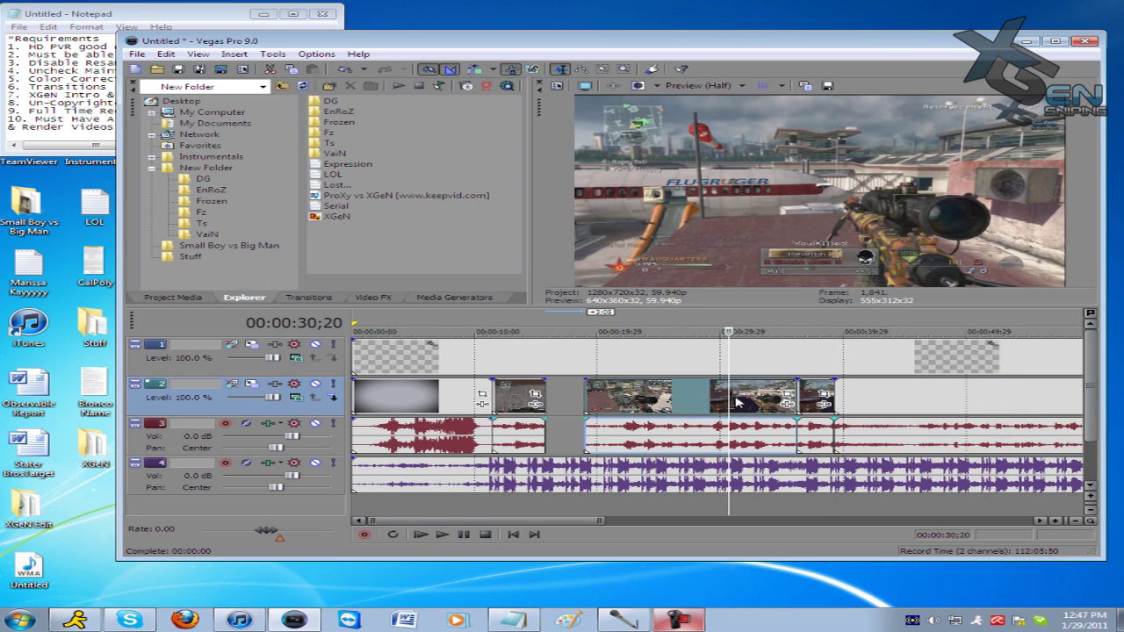
pyautogui.hotkey('ctrl', 'z')
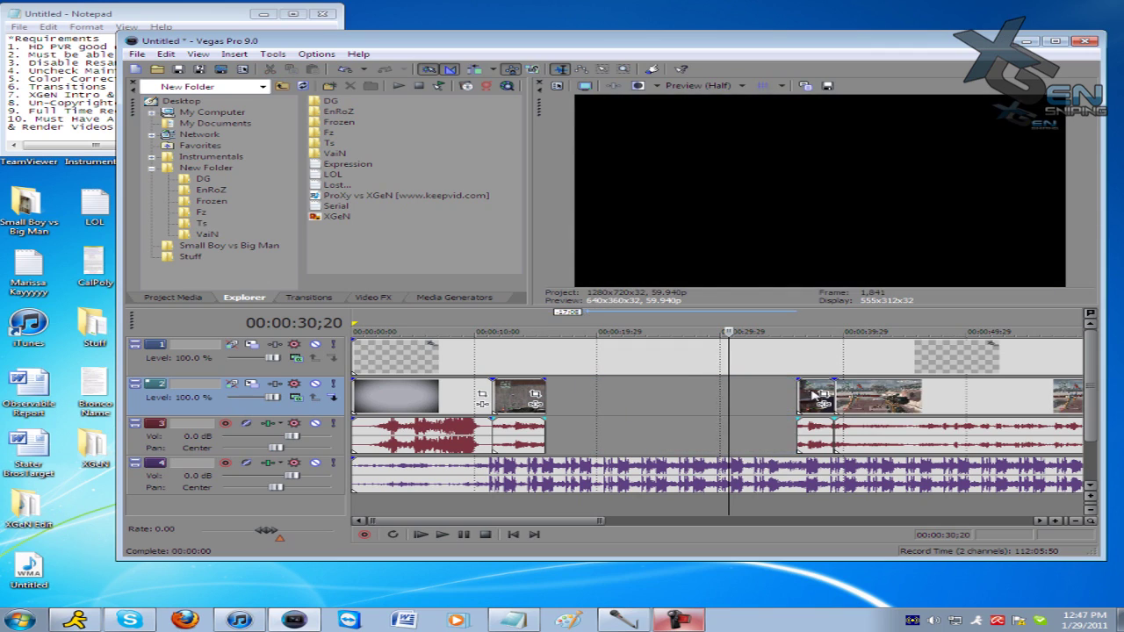
# Slide the remaining kill clip left over the earlier one to form a crossfade
pyautogui.moveTo(545, 400); pyautogui.dragTo(569, 405)
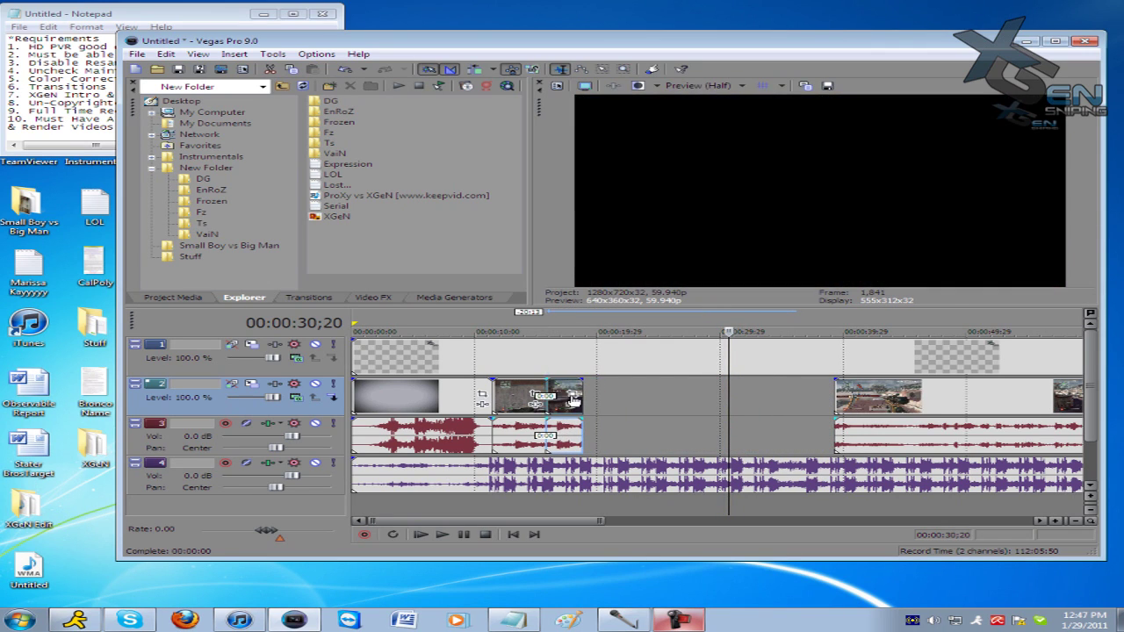
pyautogui.scroll(2, 575, 401)
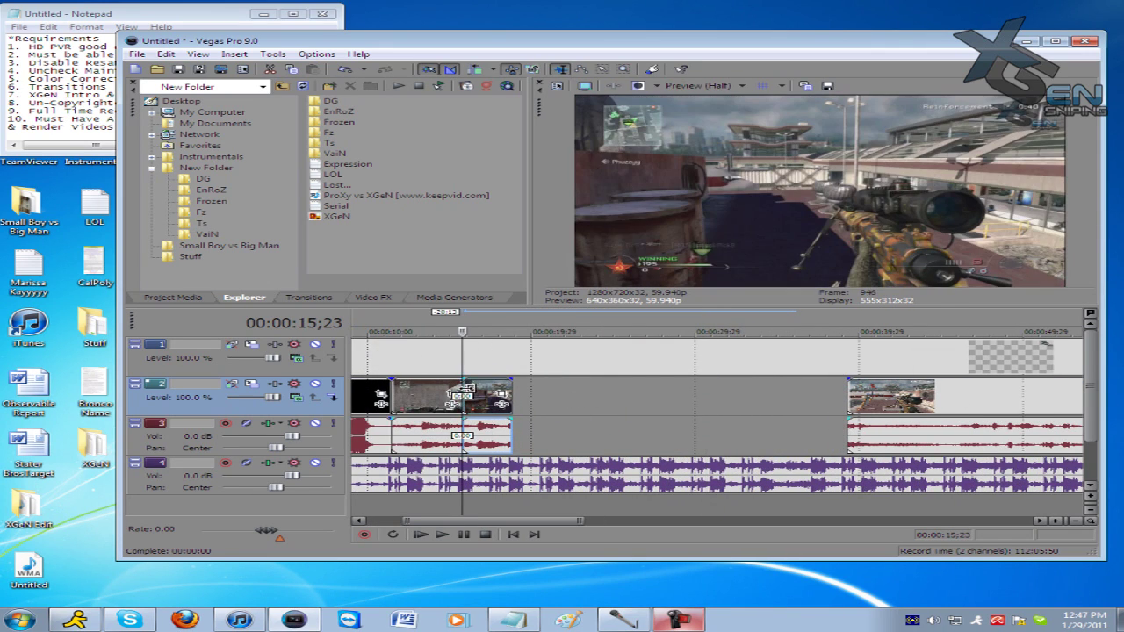
pyautogui.scroll(3, 584, 419)
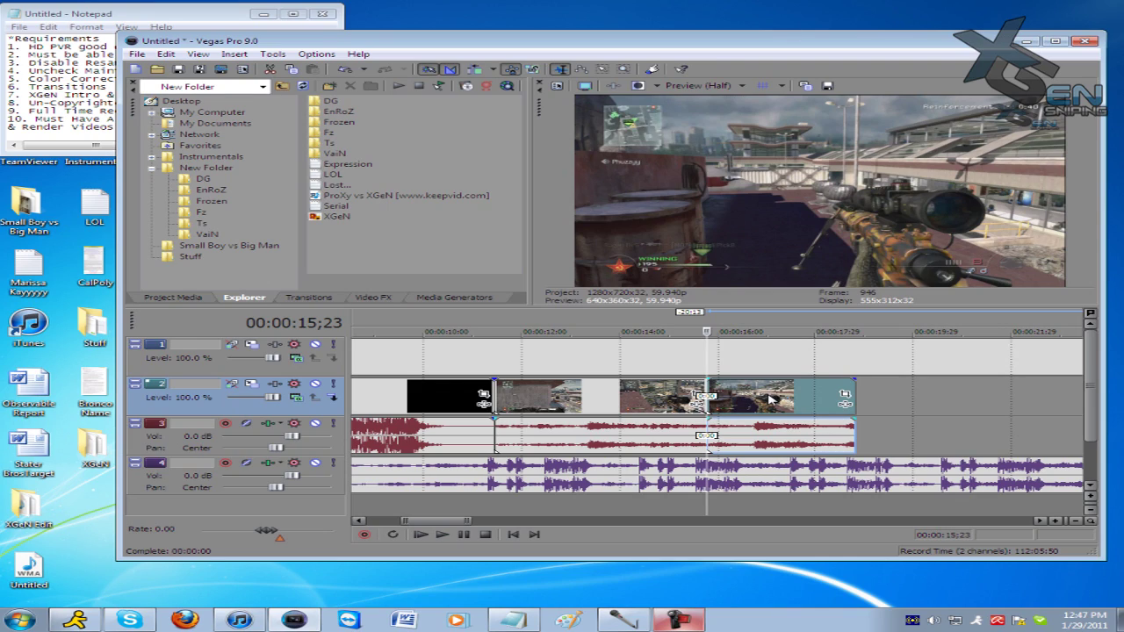
pyautogui.moveTo(773, 398); pyautogui.dragTo(736, 405)
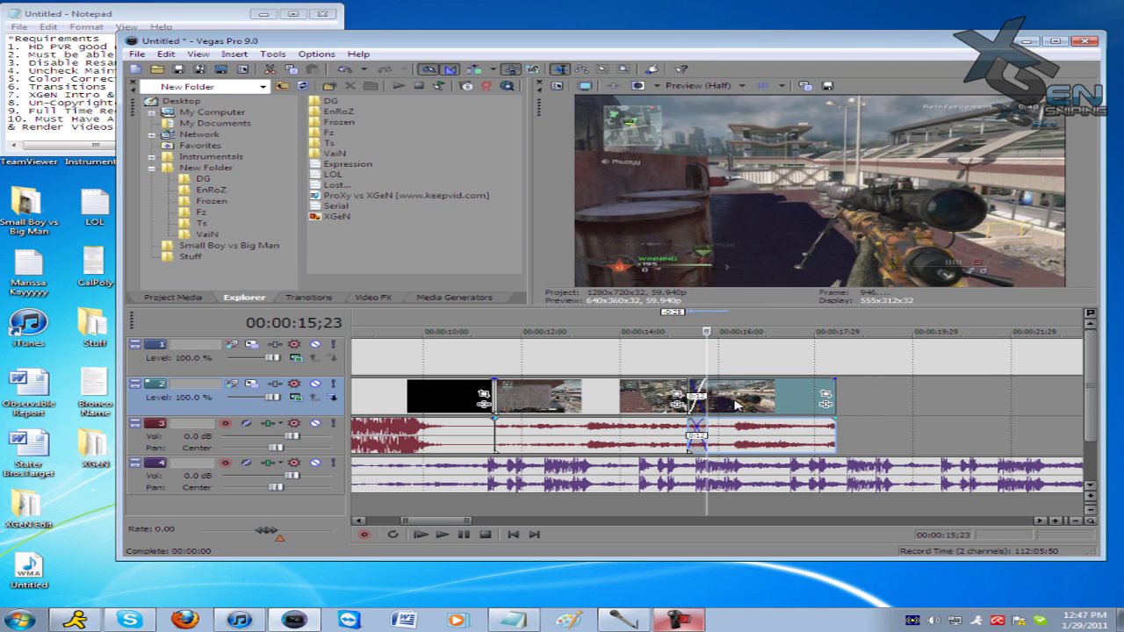
# Scrub frame by frame through the crossfade between 15;16 and 15;23
pyautogui.moveTo(684, 329)
pyautogui.mouseDown()
pyautogui.moveTo(671, 328)
pyautogui.moveTo(687, 329)
pyautogui.mouseUp()
pyautogui.click(697, 327)
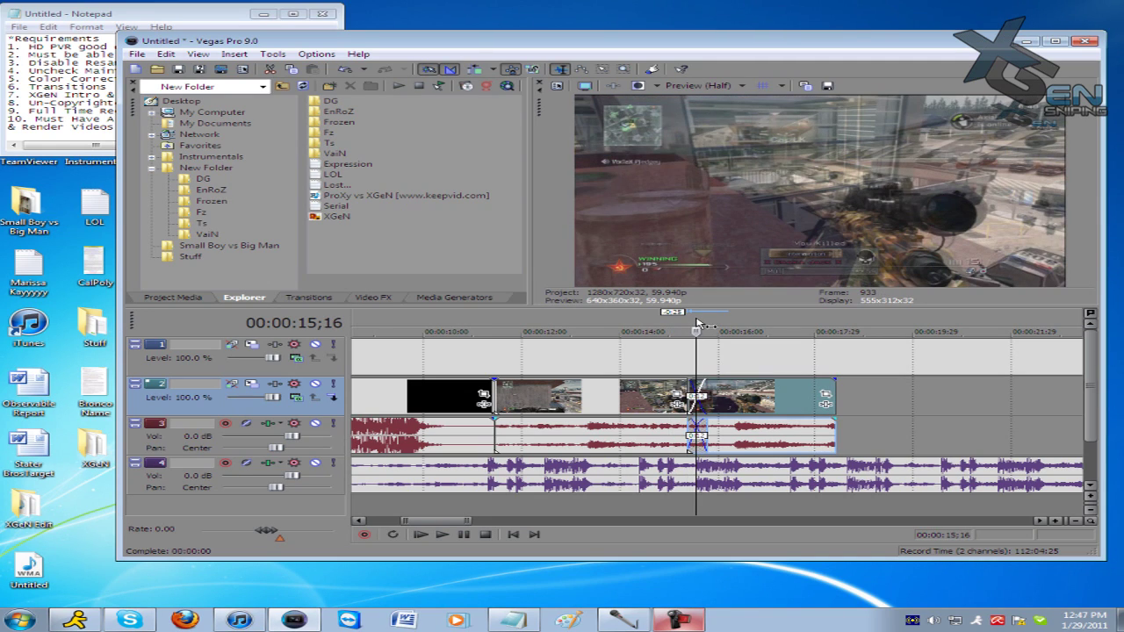
pyautogui.click(707, 327)
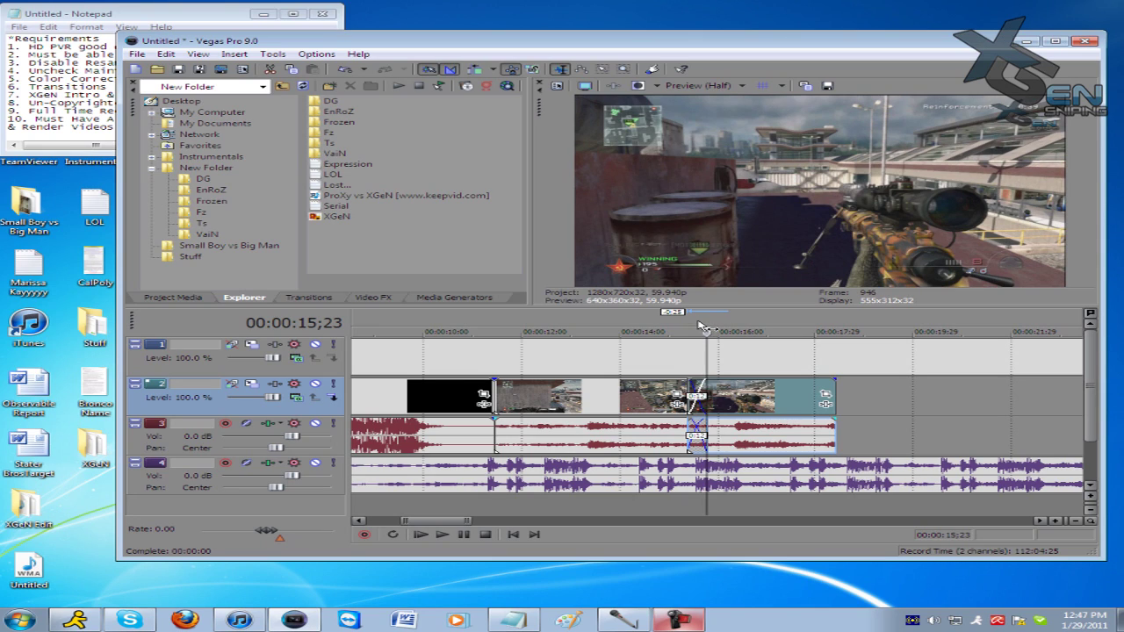
pyautogui.click(698, 328)
pyautogui.press('Right')
pyautogui.press('Right')
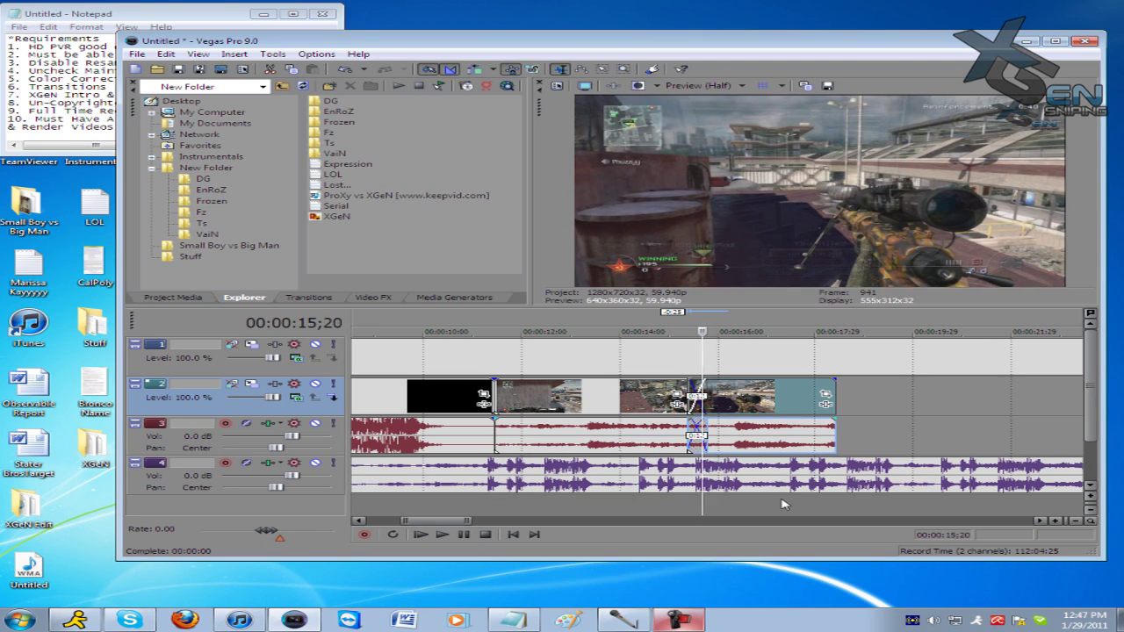
pyautogui.press('Right')
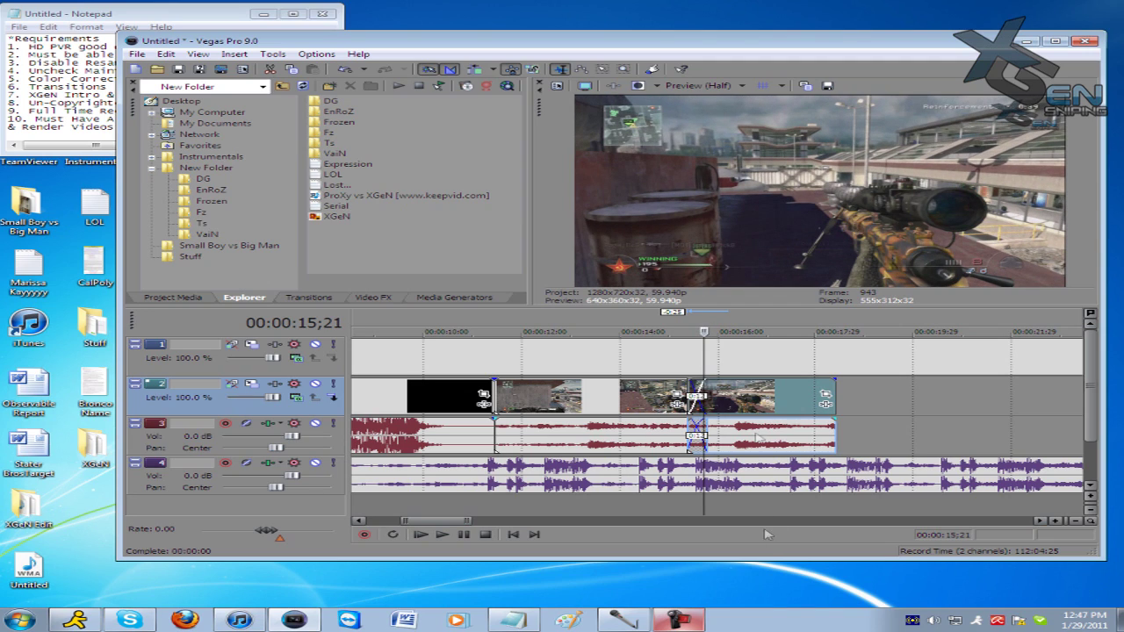
pyautogui.click(837, 395)
pyautogui.scroll(-3, 851, 396)
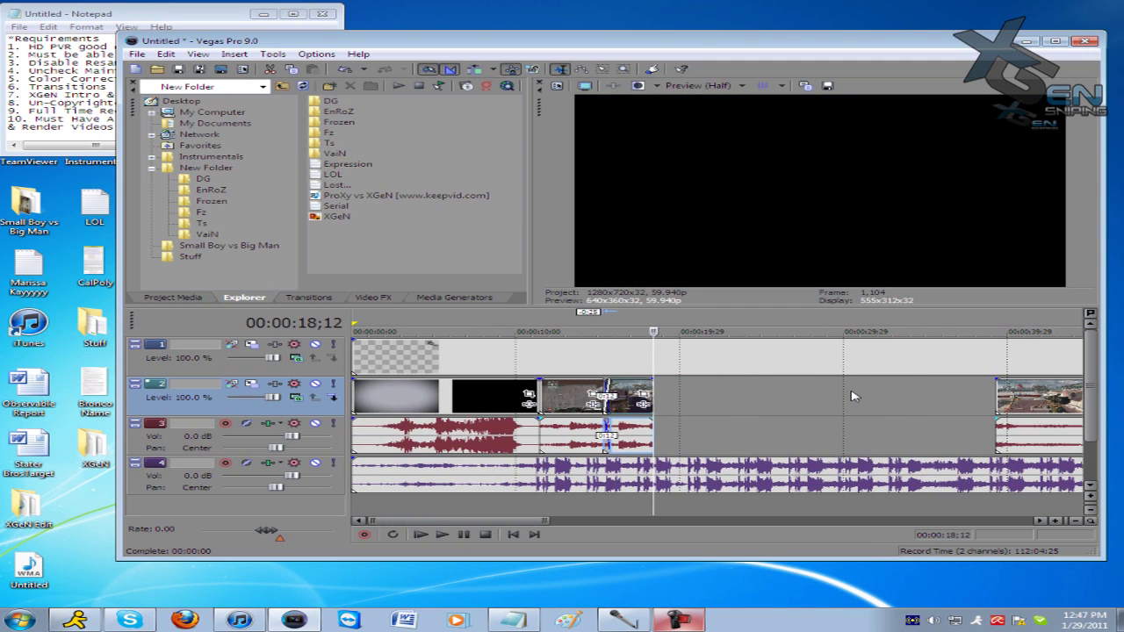
# Drag the later clips on tracks 2 and 3 left, then preview at 39;05, 45;24 and 57;10
pyautogui.scroll(-1, 851, 396)
pyautogui.scroll(-2, 851, 396)
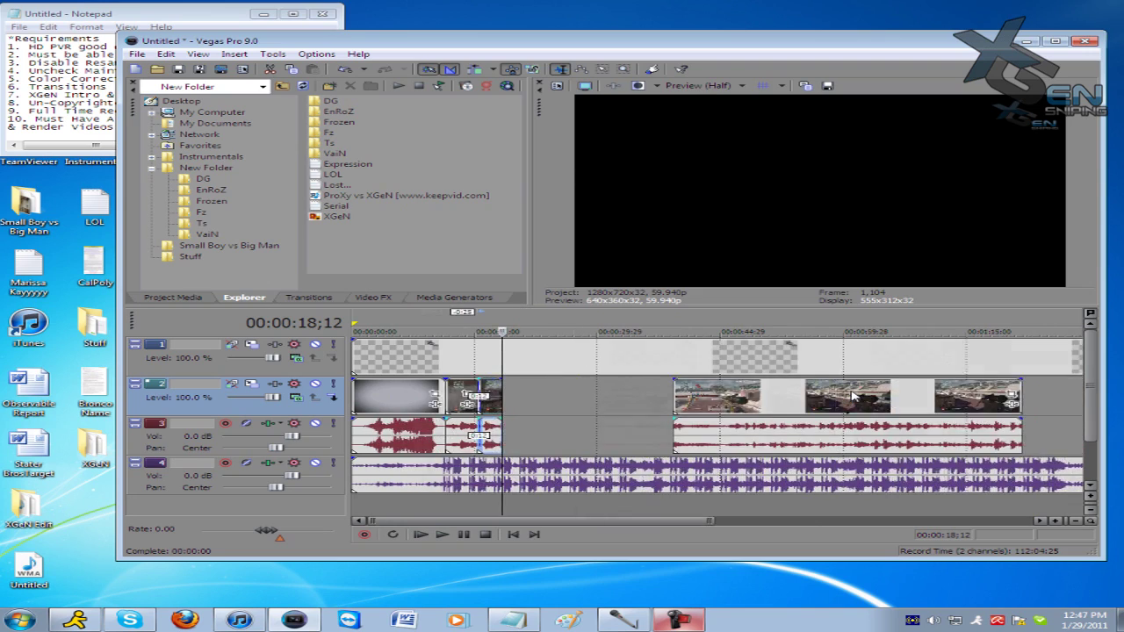
pyautogui.moveTo(757, 410); pyautogui.dragTo(711, 414)
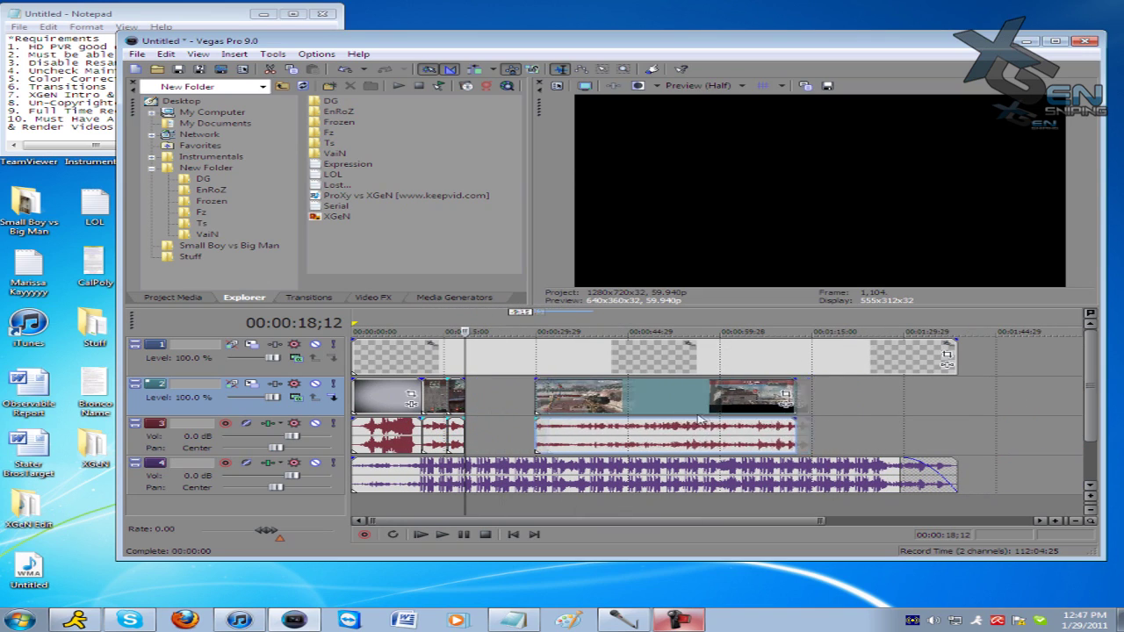
pyautogui.click(598, 400)
pyautogui.click(634, 404)
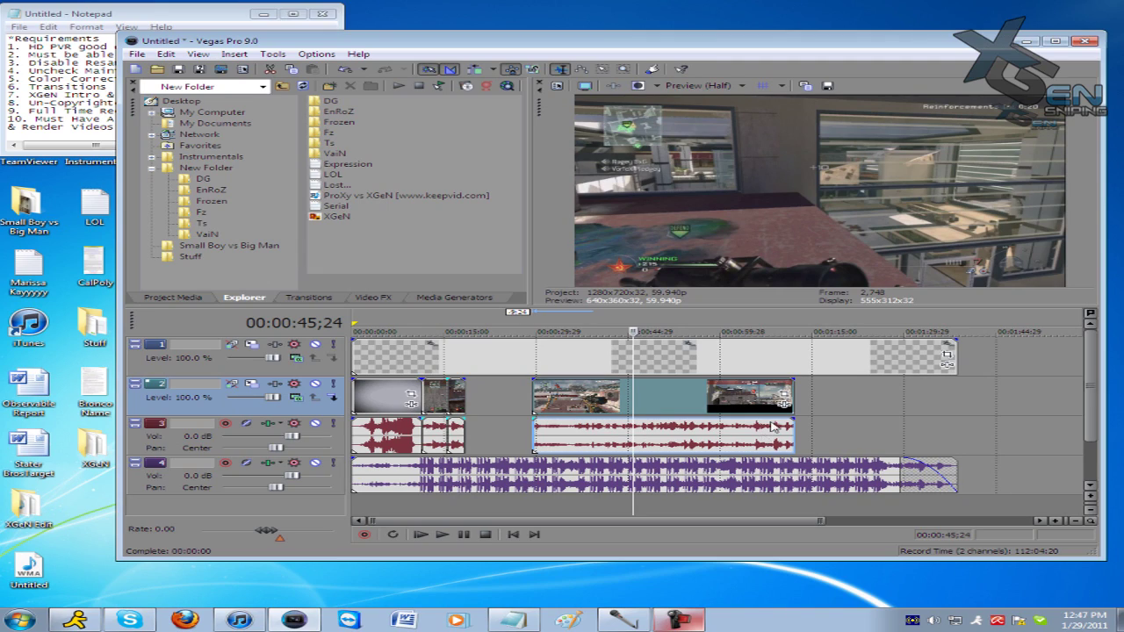
pyautogui.click(705, 397)
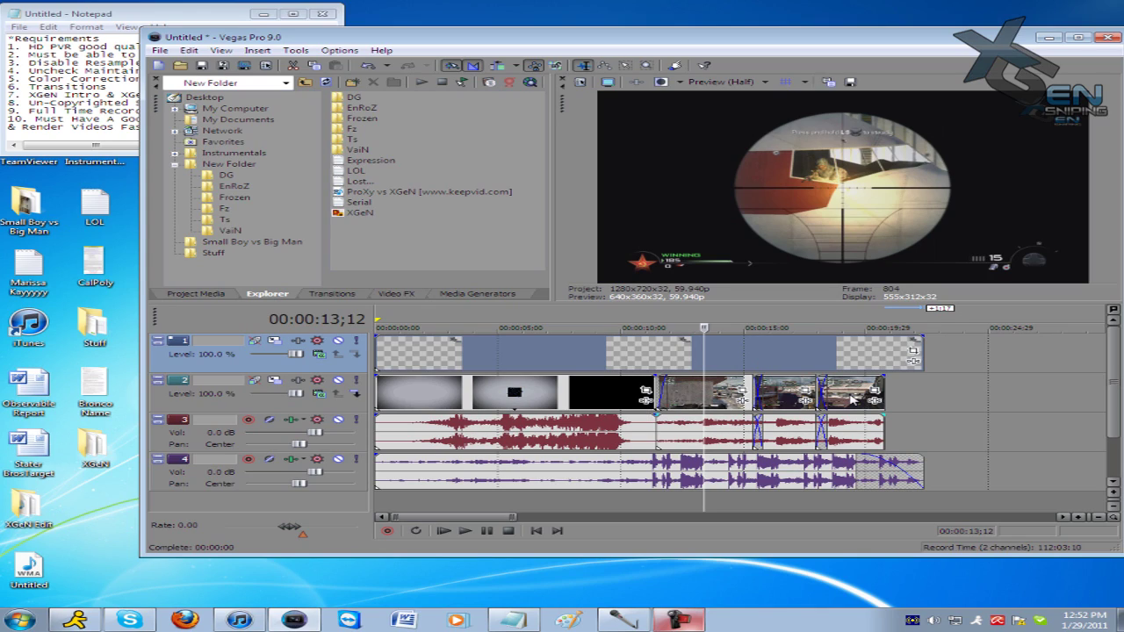
pyautogui.click(850, 400)
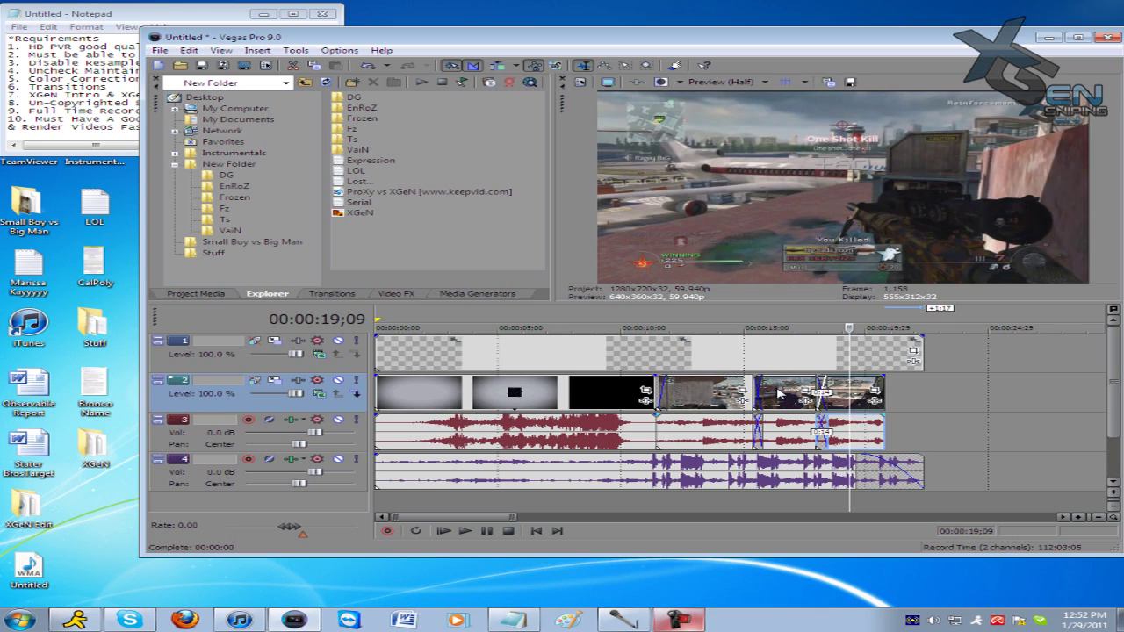
pyautogui.click(789, 399)
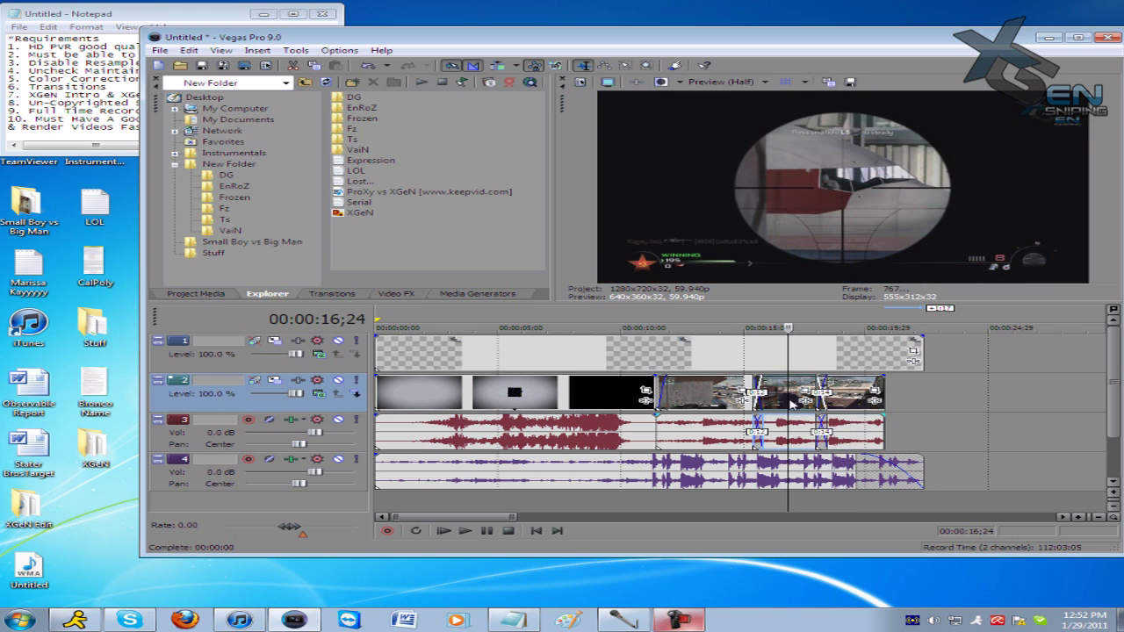
pyautogui.click(849, 400)
pyautogui.press('space')
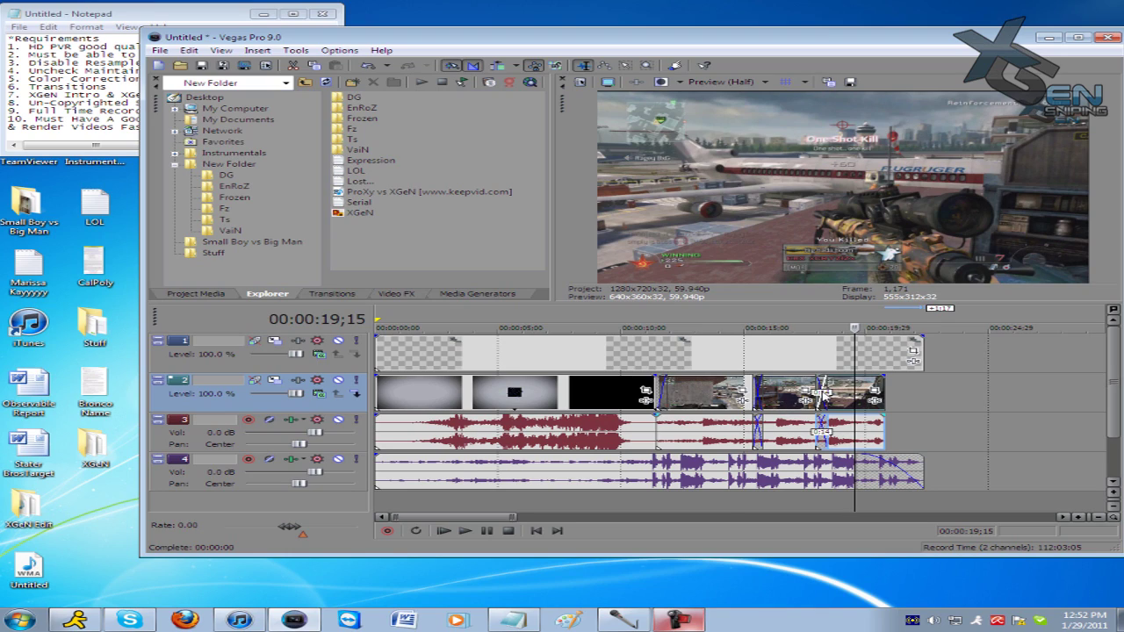
pyautogui.scroll(2, 824, 397)
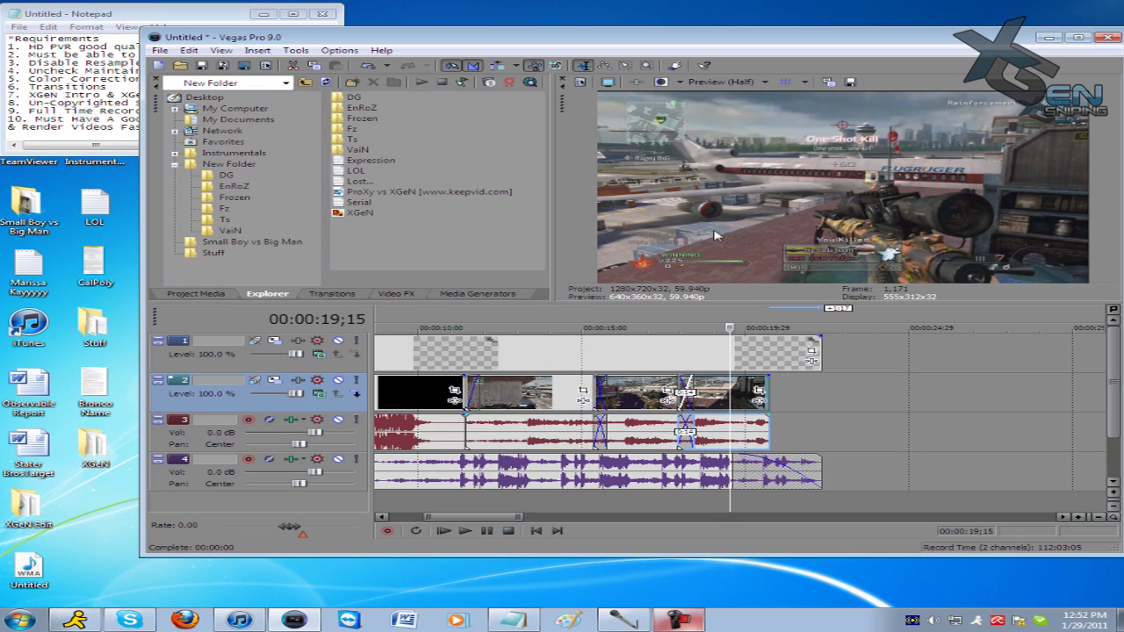
# Crop the final kill clip's top edge slightly (height 715, Y center 362.5) in Pan/Crop
pyautogui.click(760, 392)
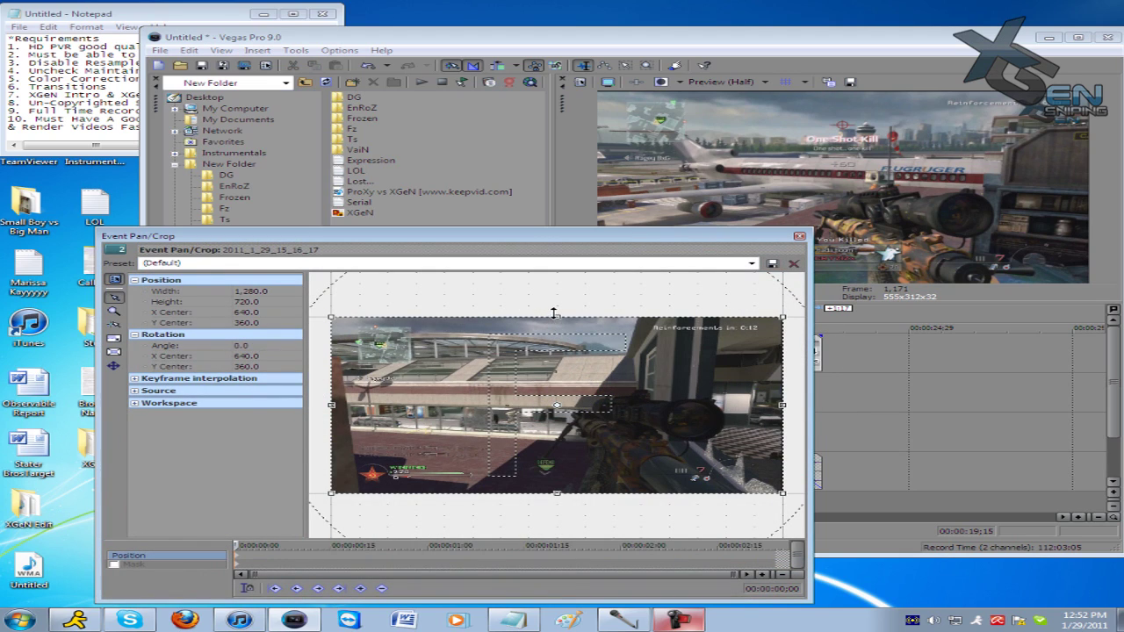
pyautogui.moveTo(554, 313); pyautogui.dragTo(557, 314)
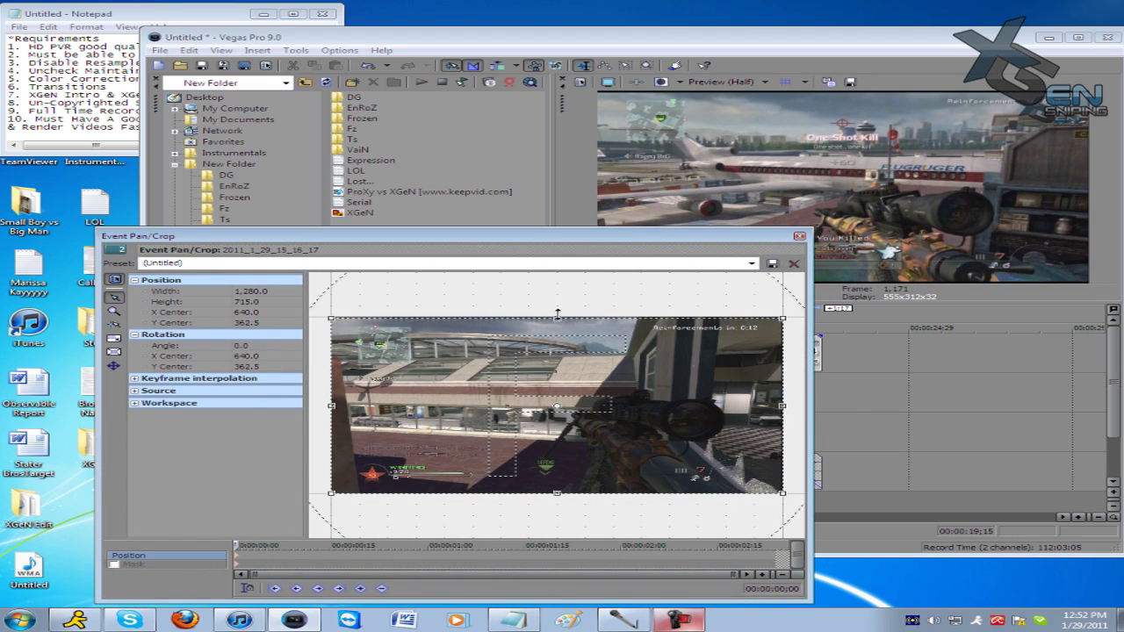
pyautogui.click(800, 237)
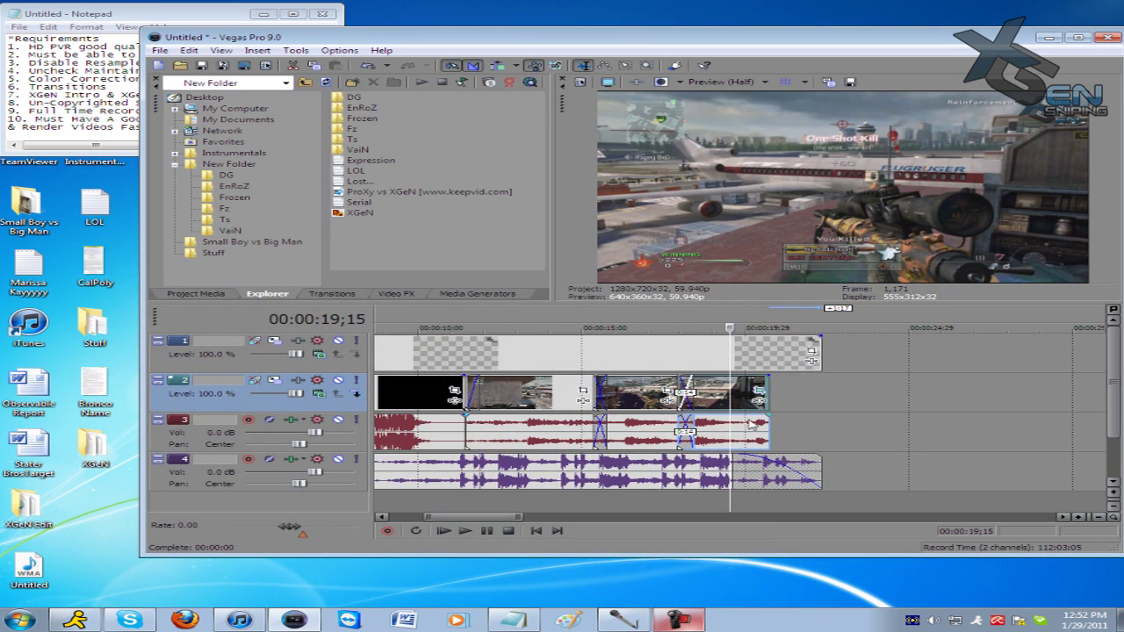
# Turn off Maintain Aspect Ratio and set Disable Resample on the first track-2 clip
pyautogui.rightClick(721, 395)
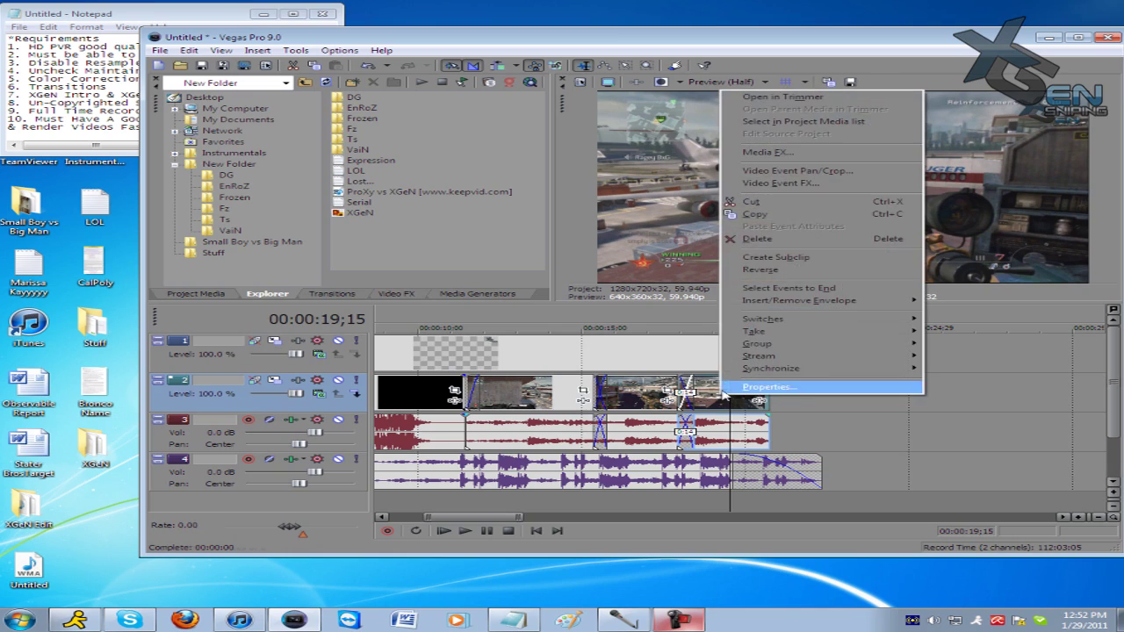
pyautogui.moveTo(843, 324)
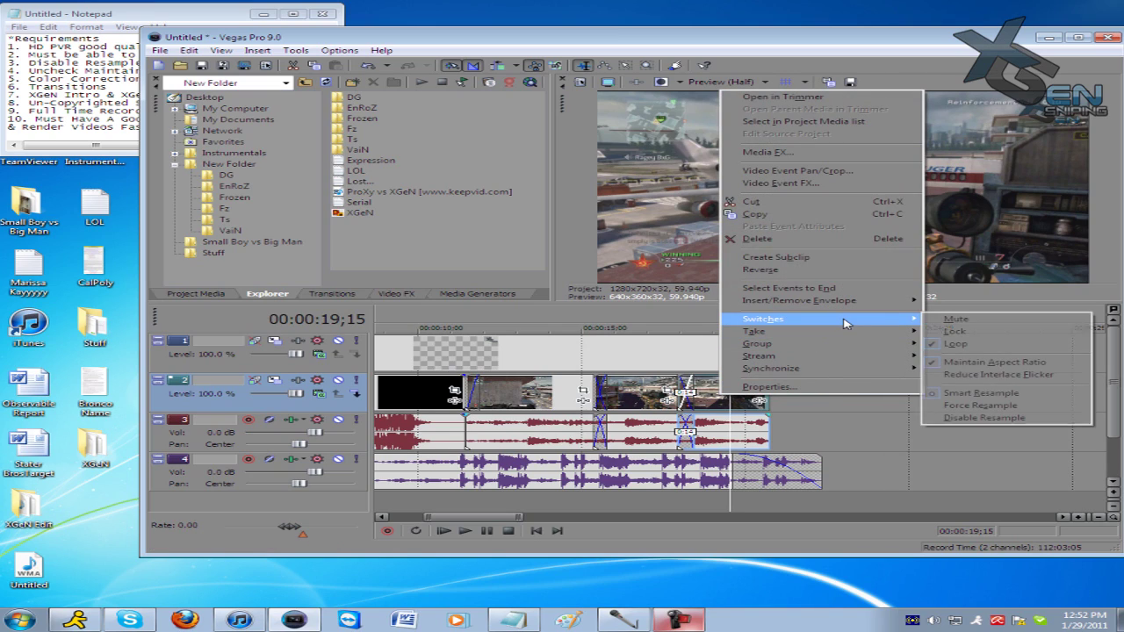
pyautogui.click(1008, 363)
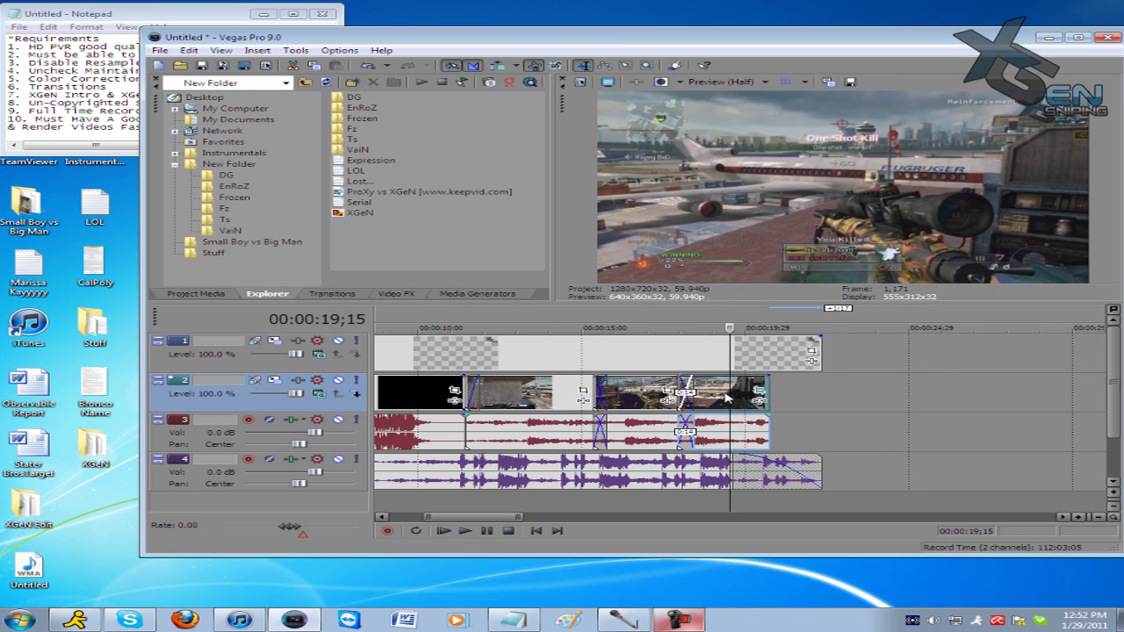
pyautogui.rightClick(727, 392)
pyautogui.moveTo(856, 317)
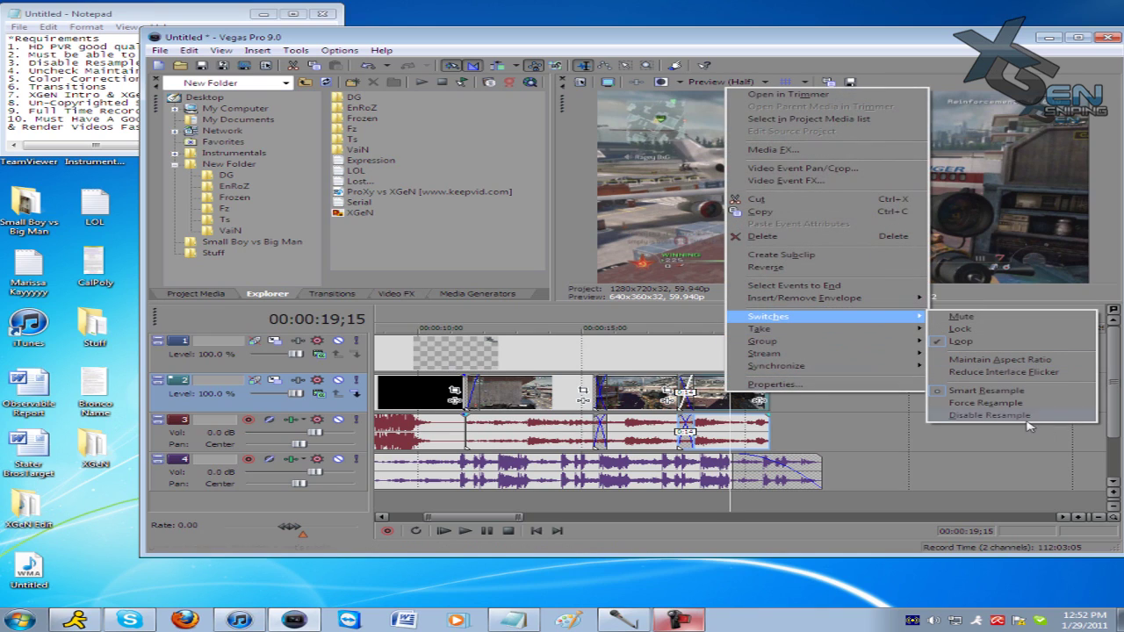
pyautogui.click(941, 420)
# Set Disable Resample on the next two track-2 clips
pyautogui.rightClick(634, 392)
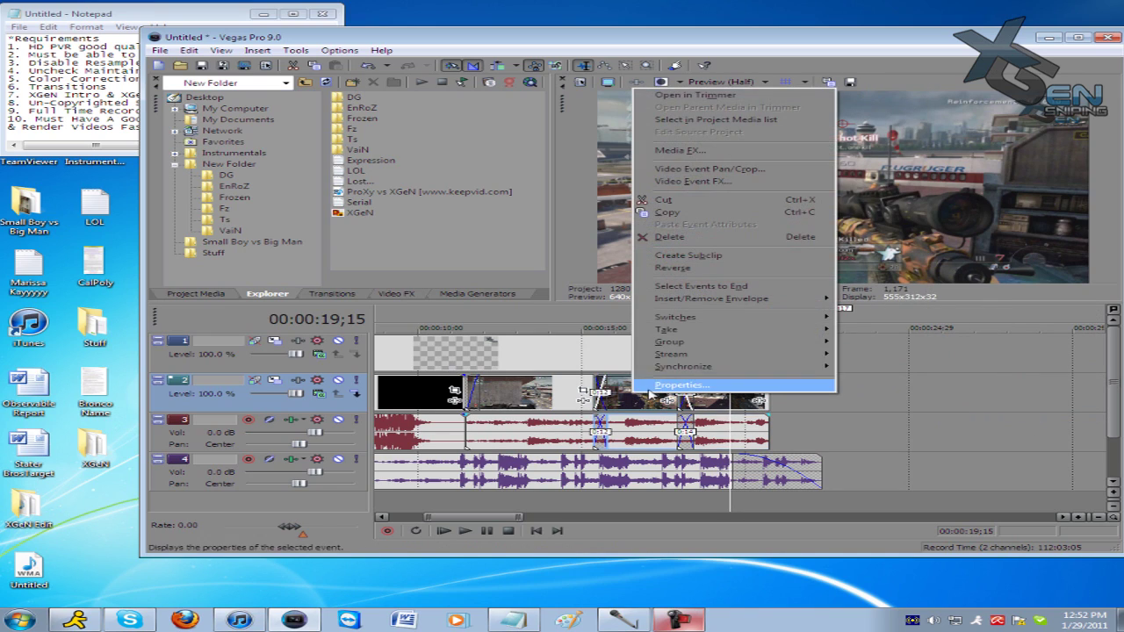
pyautogui.moveTo(741, 317)
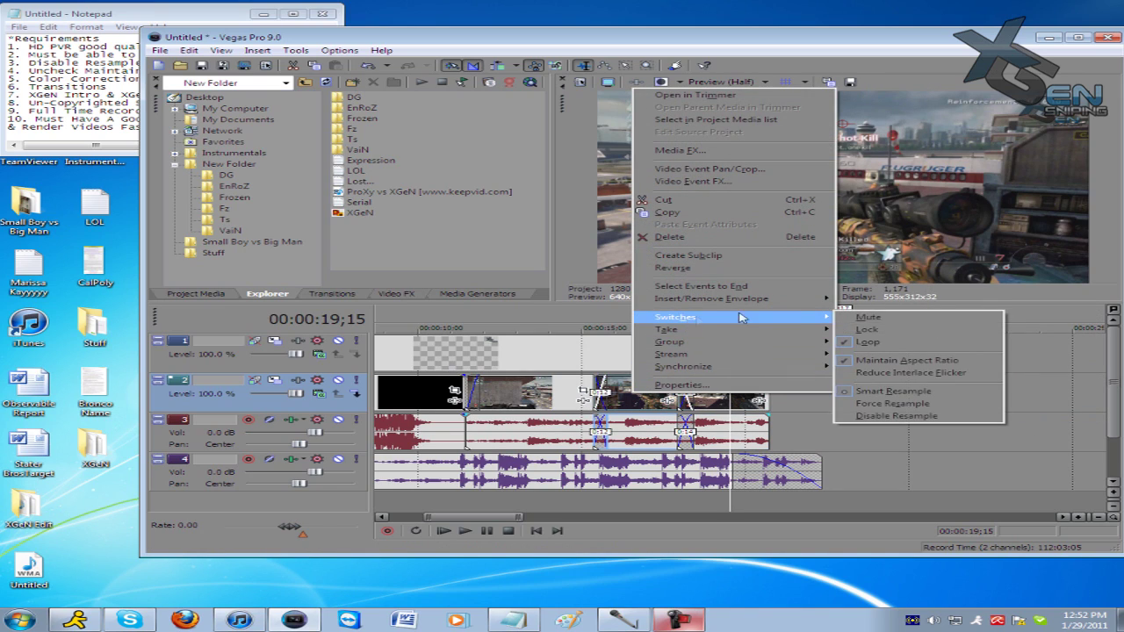
pyautogui.click(896, 361)
pyautogui.rightClick(640, 390)
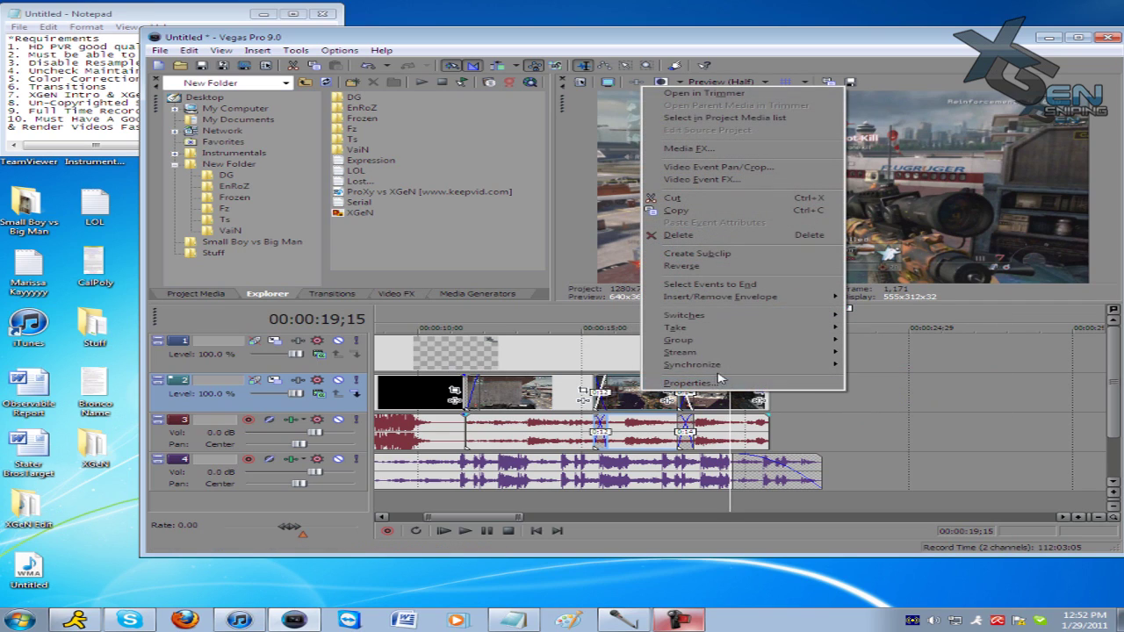
pyautogui.moveTo(693, 314)
pyautogui.click(905, 413)
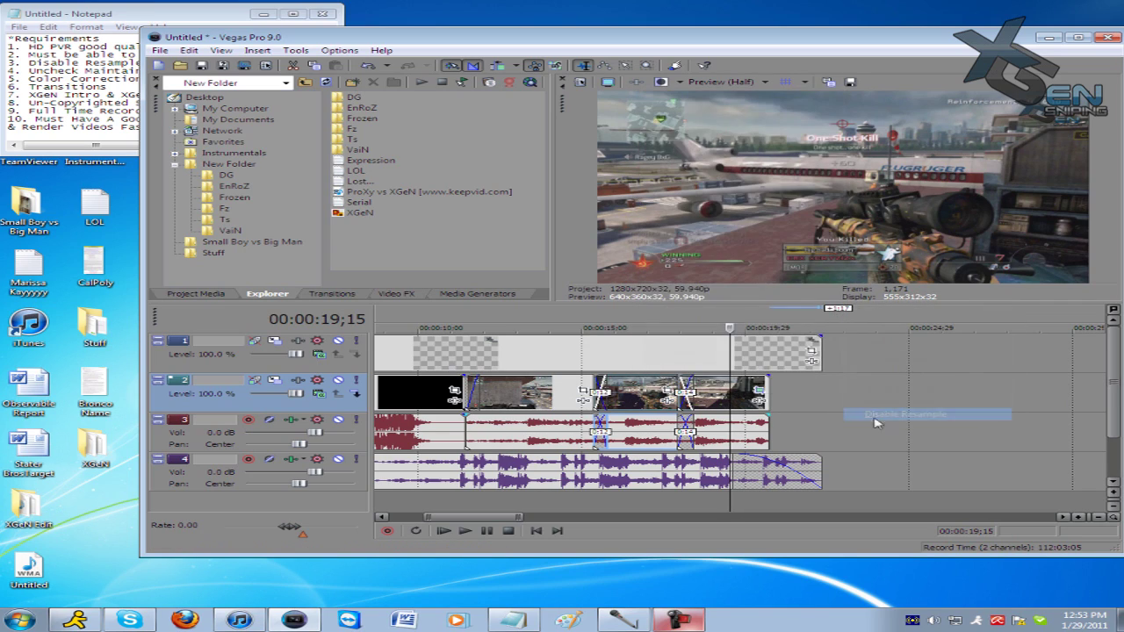
# Disable resampling on the remaining track-2 clips, then check them at 12;29, 16;24 and 19;14
pyautogui.rightClick(516, 396)
pyautogui.moveTo(546, 372)
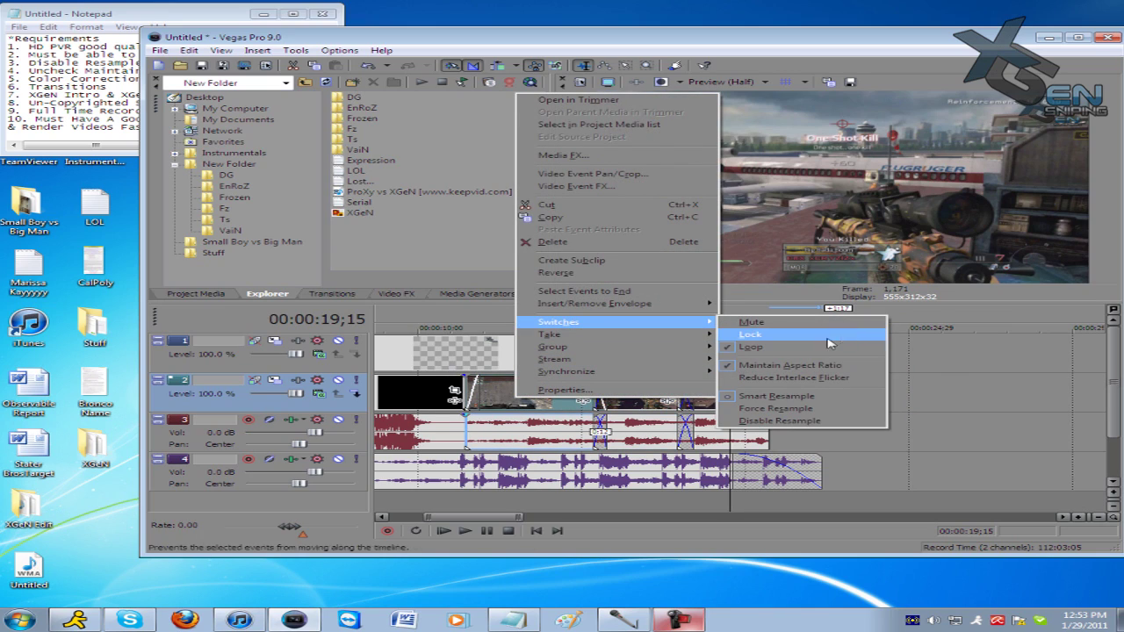
pyautogui.click(816, 365)
pyautogui.rightClick(554, 400)
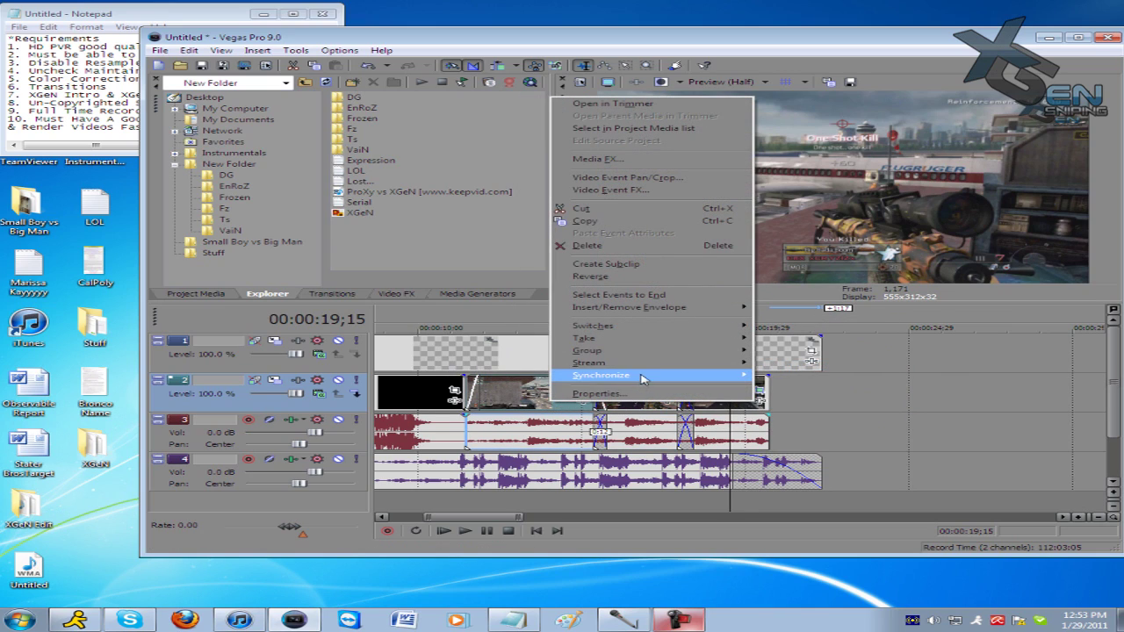
pyautogui.moveTo(665, 335)
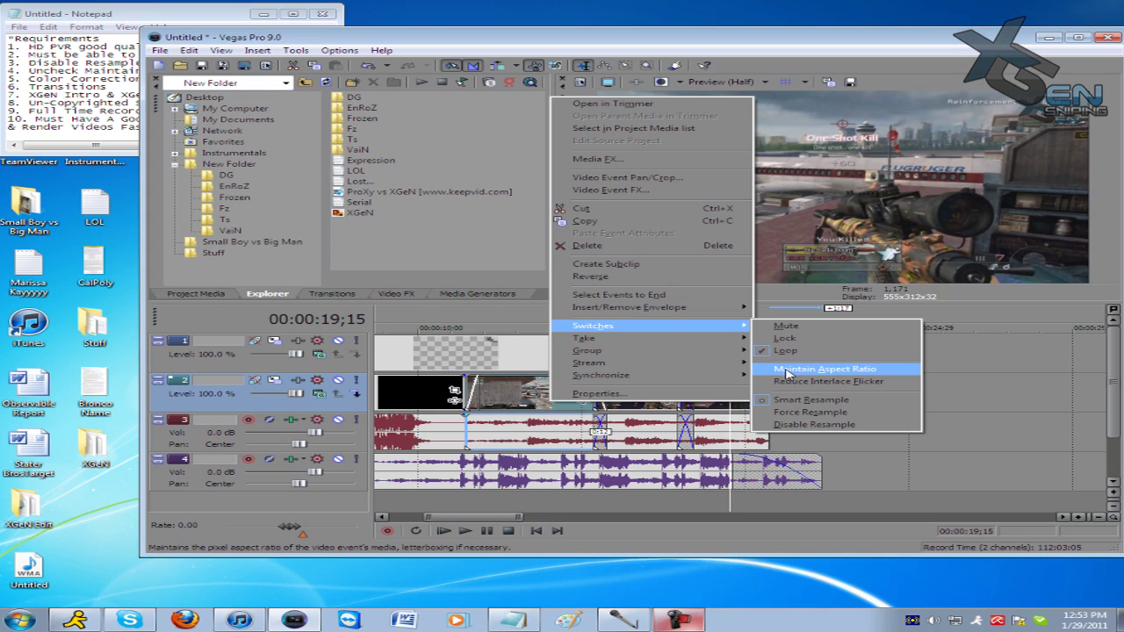
pyautogui.click(786, 427)
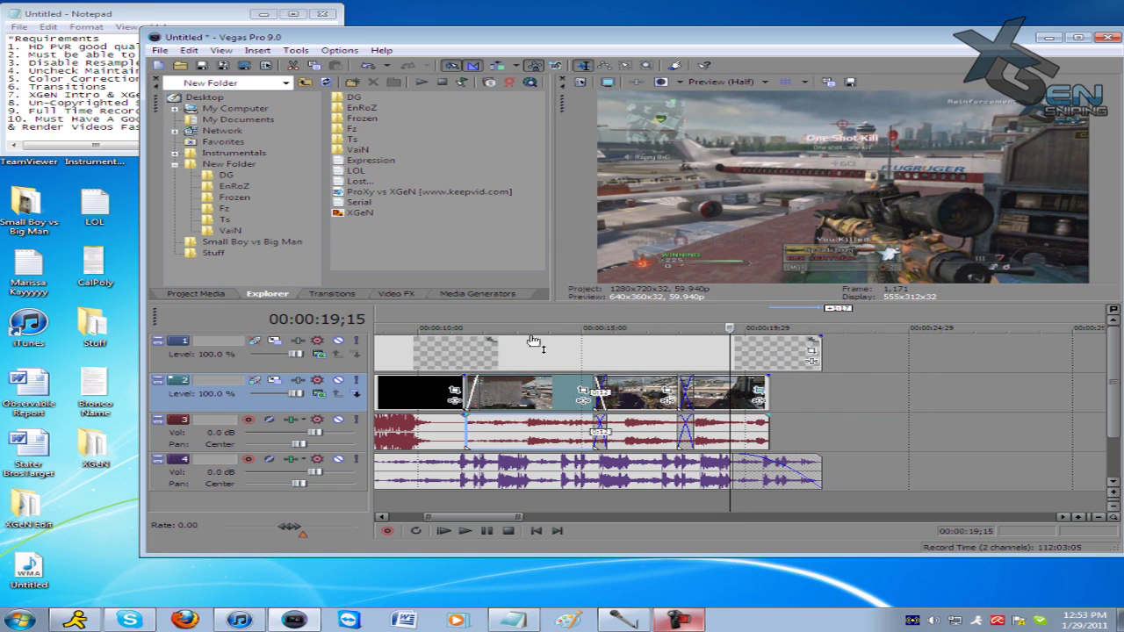
pyautogui.click(516, 315)
pyautogui.click(642, 319)
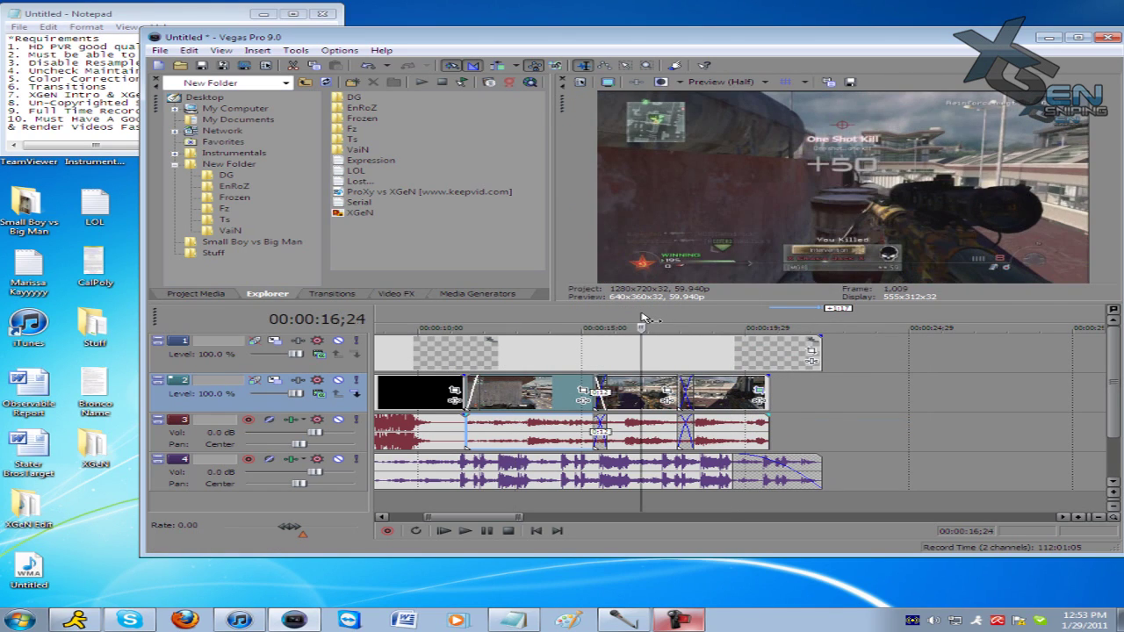
pyautogui.click(727, 320)
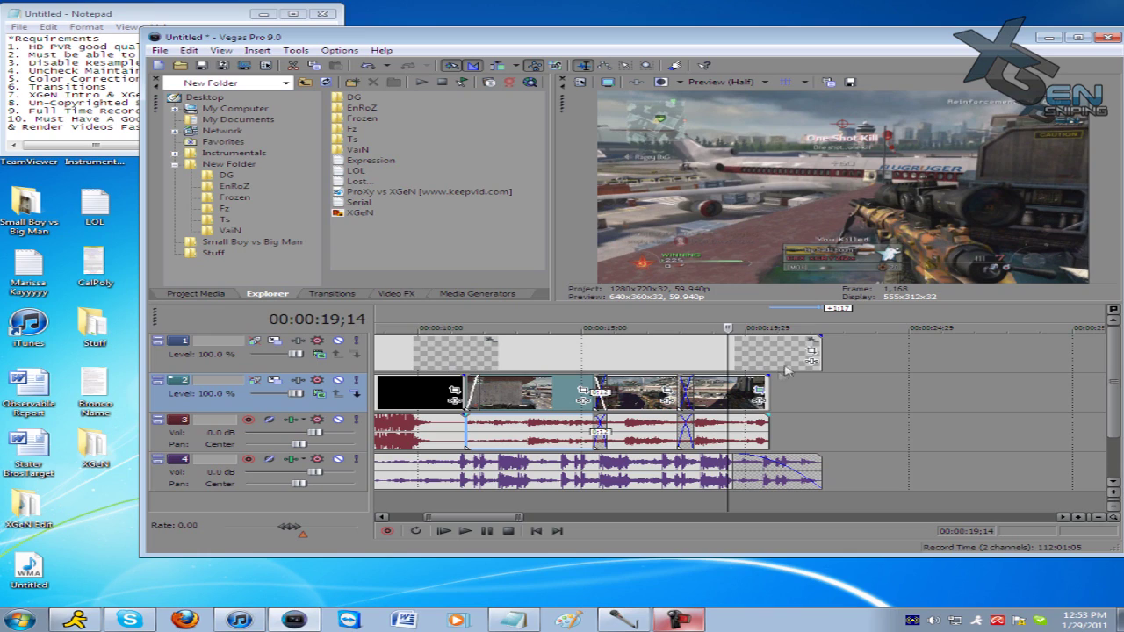
# Apply the HD PVR Fix pan/crop preset to the last two track-2 clips
pyautogui.click(761, 389)
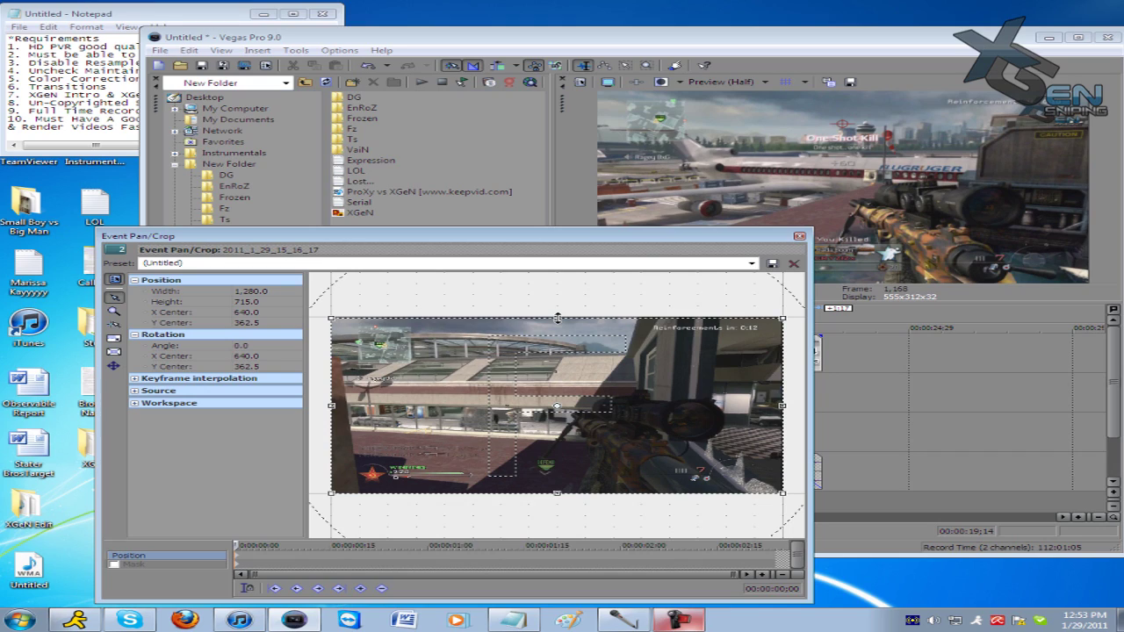
pyautogui.moveTo(558, 318); pyautogui.dragTo(556, 316)
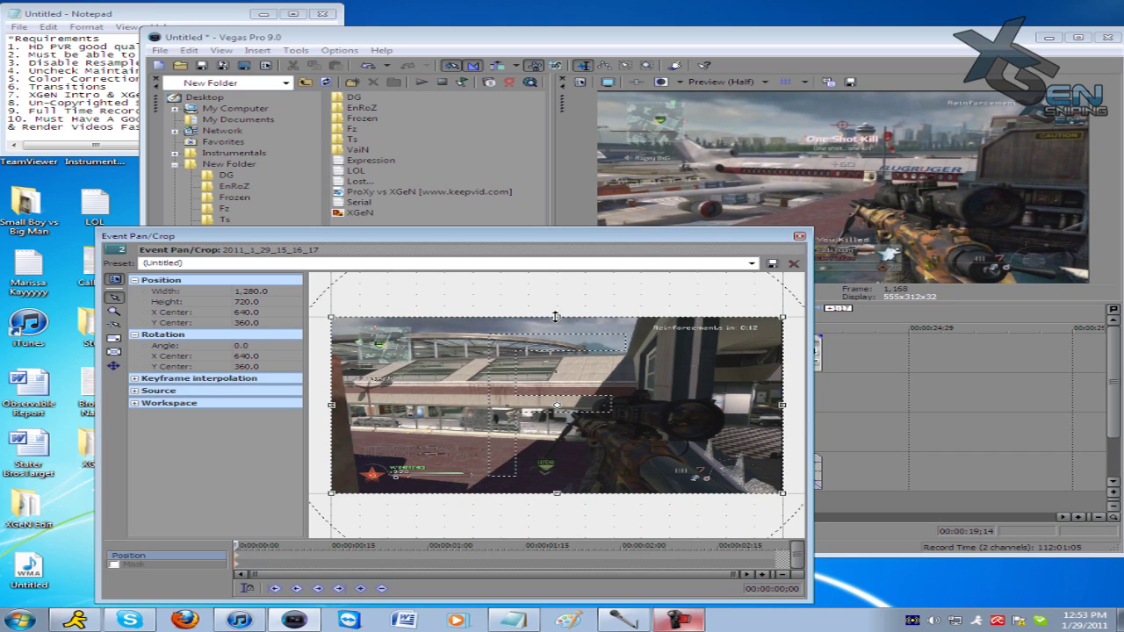
pyautogui.moveTo(556, 316); pyautogui.dragTo(556, 319)
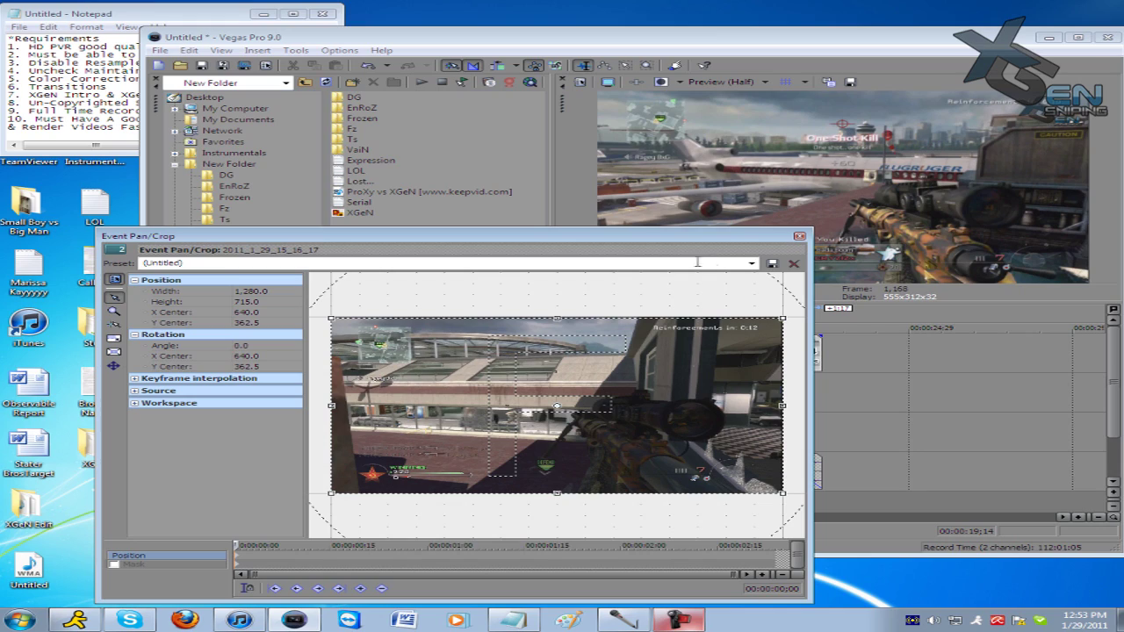
pyautogui.click(752, 263)
pyautogui.click(213, 317)
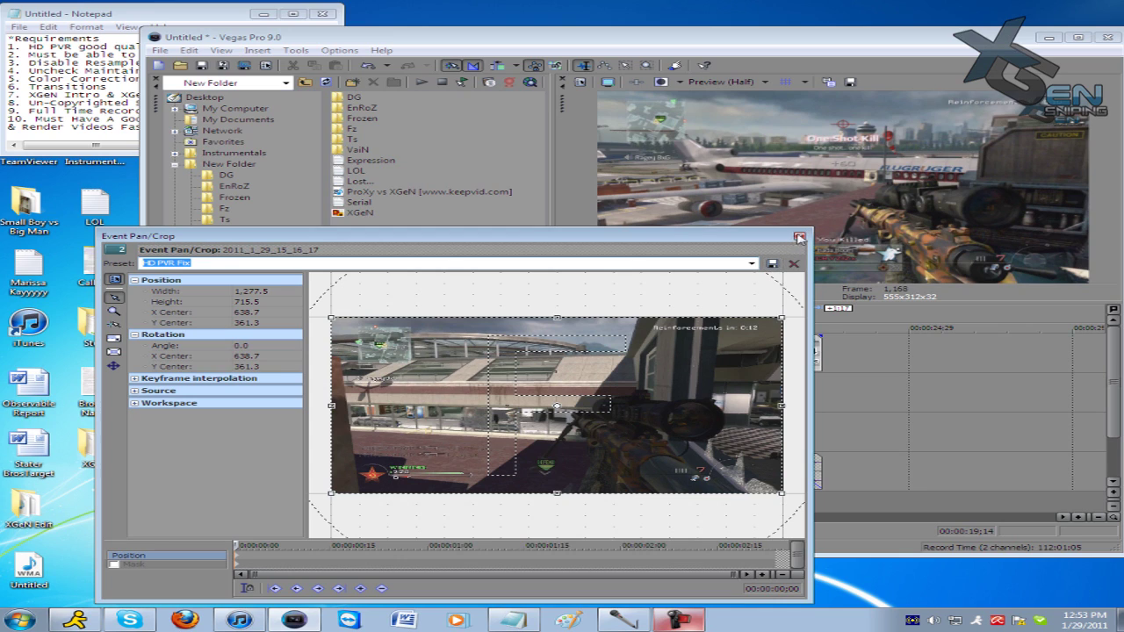
pyautogui.click(800, 237)
pyautogui.click(669, 393)
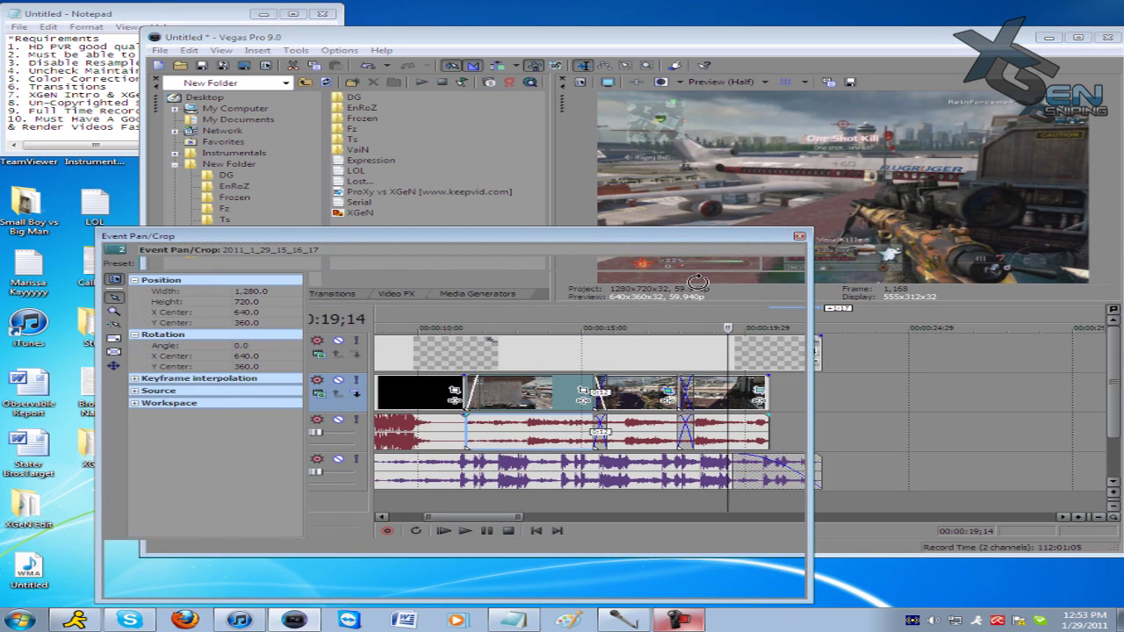
pyautogui.click(752, 264)
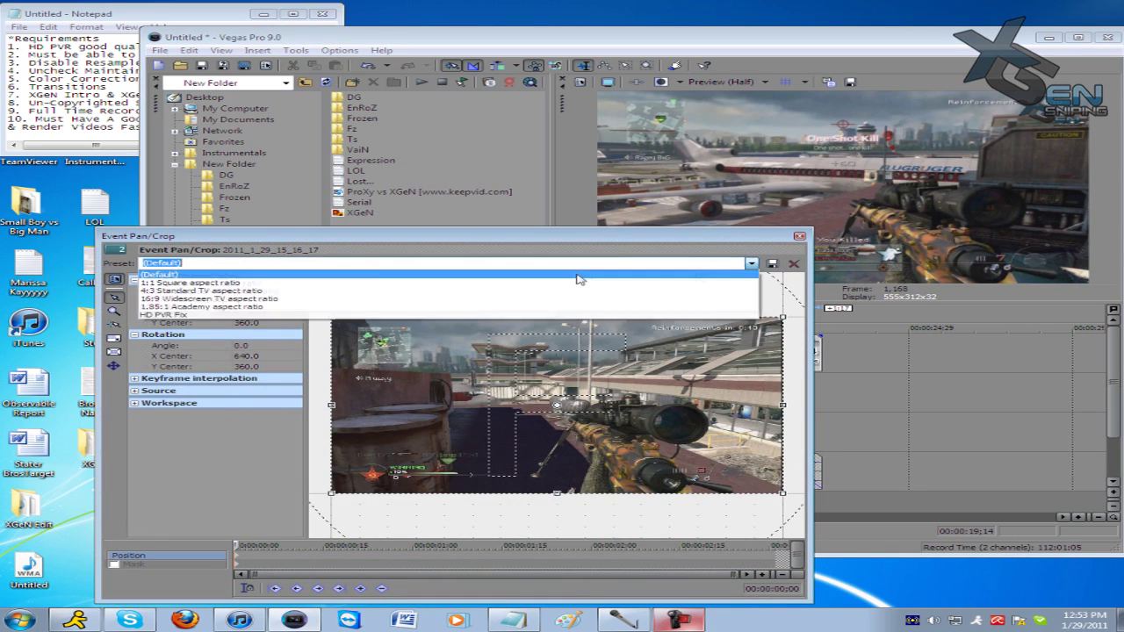
pyautogui.click(224, 316)
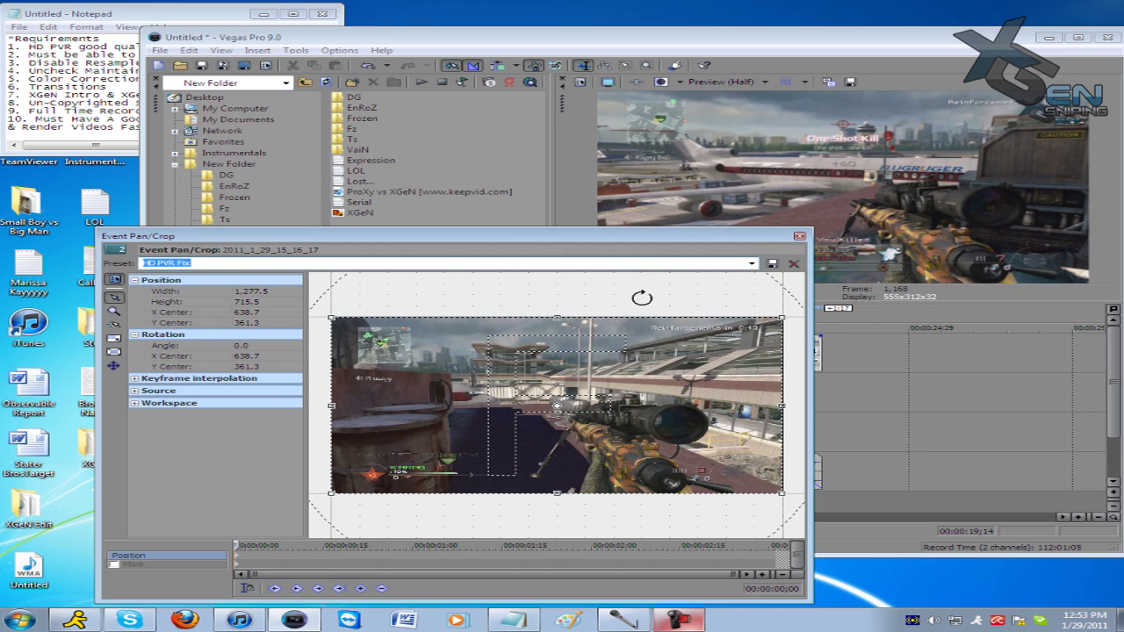
pyautogui.click(800, 237)
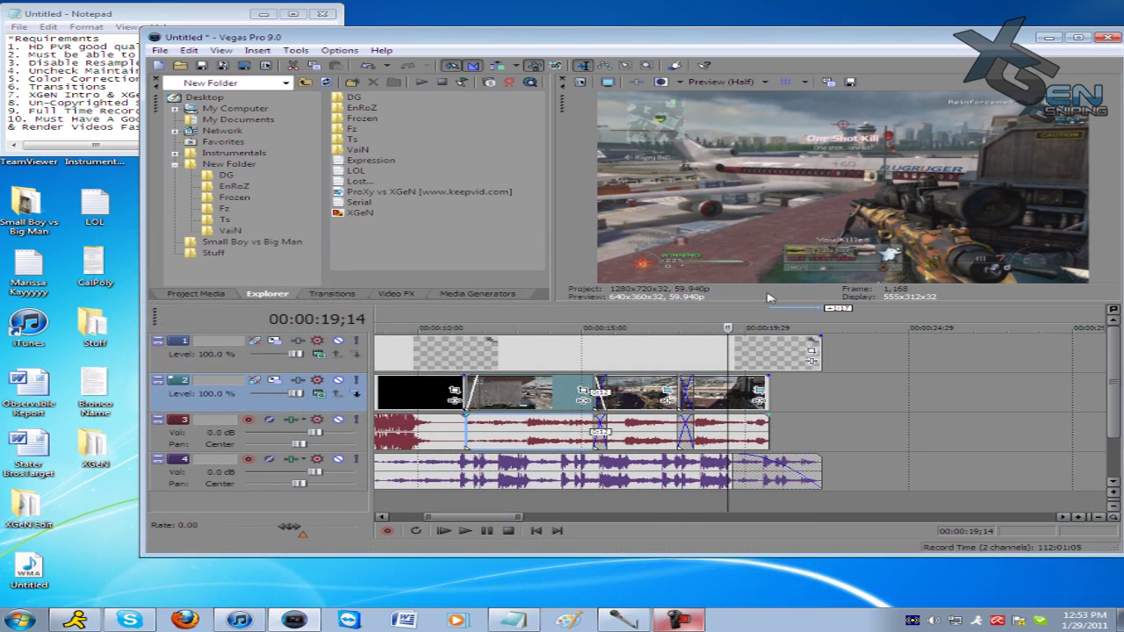
# Apply HD PVR Fix to the track-2 clip at the 12;25 playhead position
pyautogui.click(637, 323)
pyautogui.click(530, 321)
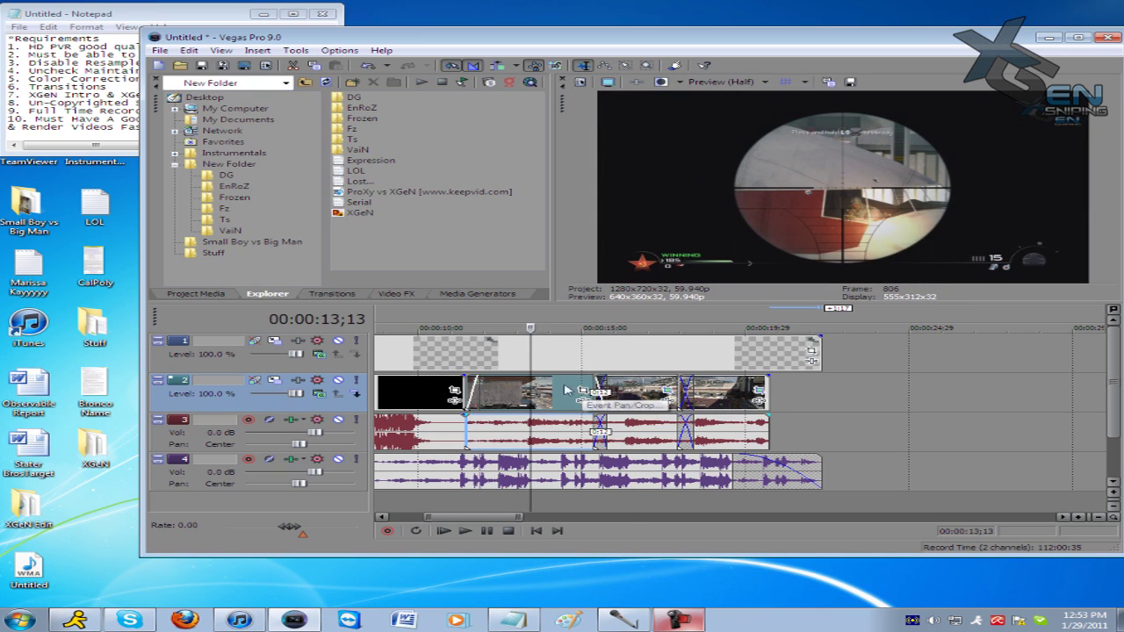
pyautogui.click(511, 326)
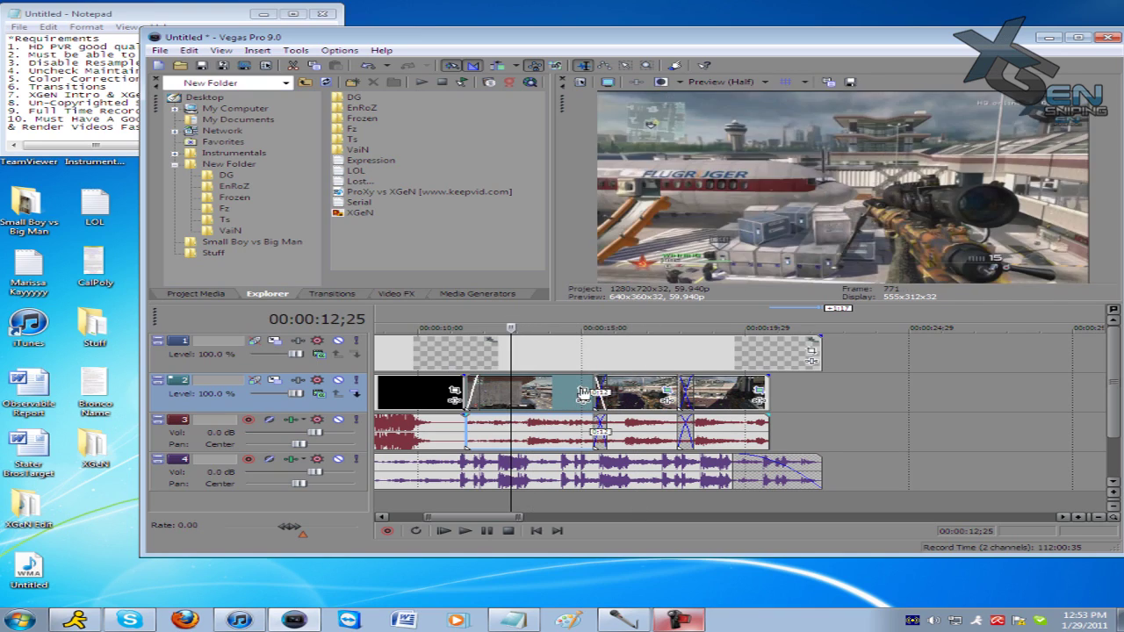
pyautogui.click(584, 391)
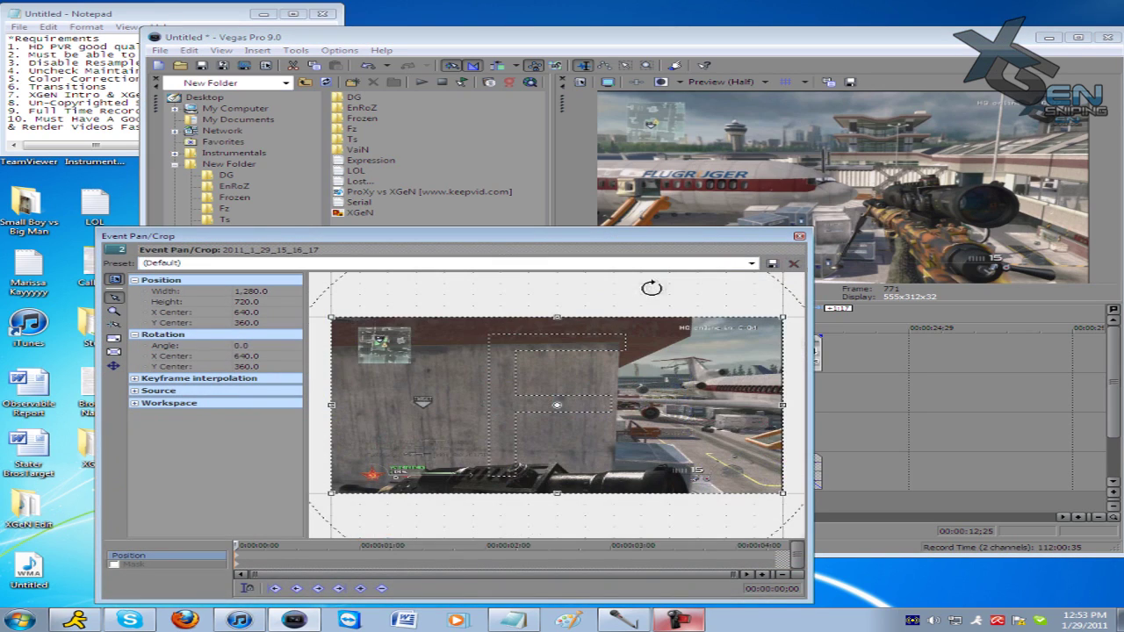
pyautogui.click(752, 263)
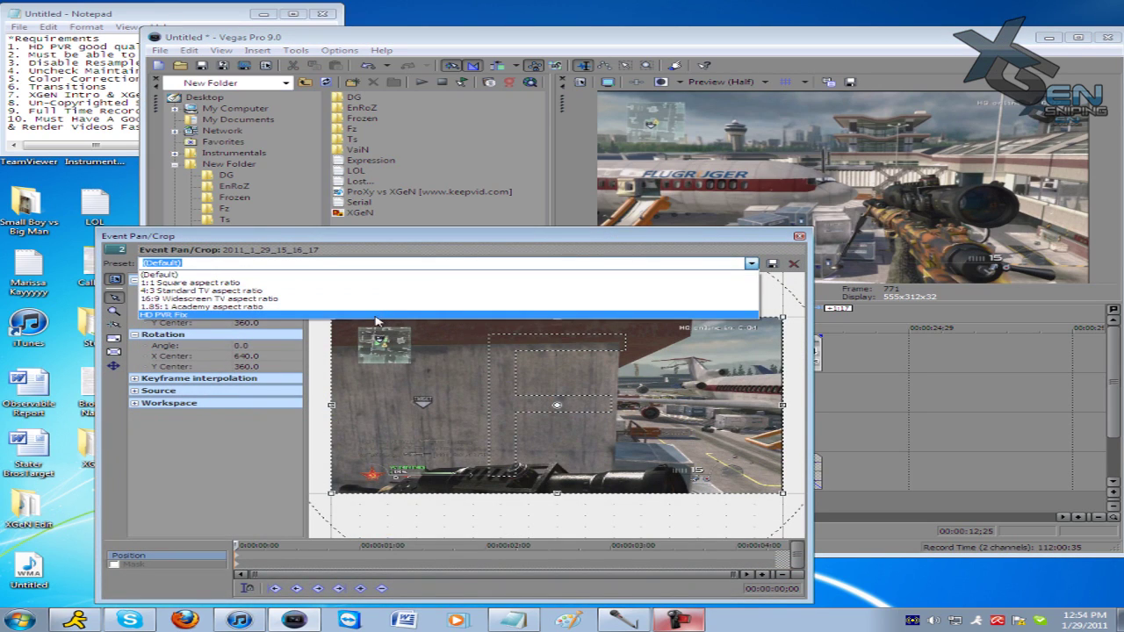
pyautogui.click(176, 307)
pyautogui.click(799, 237)
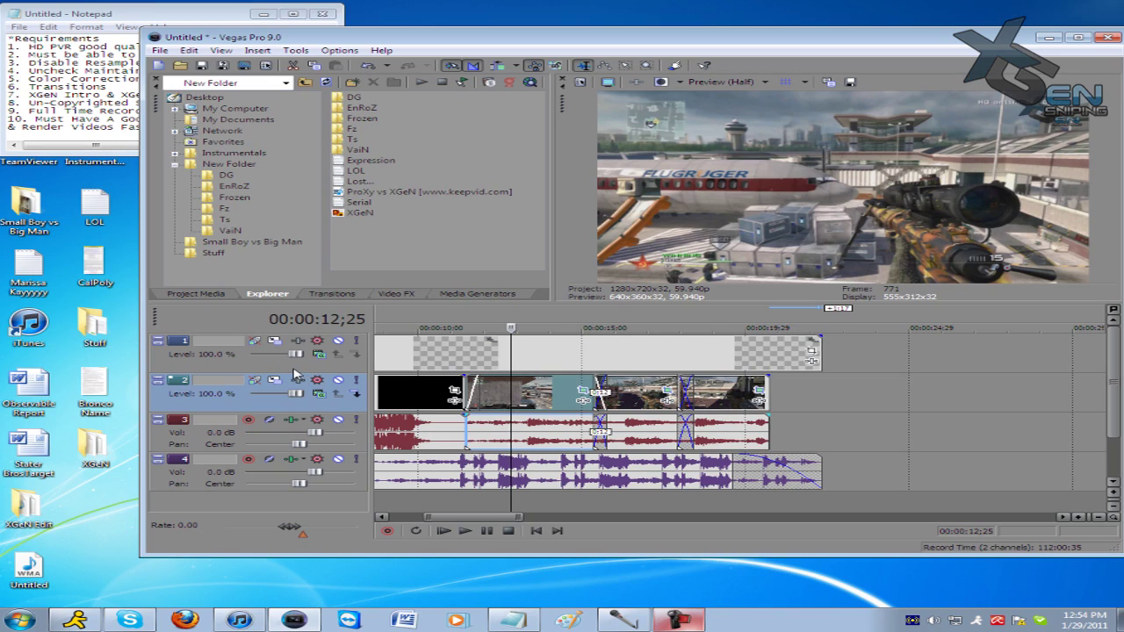
pyautogui.click(388, 294)
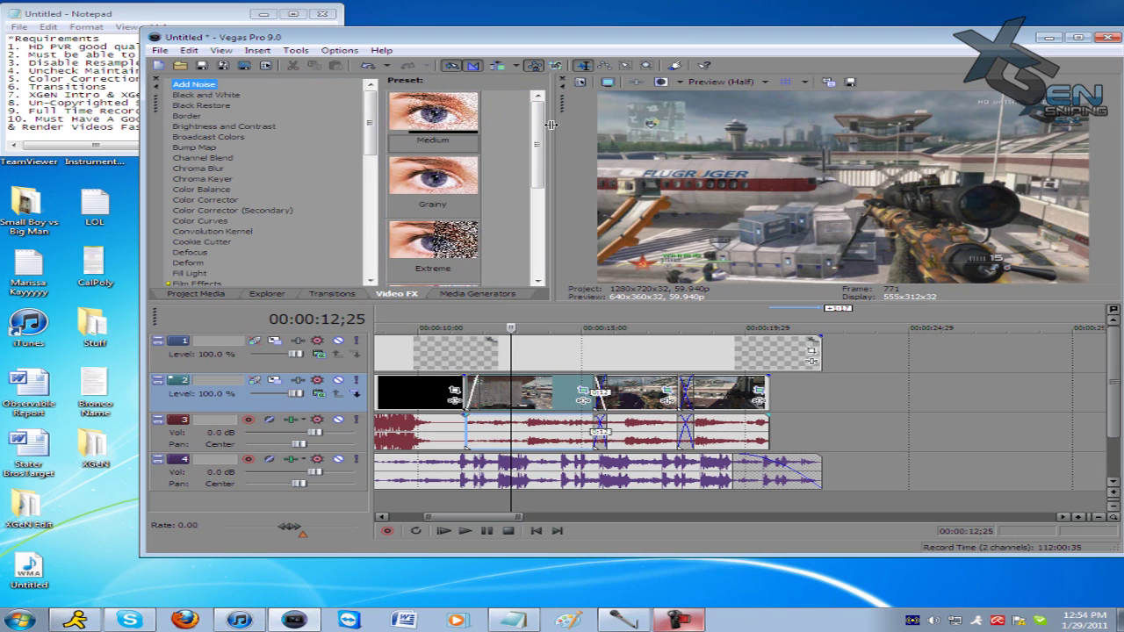
# Drag Color Corrector (Secondary)'s Studio RGB to Computer RGB preset onto video track 2
pyautogui.moveTo(554, 125); pyautogui.dragTo(586, 128)
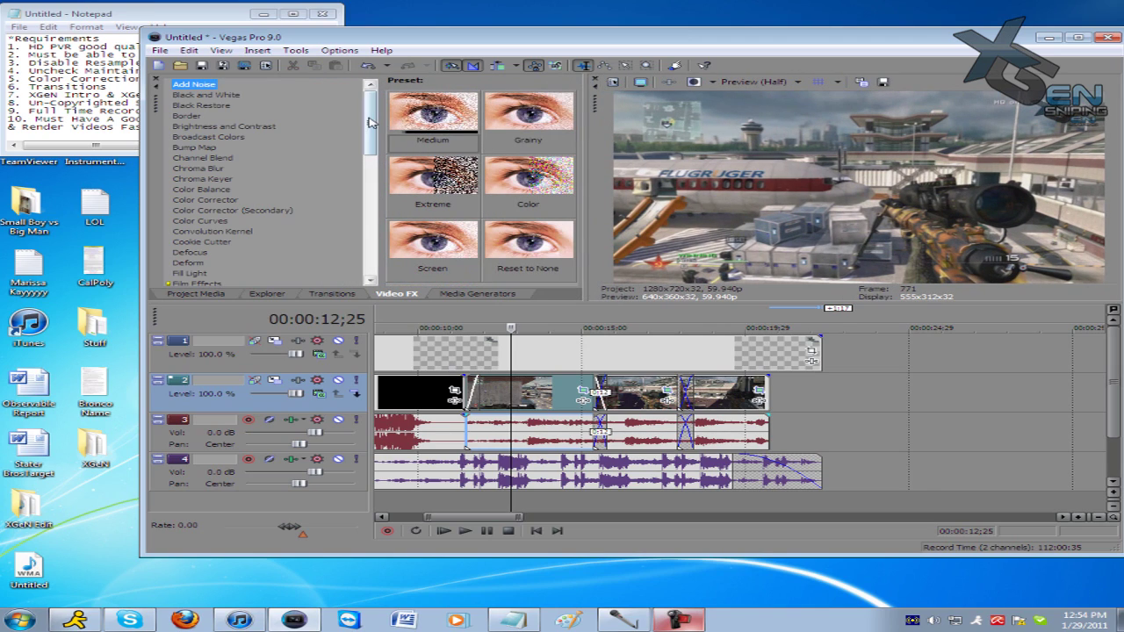
pyautogui.scroll(-1, 259, 169)
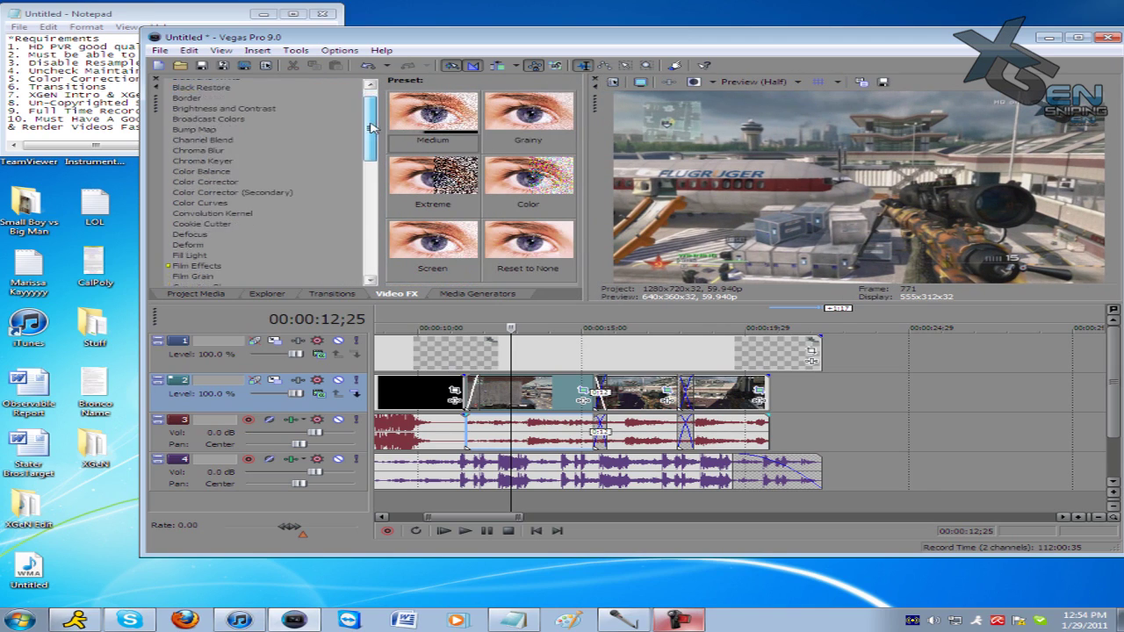
pyautogui.click(263, 195)
pyautogui.moveTo(571, 141); pyautogui.dragTo(579, 169)
pyautogui.click(455, 142)
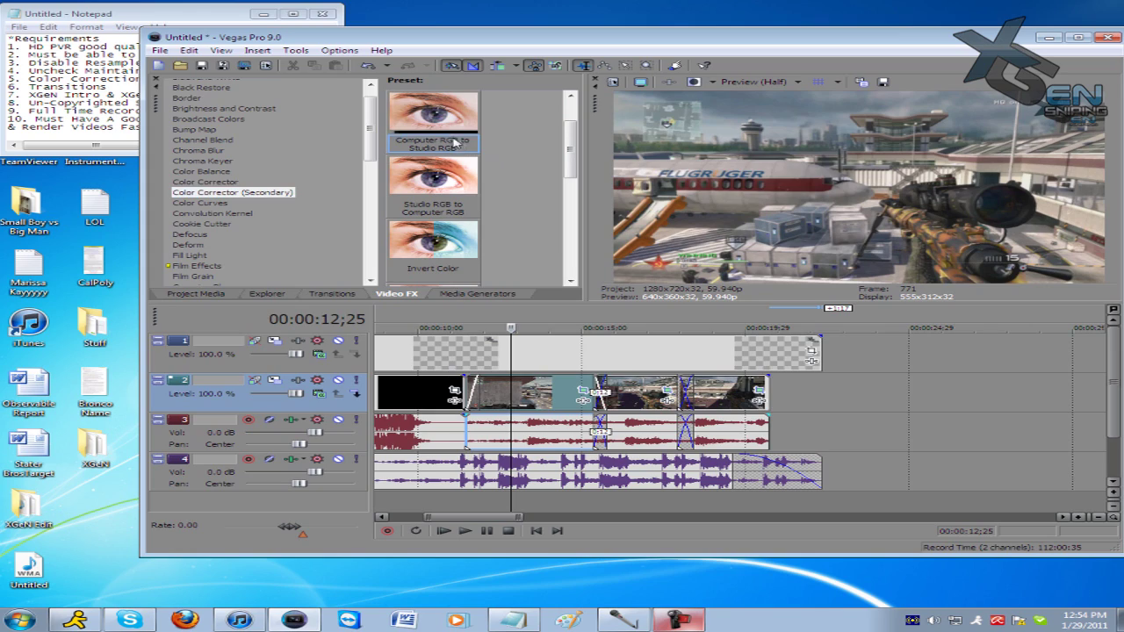
pyautogui.click(454, 199)
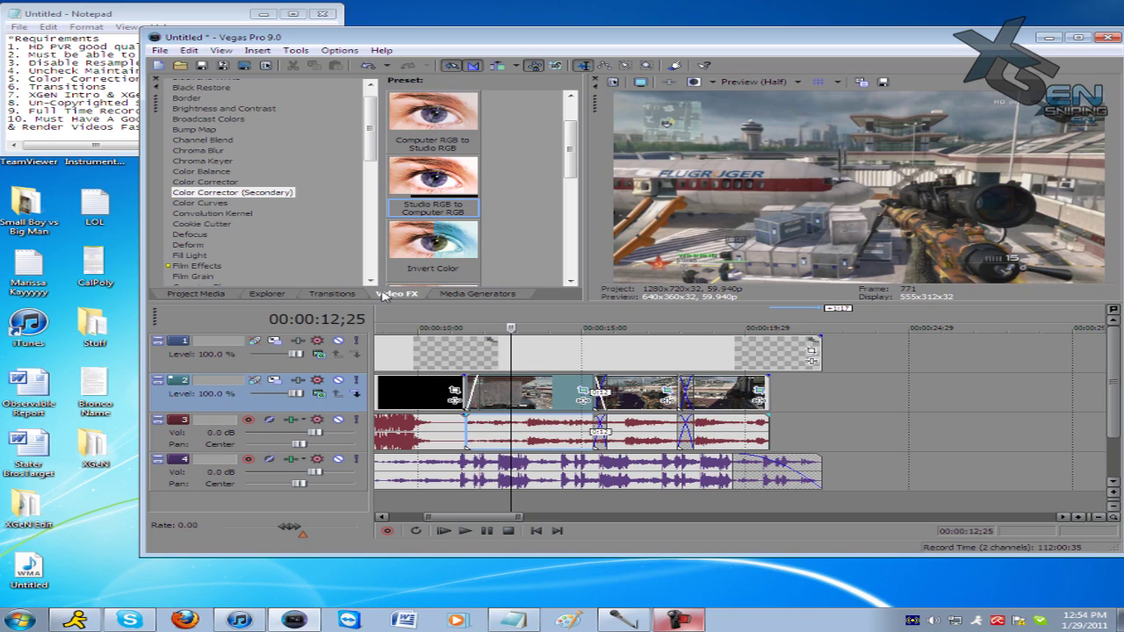
pyautogui.moveTo(383, 295); pyautogui.dragTo(238, 400)
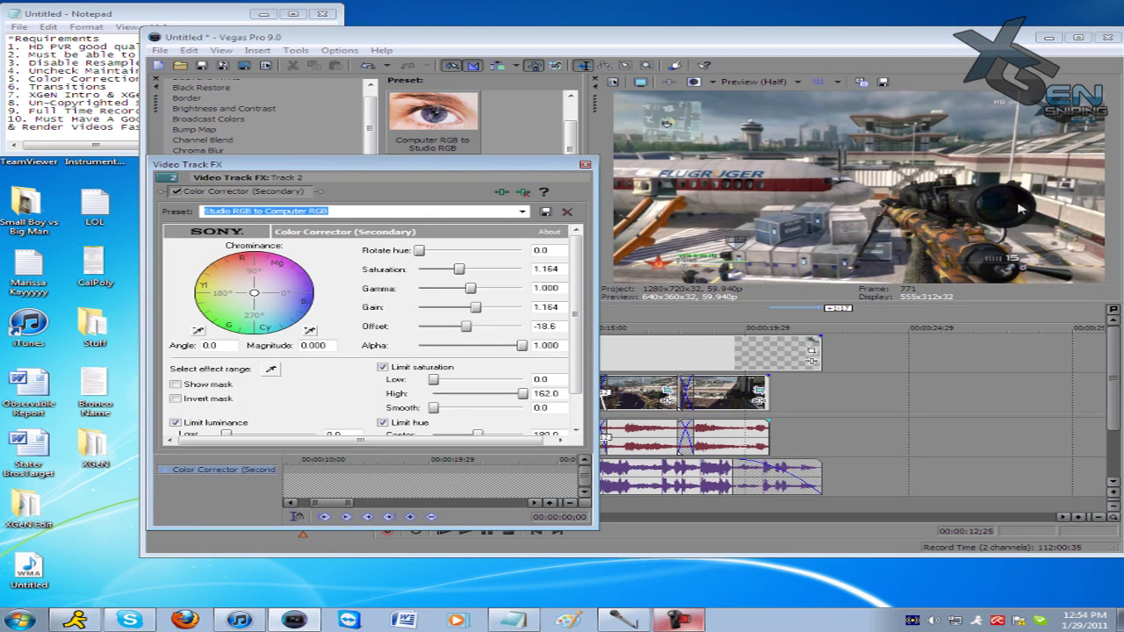
# Toggle the colour correction off and on to compare, leave it enabled, and close the track FX window
pyautogui.click(175, 194)
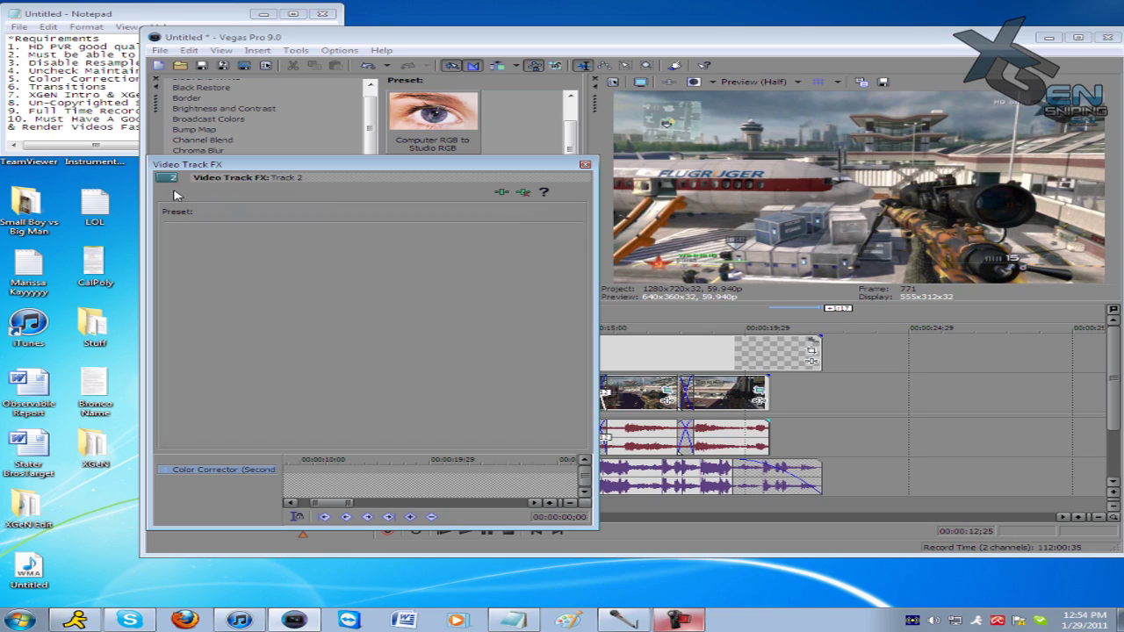
pyautogui.click(176, 193)
pyautogui.click(176, 193)
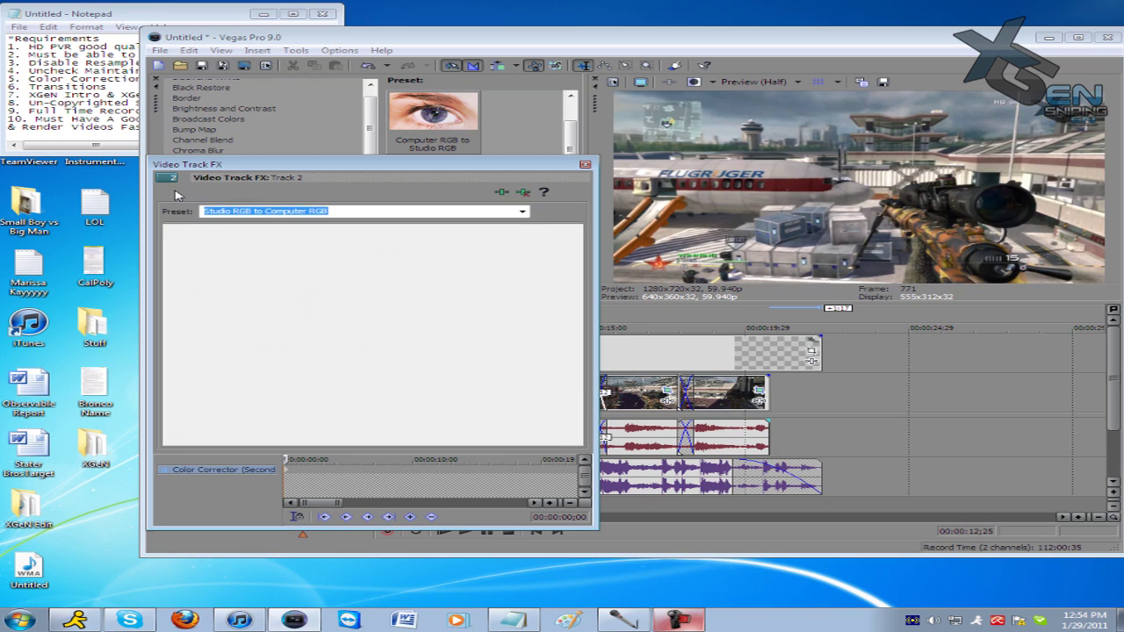
pyautogui.click(176, 193)
pyautogui.click(175, 193)
pyautogui.click(176, 194)
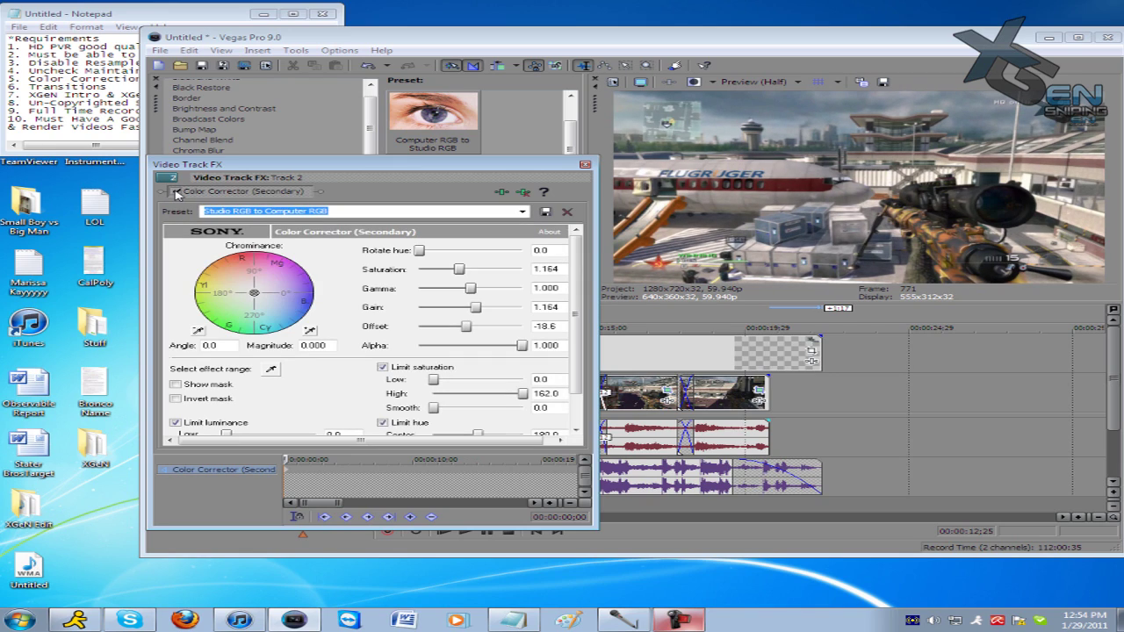
pyautogui.click(584, 166)
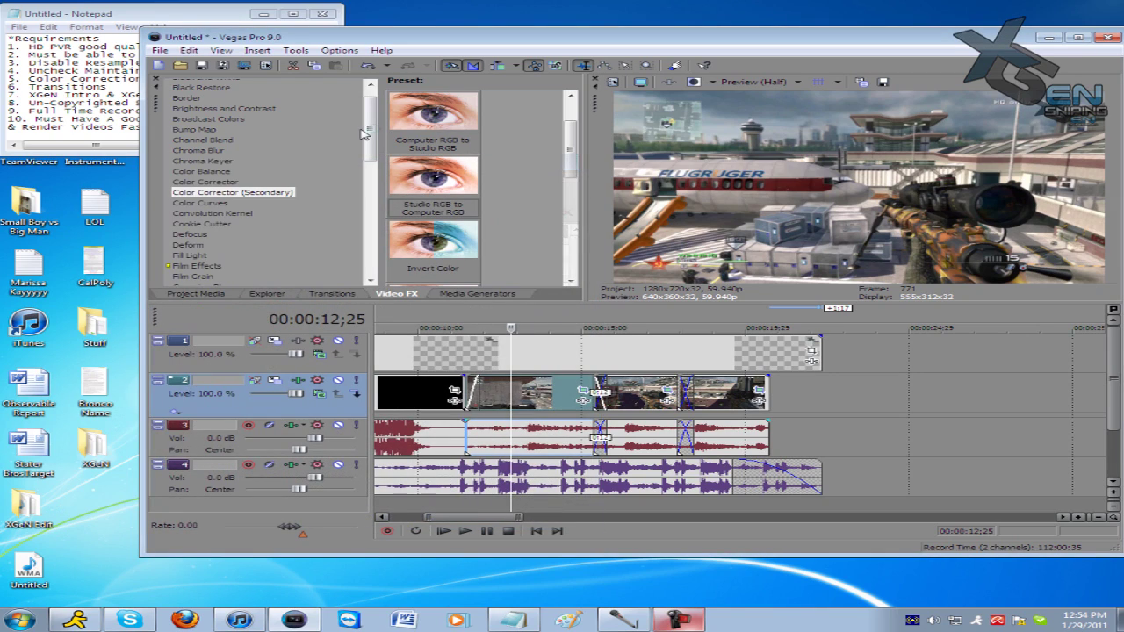
# Add Soft Contrast's Soft Moderate Contrast preset to track 2's FX chain after the Color Corrector
pyautogui.moveTo(373, 165); pyautogui.dragTo(360, 264)
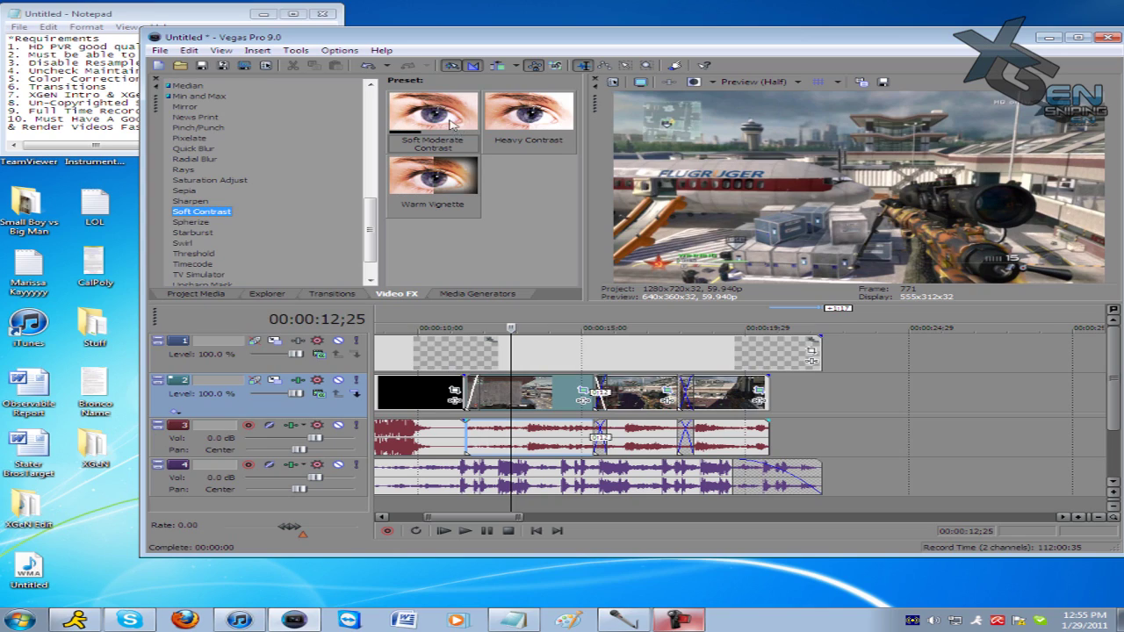
pyautogui.moveTo(459, 130); pyautogui.dragTo(309, 399)
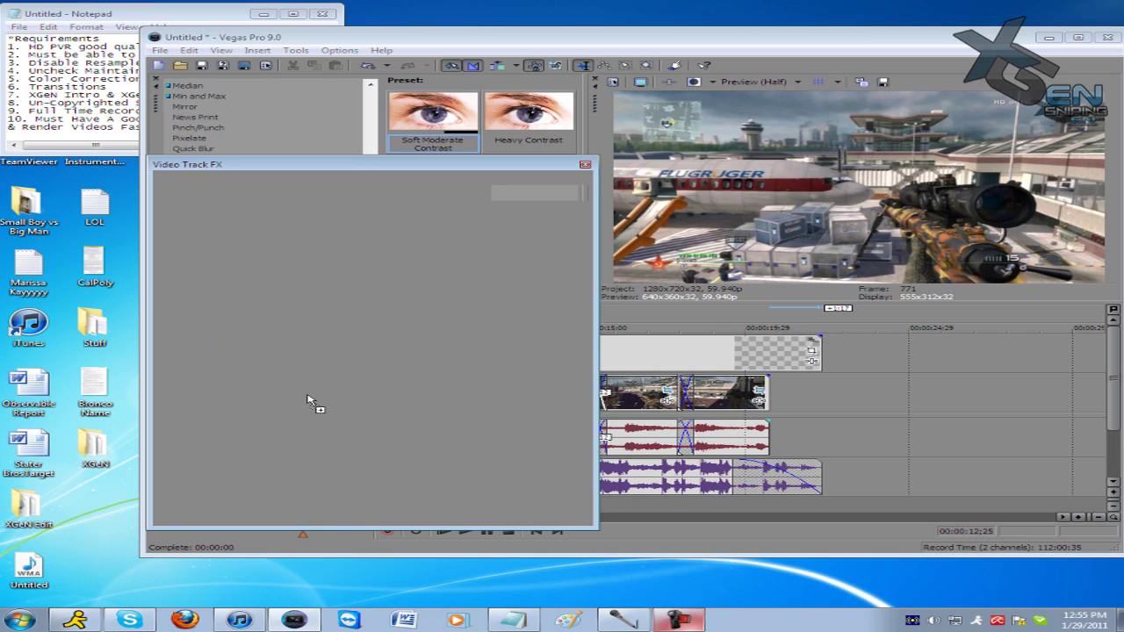
pyautogui.moveTo(309, 392); pyautogui.dragTo(251, 435)
pyautogui.moveTo(251, 434); pyautogui.dragTo(249, 431)
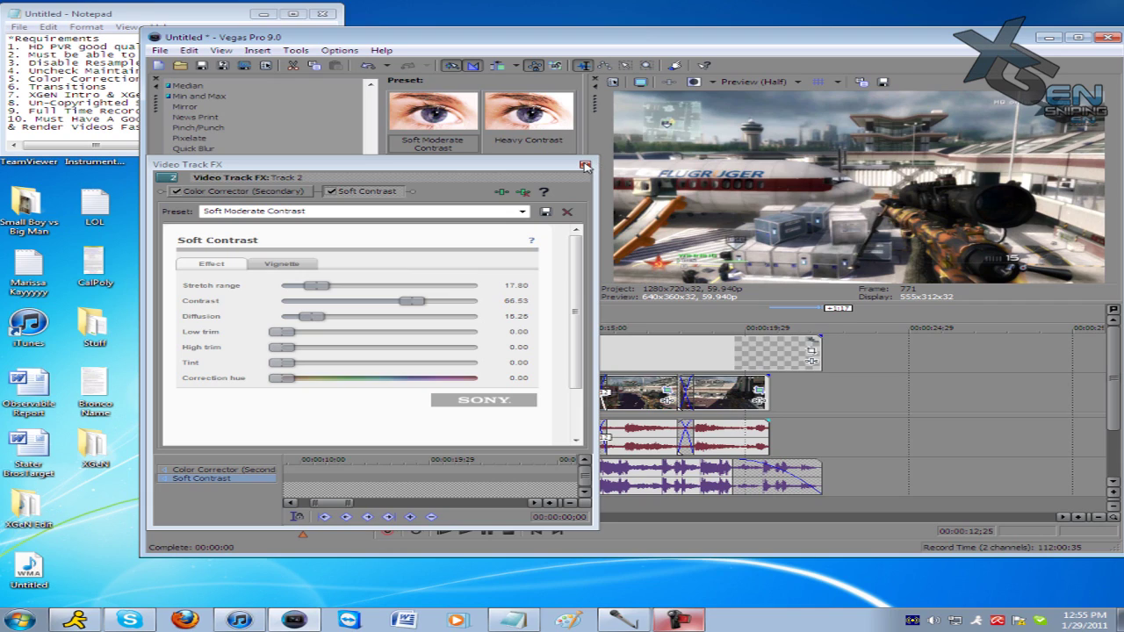
pyautogui.click(585, 166)
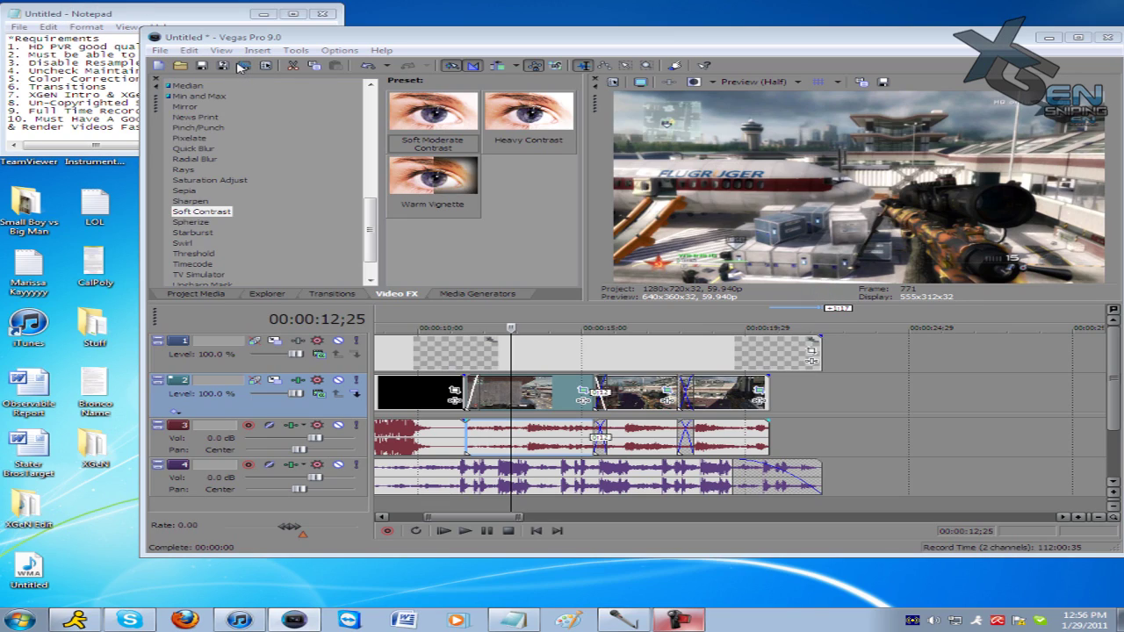
# Set the render format to Windows Media Video V11 with the Best template
pyautogui.click(239, 68)
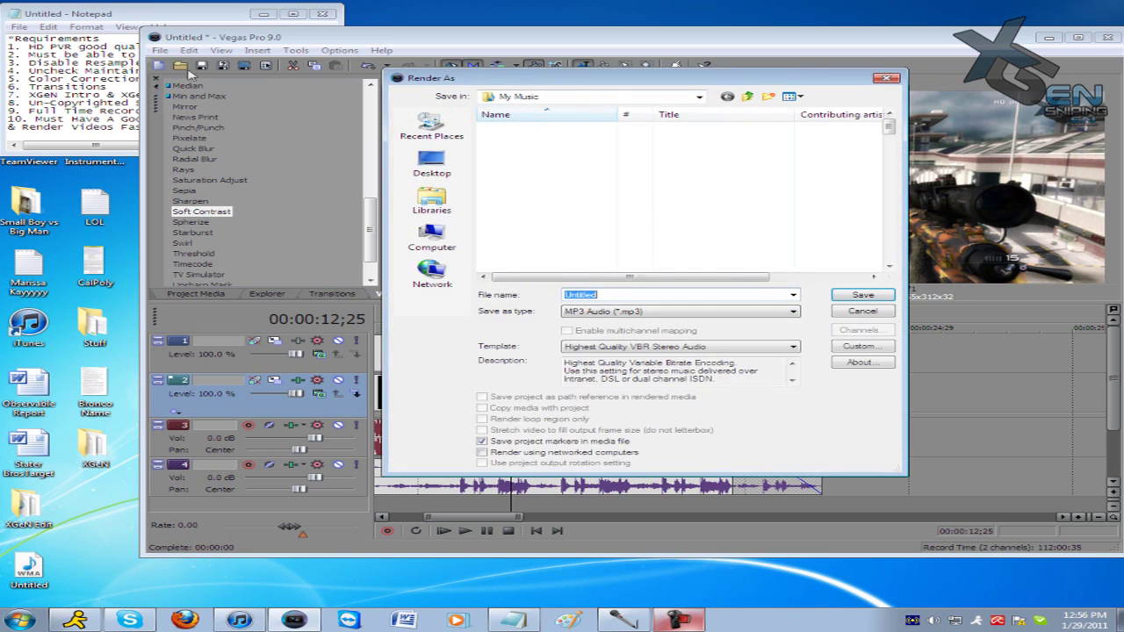
pyautogui.click(693, 312)
pyautogui.click(644, 492)
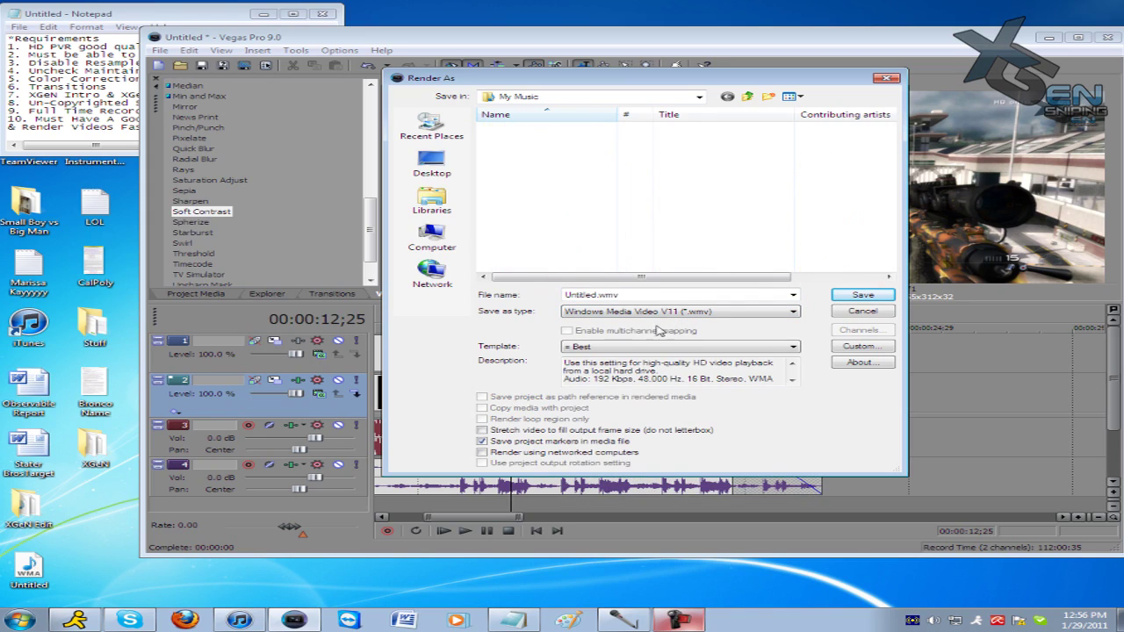
pyautogui.click(629, 347)
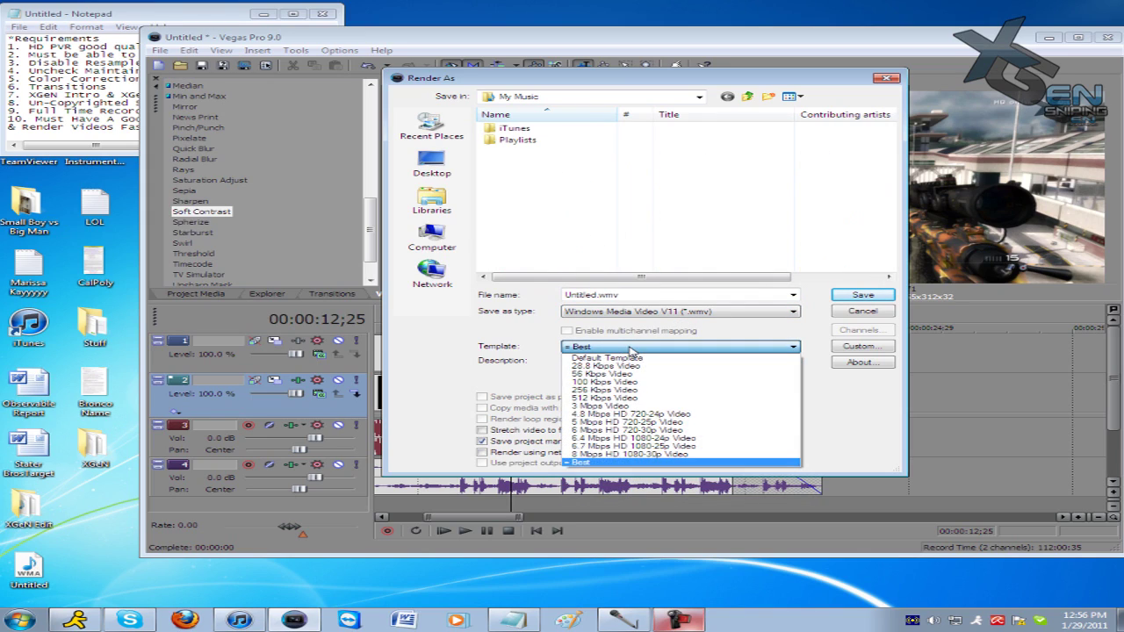
pyautogui.click(694, 462)
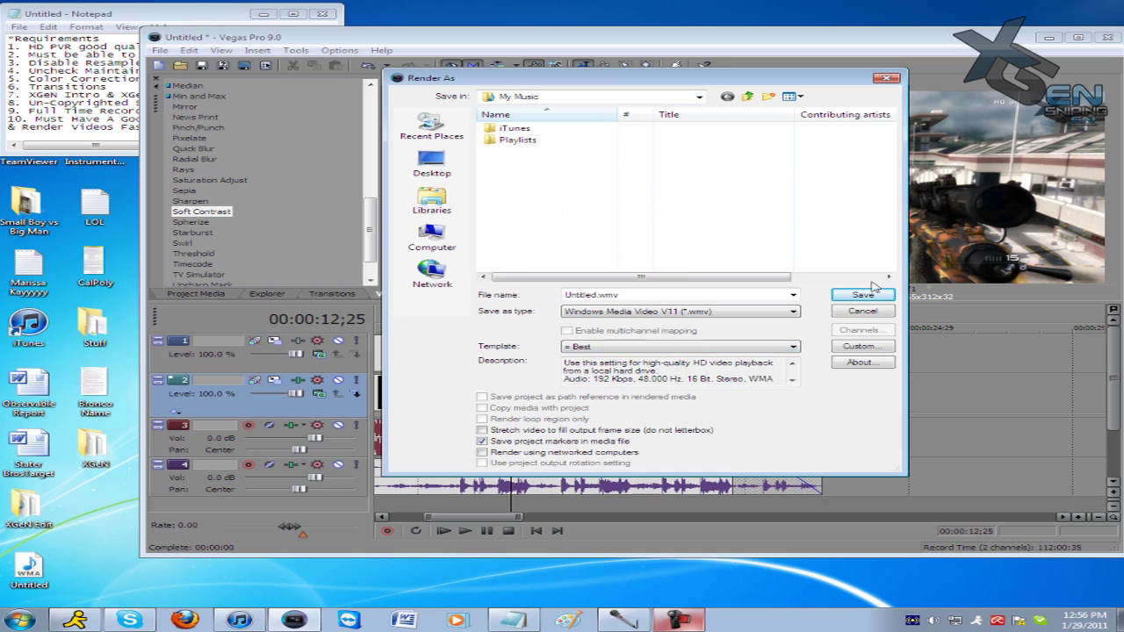
# Save the render to the Desktop as 'Bleh' and start rendering
pyautogui.click(433, 164)
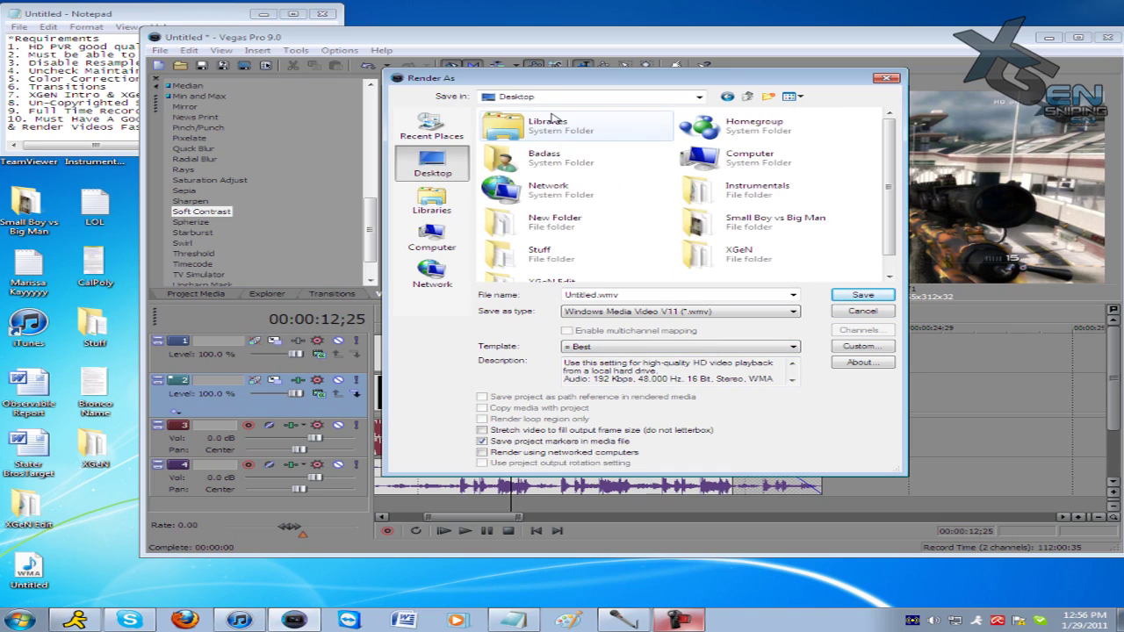
pyautogui.scroll(-1, 889, 236)
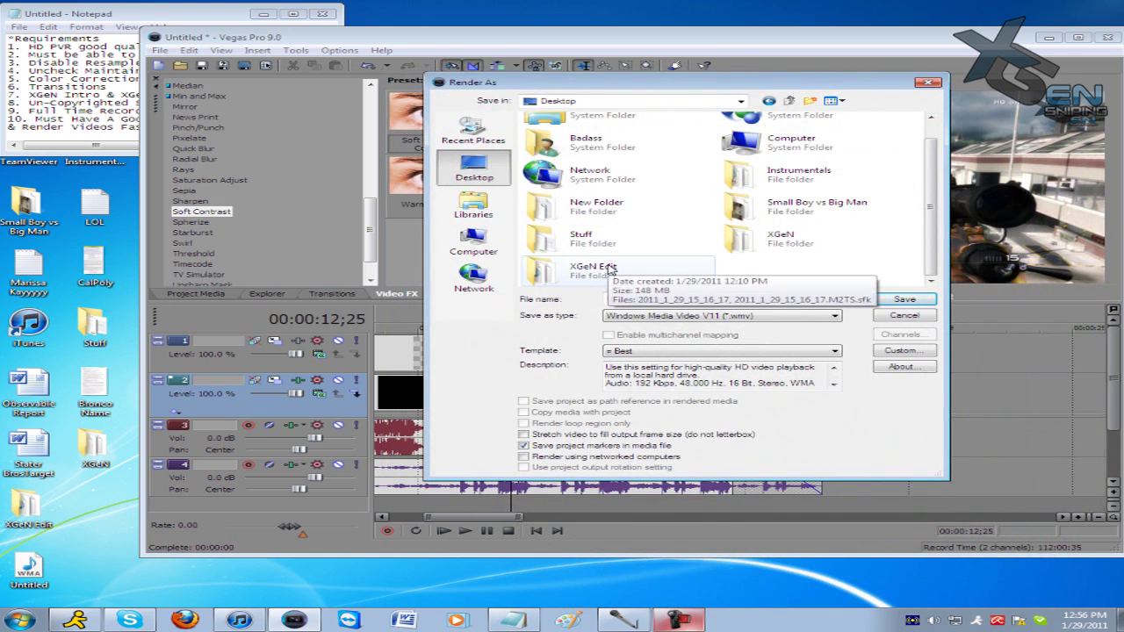
pyautogui.click(611, 269)
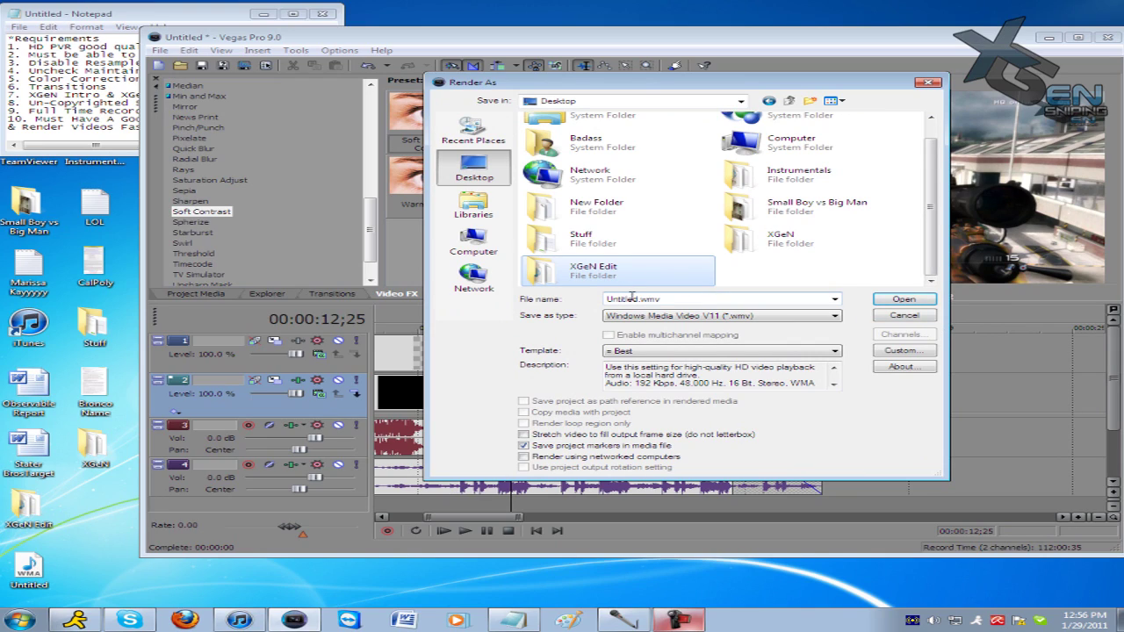
pyautogui.click(638, 298)
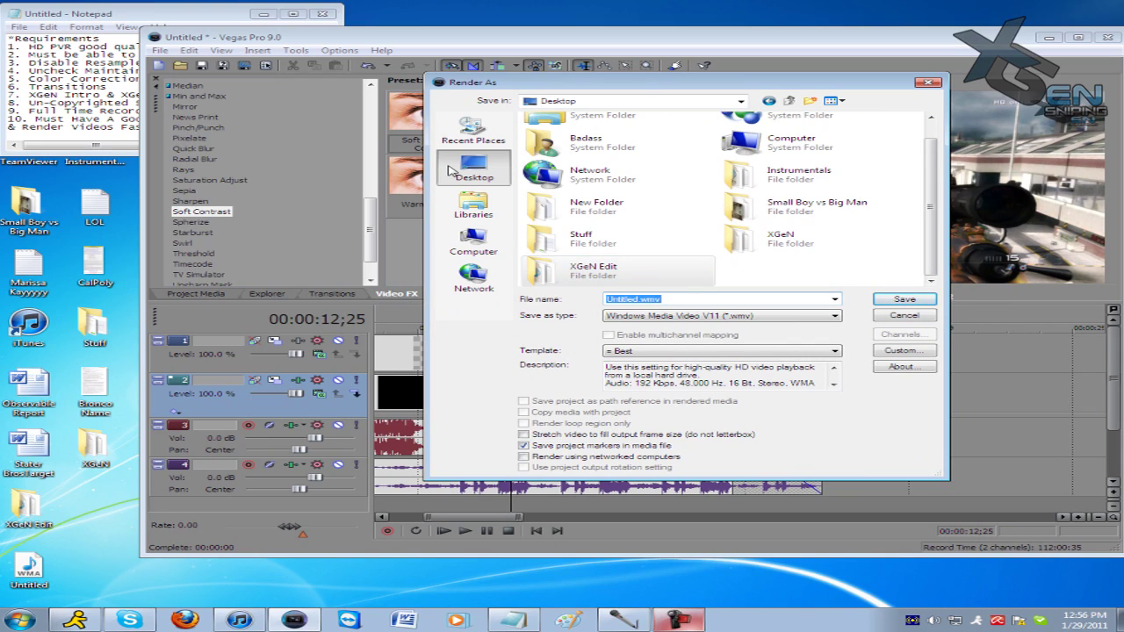
pyautogui.write('Bleh')
pyautogui.click(465, 170)
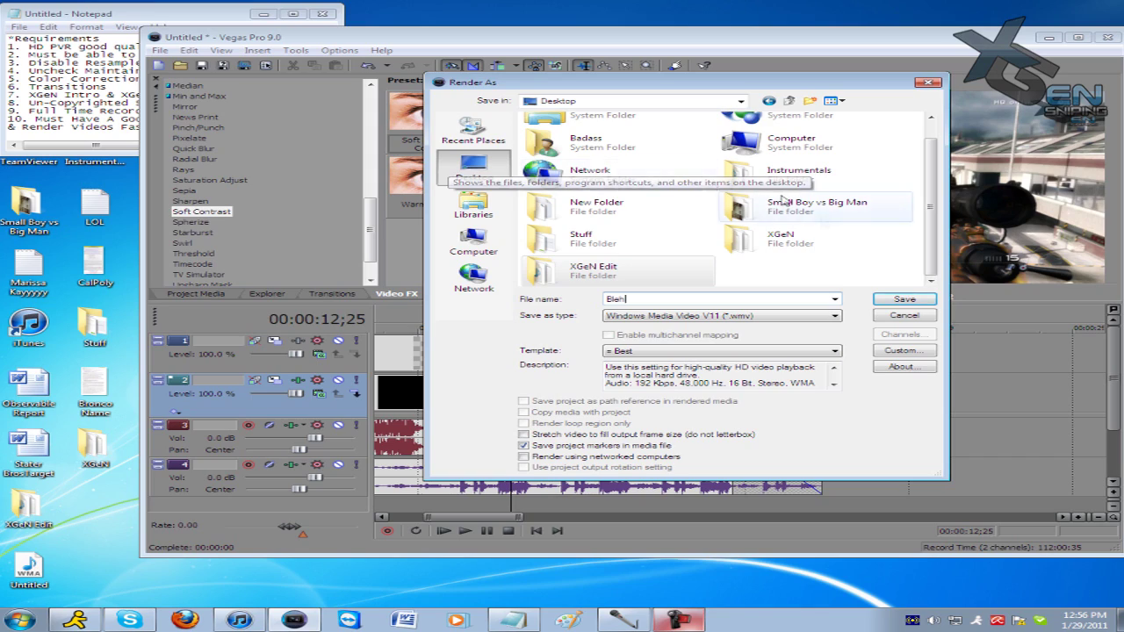
pyautogui.click(905, 300)
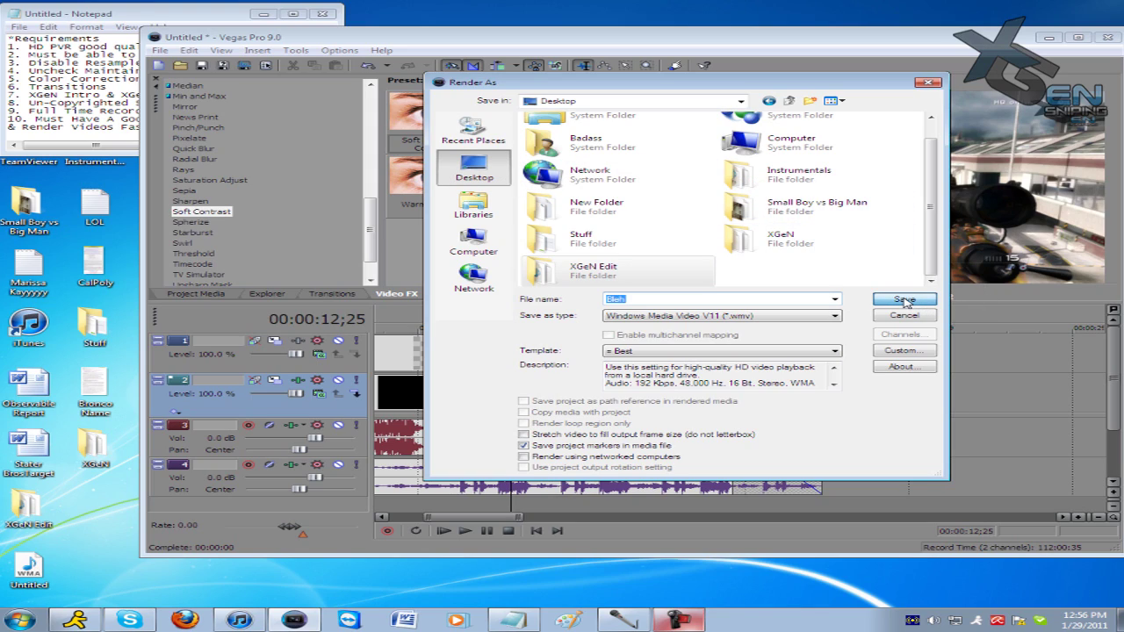